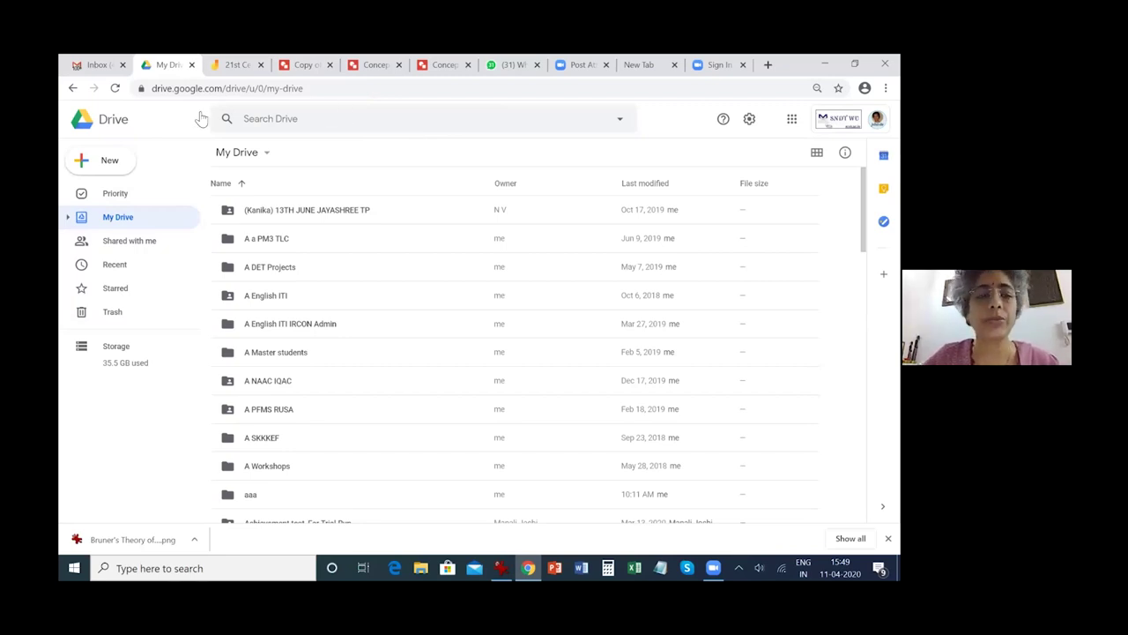
# Step: Open My Drive in a new browser tab through the Google apps launcher
pyautogui.click(99, 64)
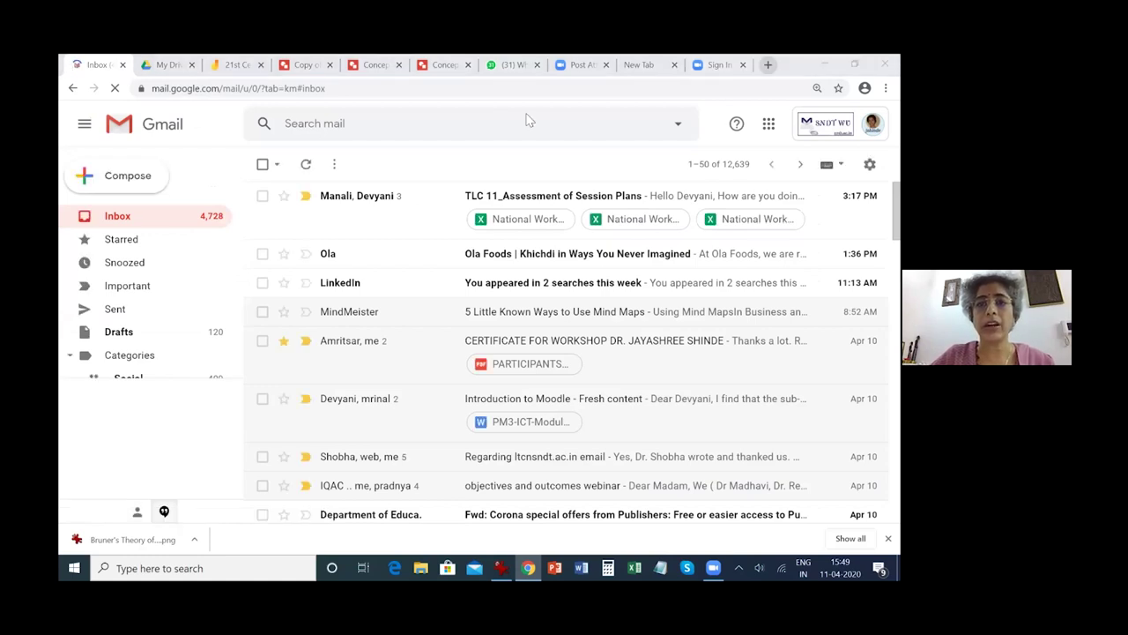
pyautogui.hotkey('ctrl', 't')
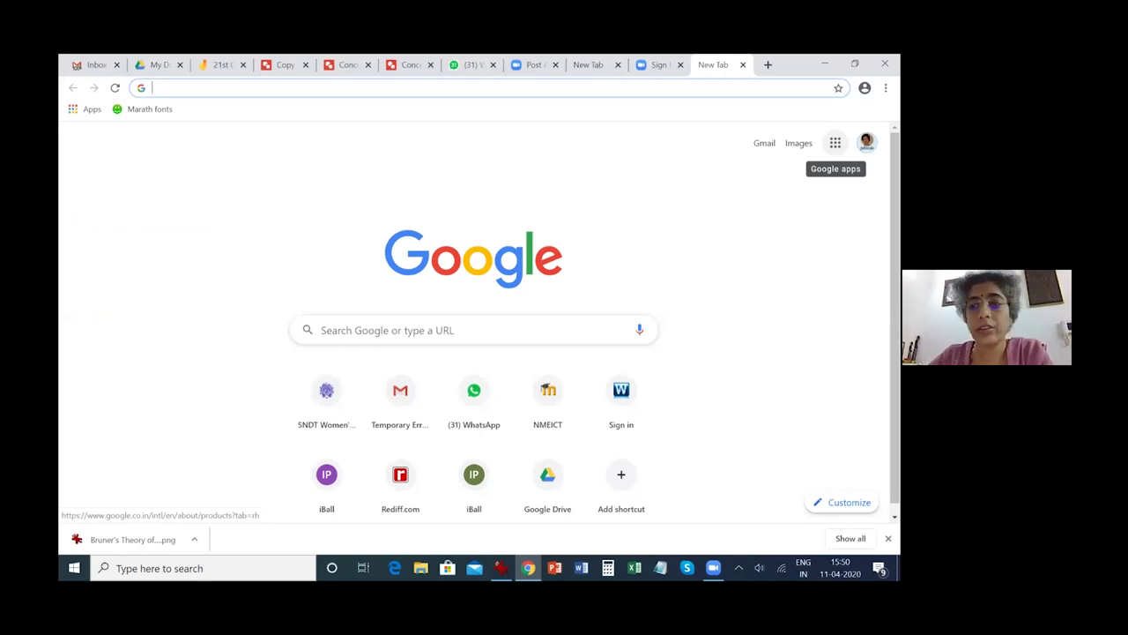
pyautogui.click(834, 142)
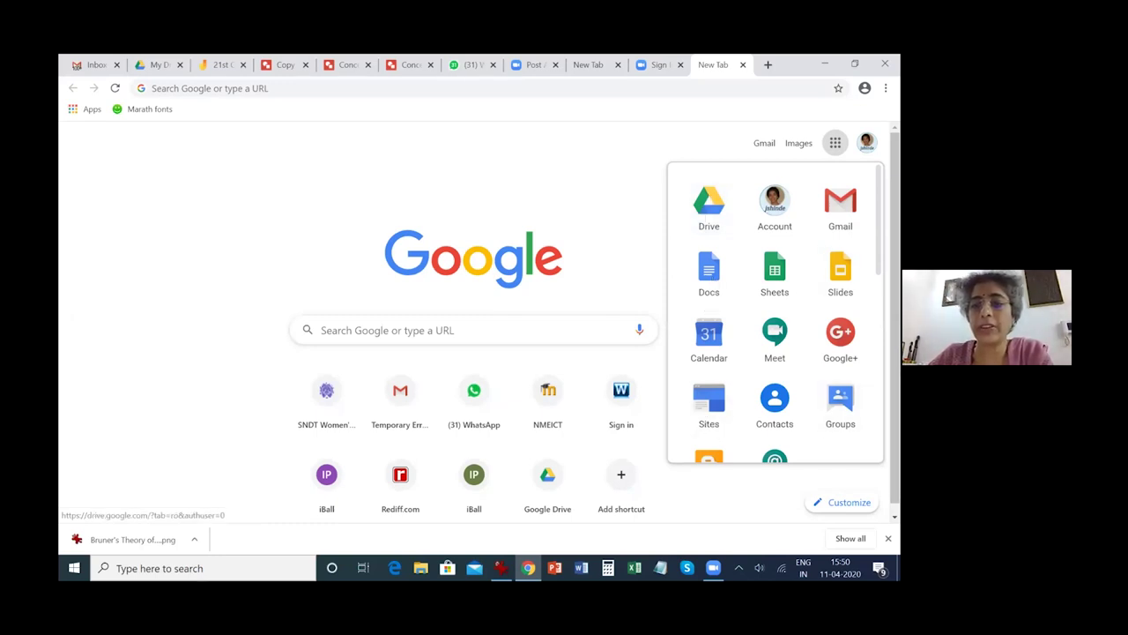
pyautogui.click(716, 211)
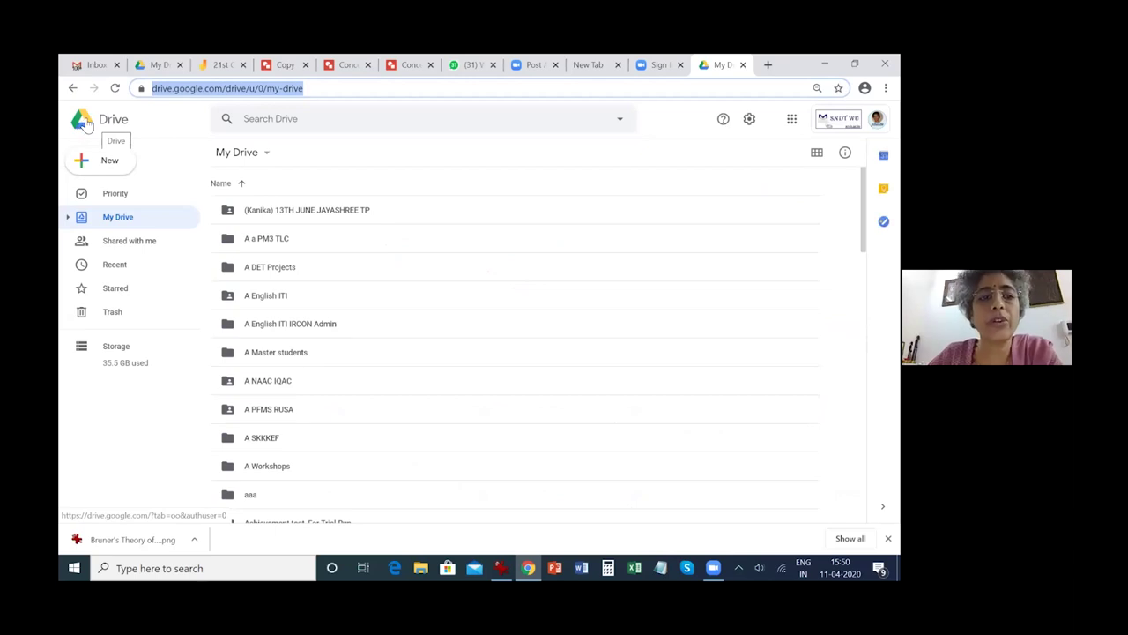
pyautogui.click(113, 166)
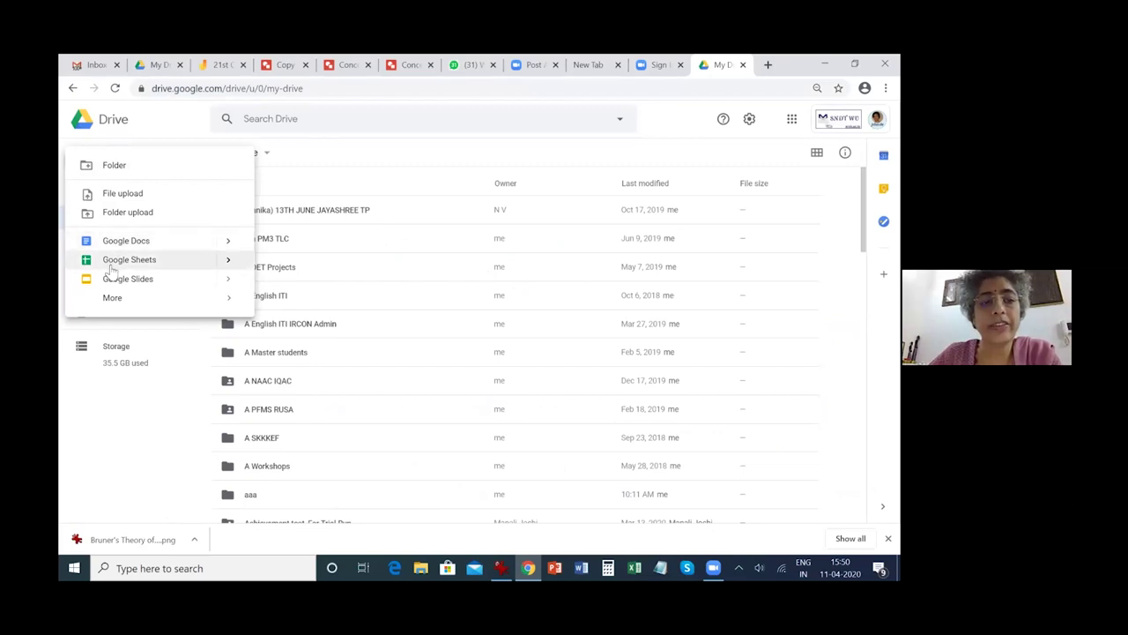
pyautogui.moveTo(113, 299)
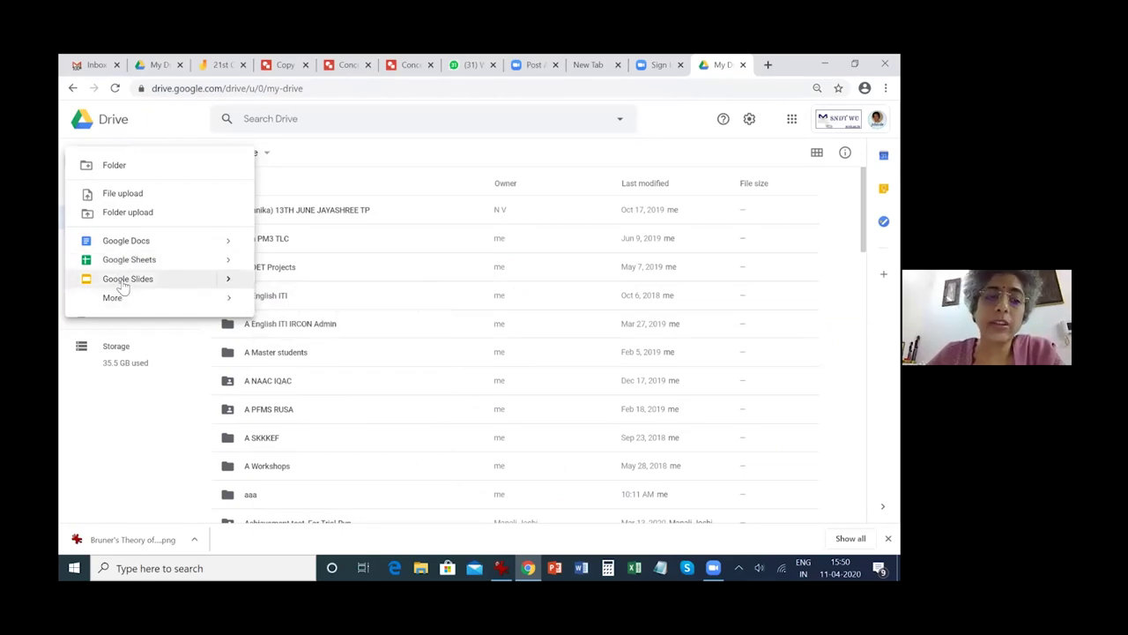
pyautogui.click(123, 281)
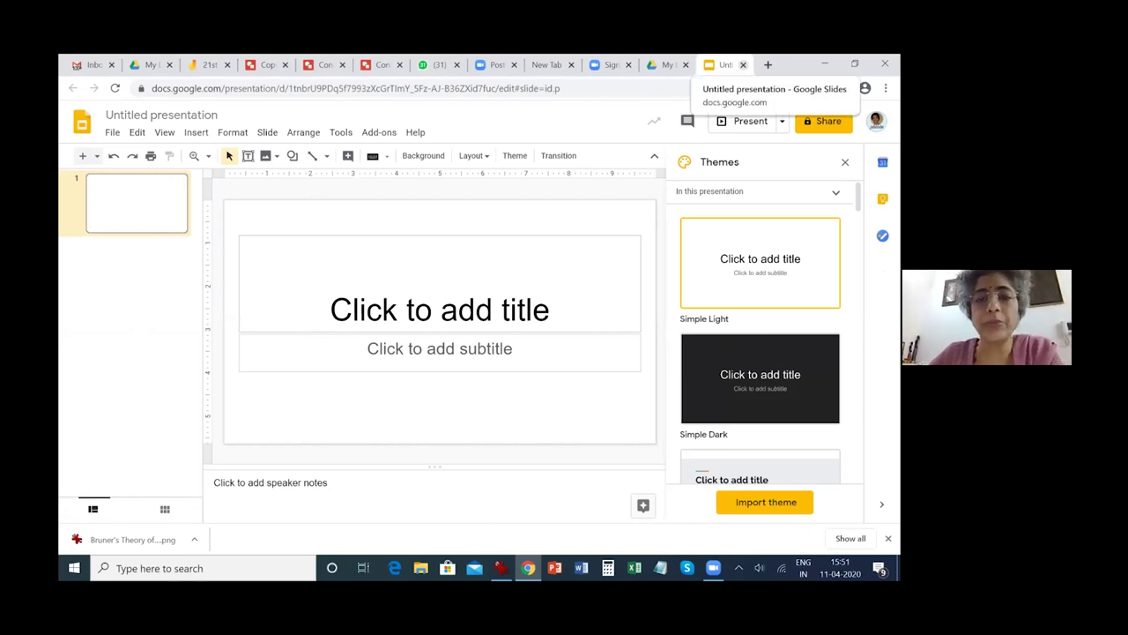
pyautogui.click(743, 64)
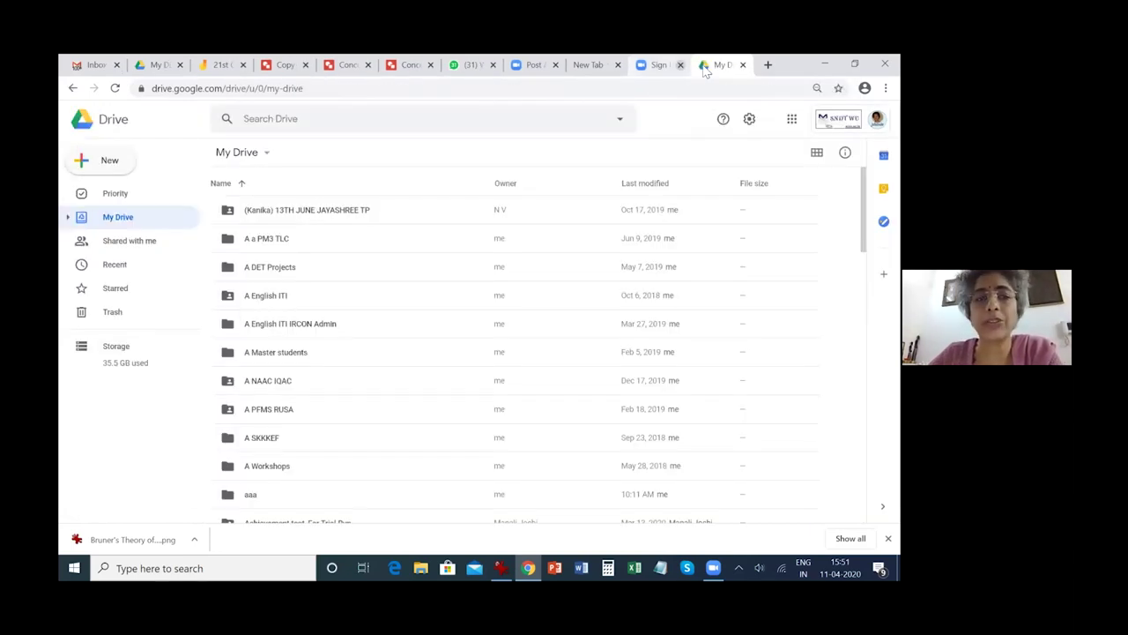
# Step: Create a new Google Drawings file from Drive and name it ADDIE
pyautogui.click(102, 160)
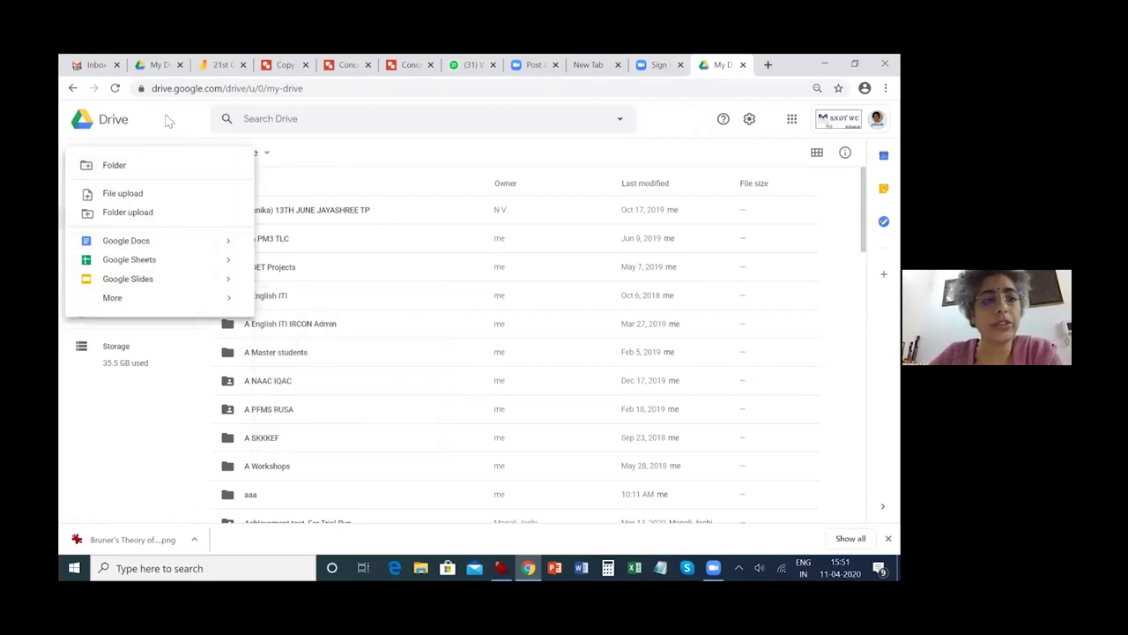
pyautogui.click(143, 134)
pyautogui.click(110, 162)
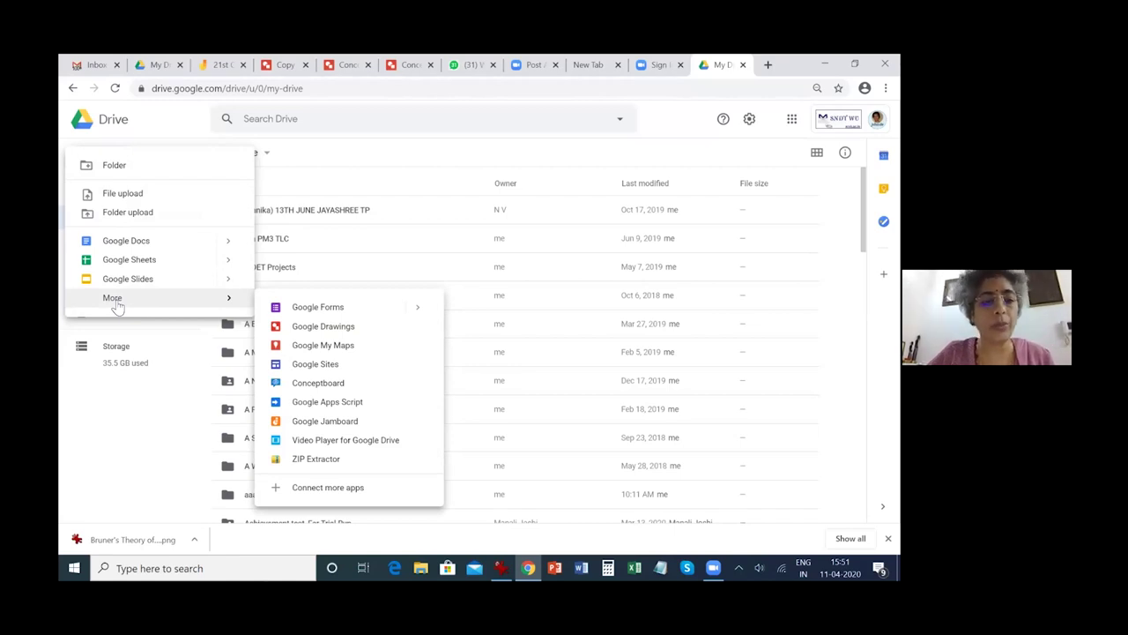
pyautogui.hotkey('ctrl', '+')
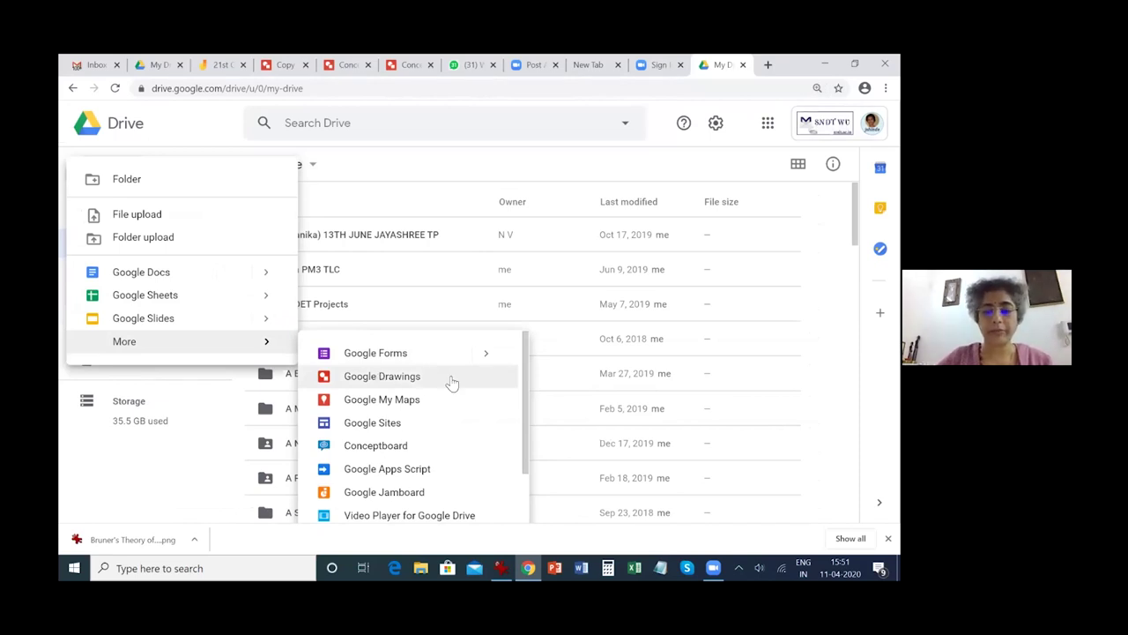
pyautogui.hotkey('ctrl', '+')
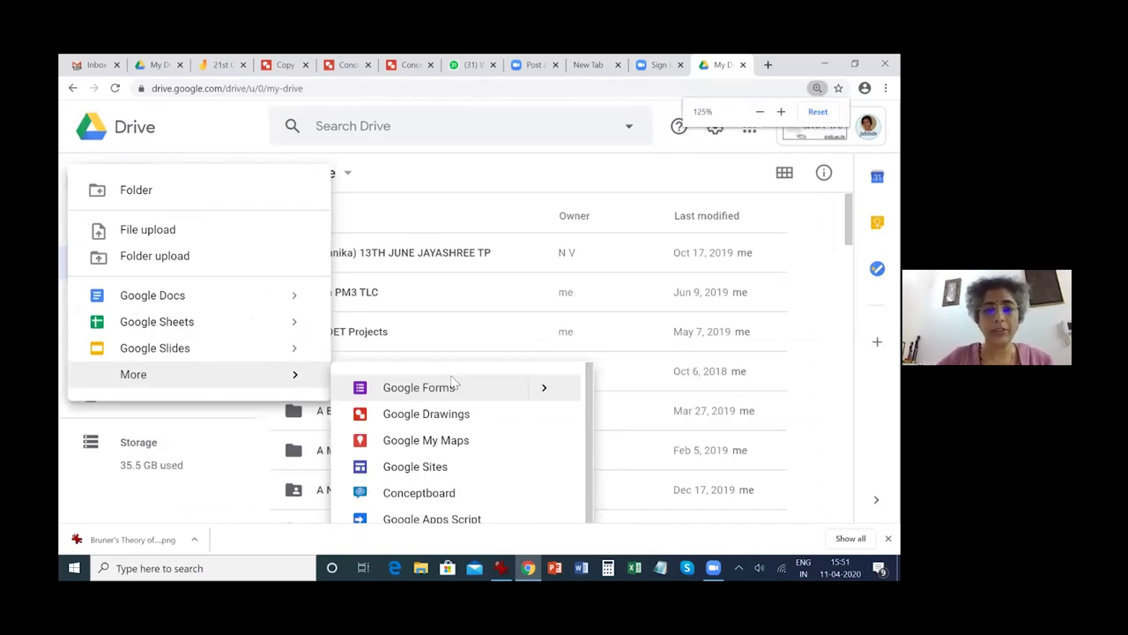
pyautogui.scroll(-2, 453, 380)
pyautogui.scroll(2, 453, 387)
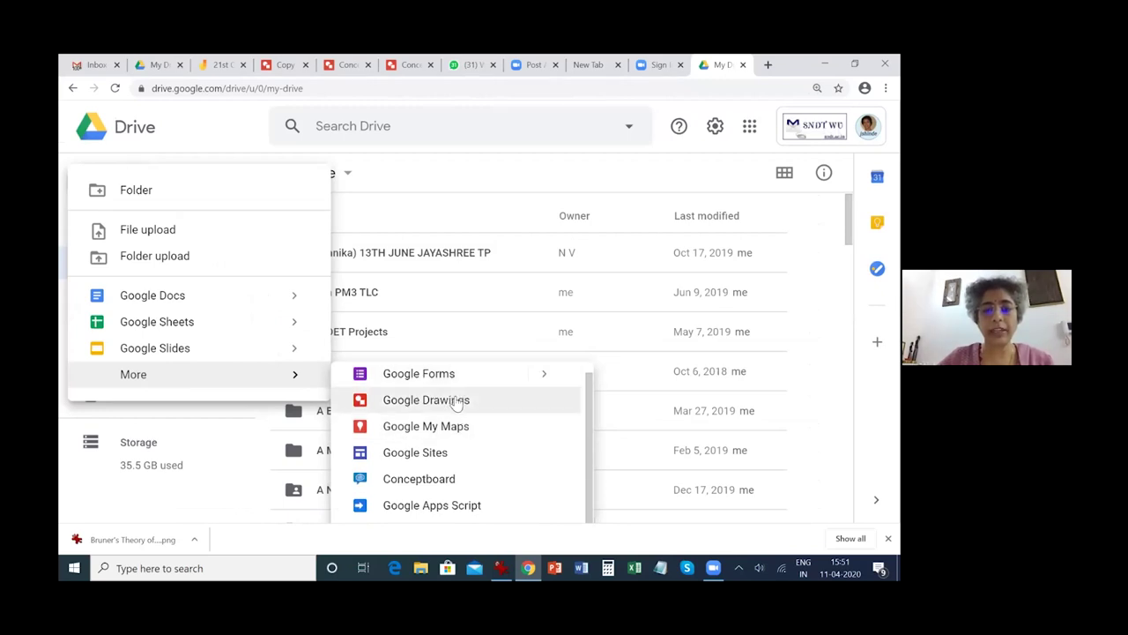
pyautogui.click(457, 402)
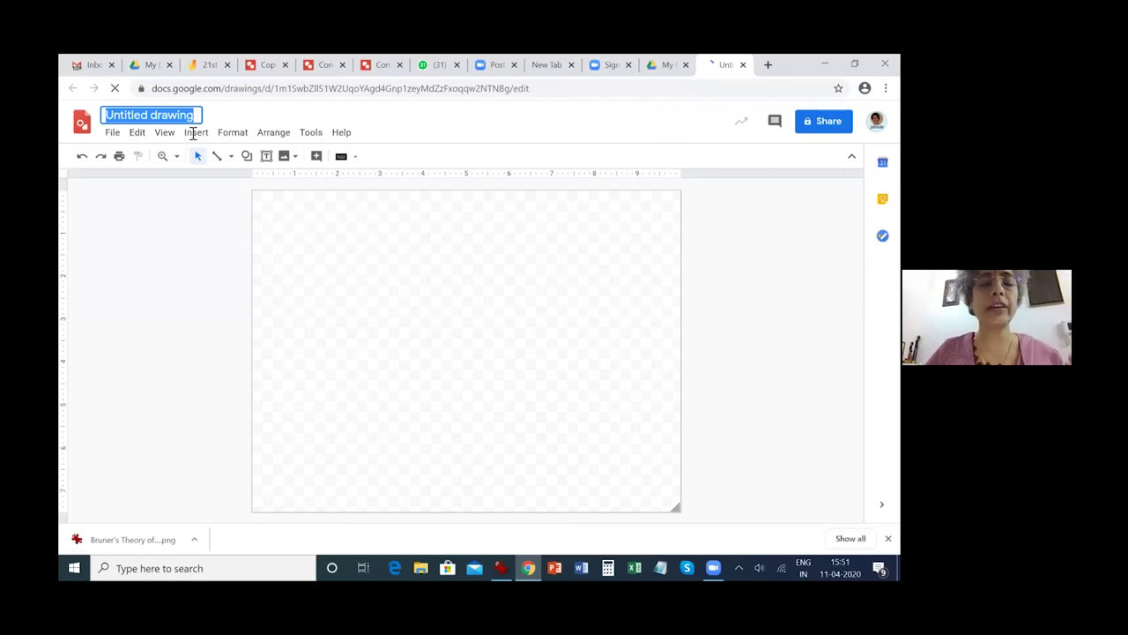
pyautogui.write('ADDIE')
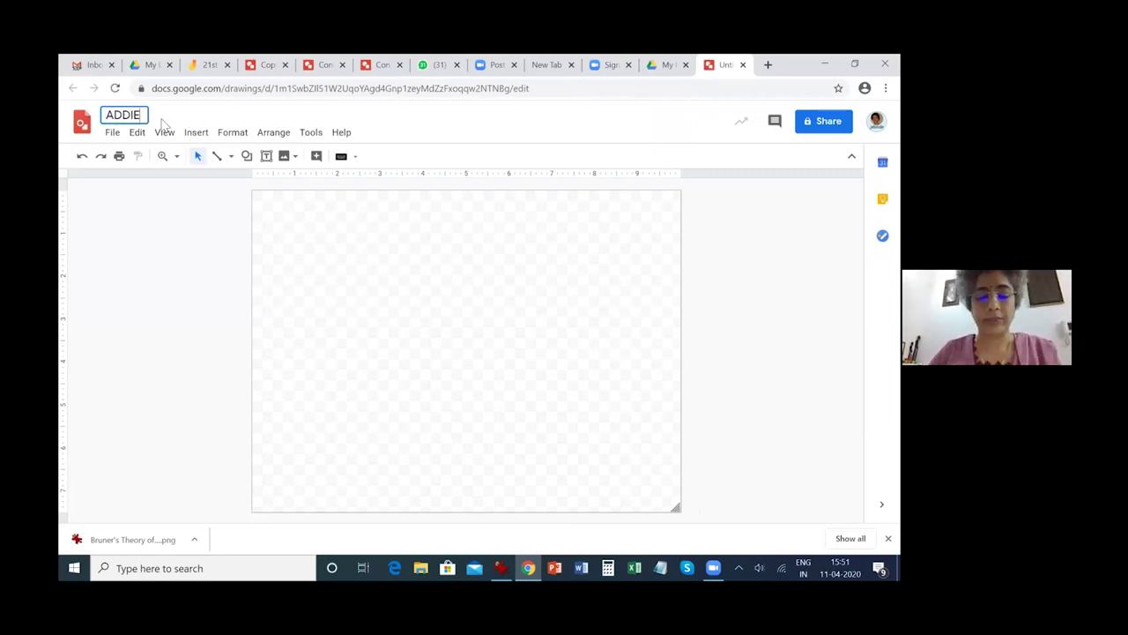
pyautogui.press('Return')
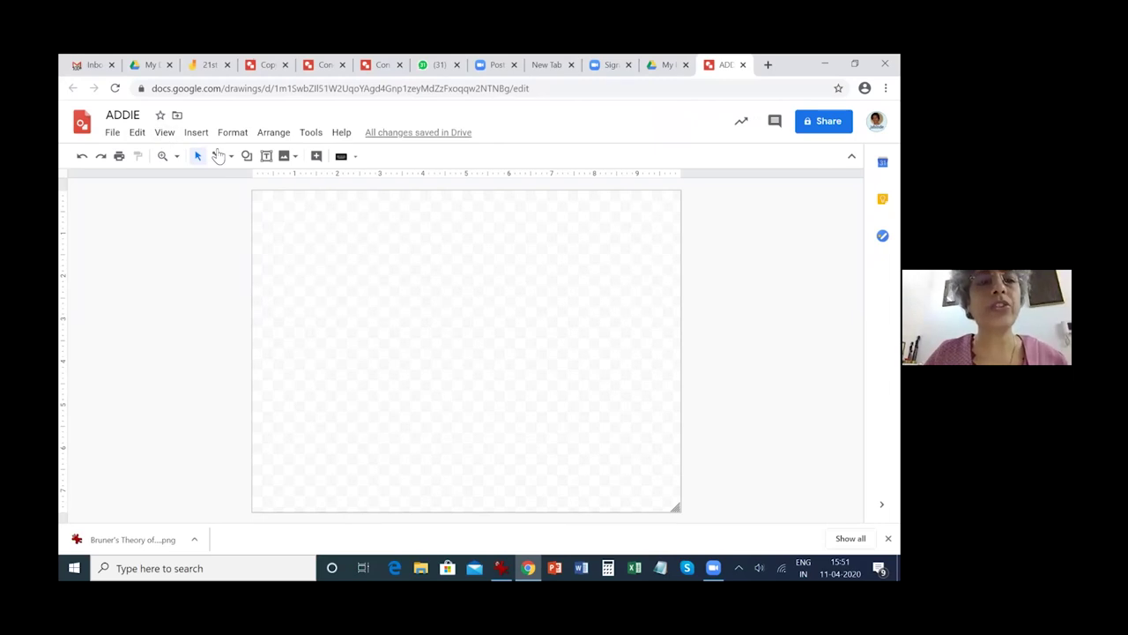
# Step: Draw a small rectangle about 2 by 0.75 inches near the centre of the canvas
pyautogui.click(247, 156)
pyautogui.moveTo(282, 184)
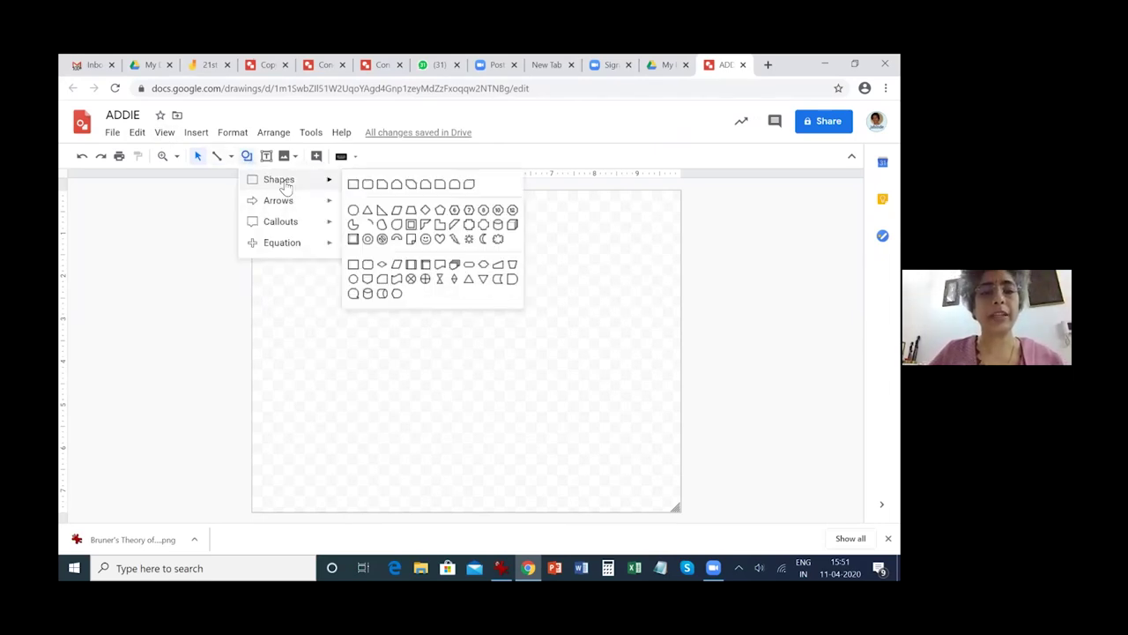
pyautogui.click(353, 184)
pyautogui.moveTo(438, 334); pyautogui.dragTo(523, 365)
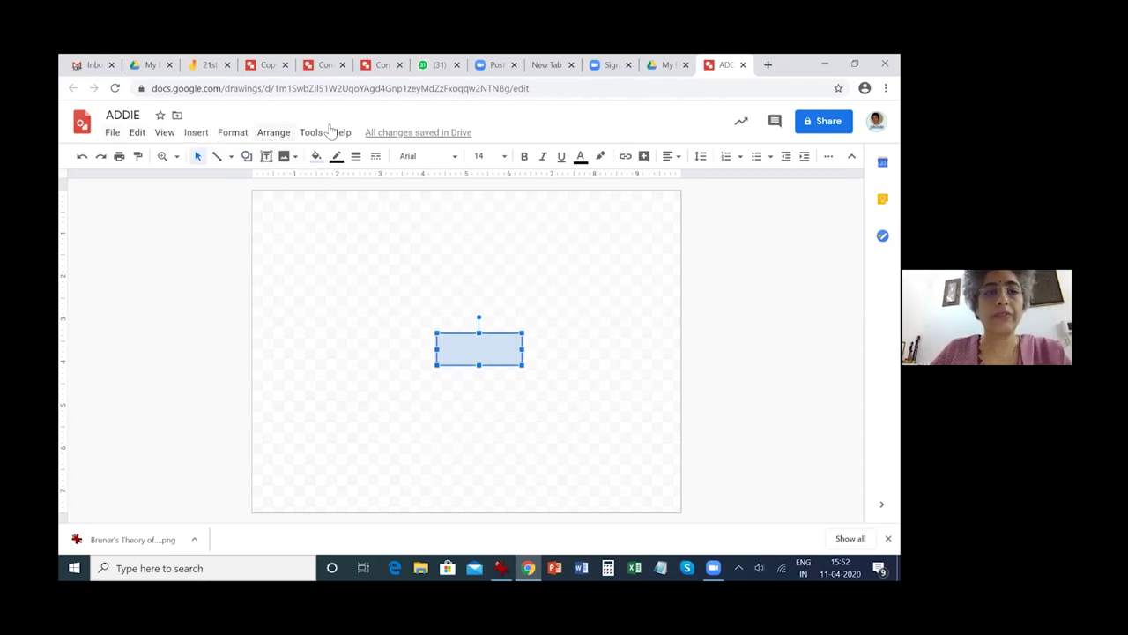
pyautogui.hotkey('ctrl', '+')
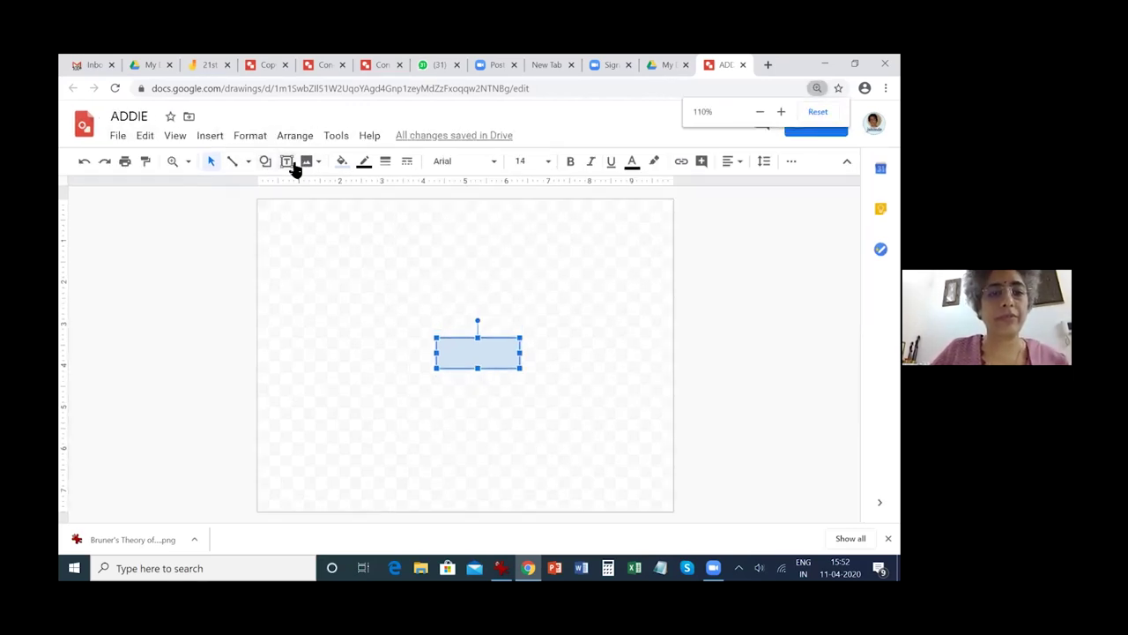
pyautogui.click(508, 326)
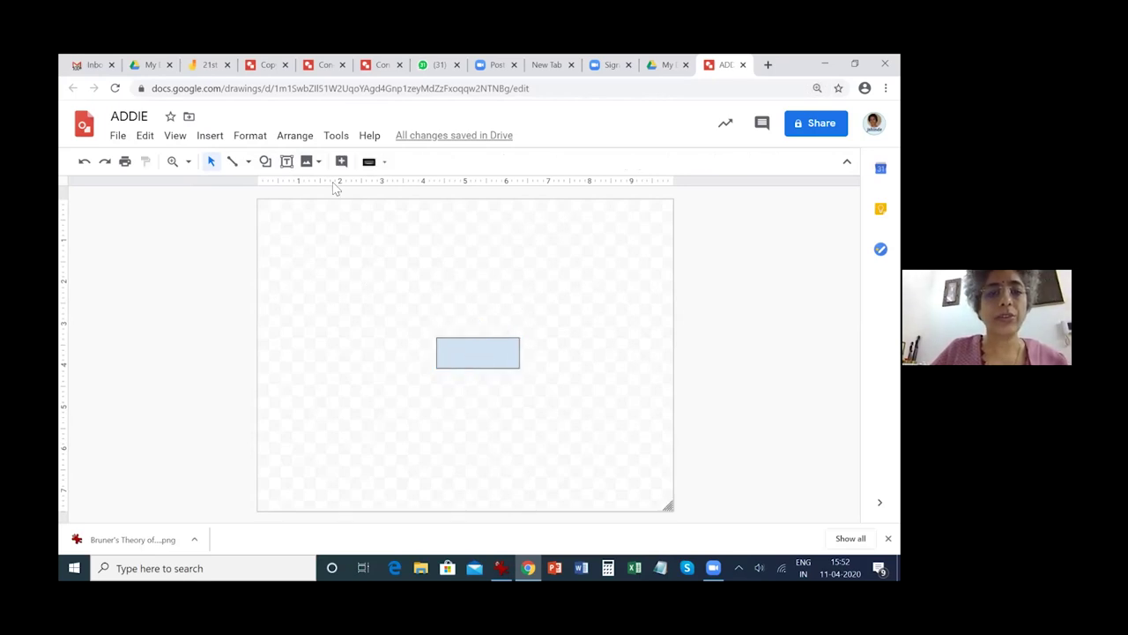
# Step: Look through the shape and arrow collections available for insertion
pyautogui.hotkey('ctrl', 'a')
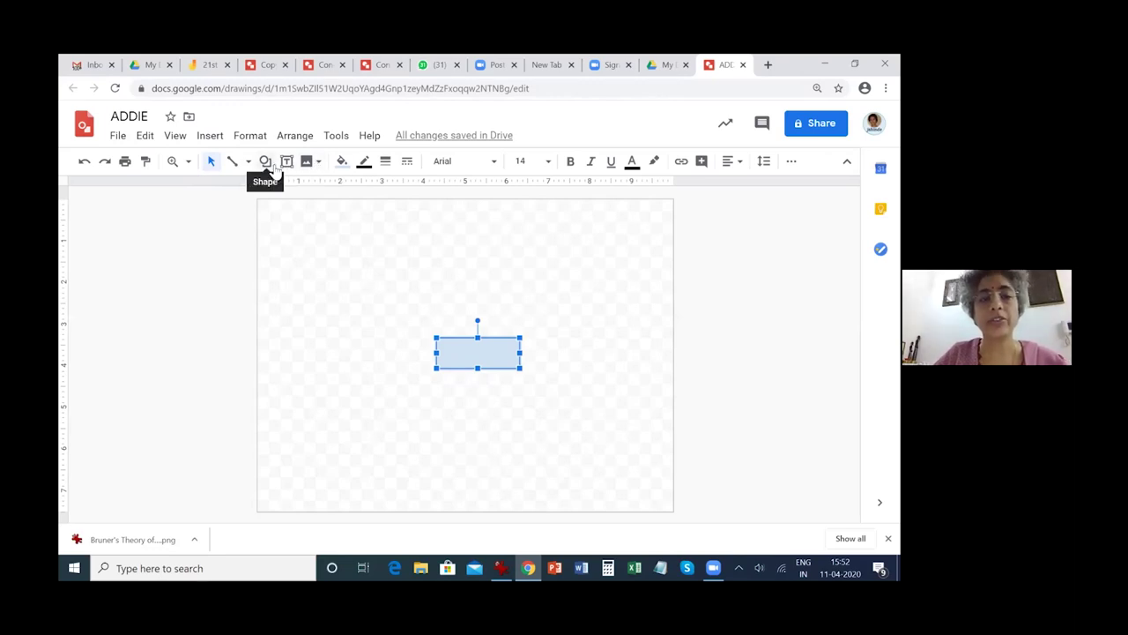
pyautogui.click(273, 165)
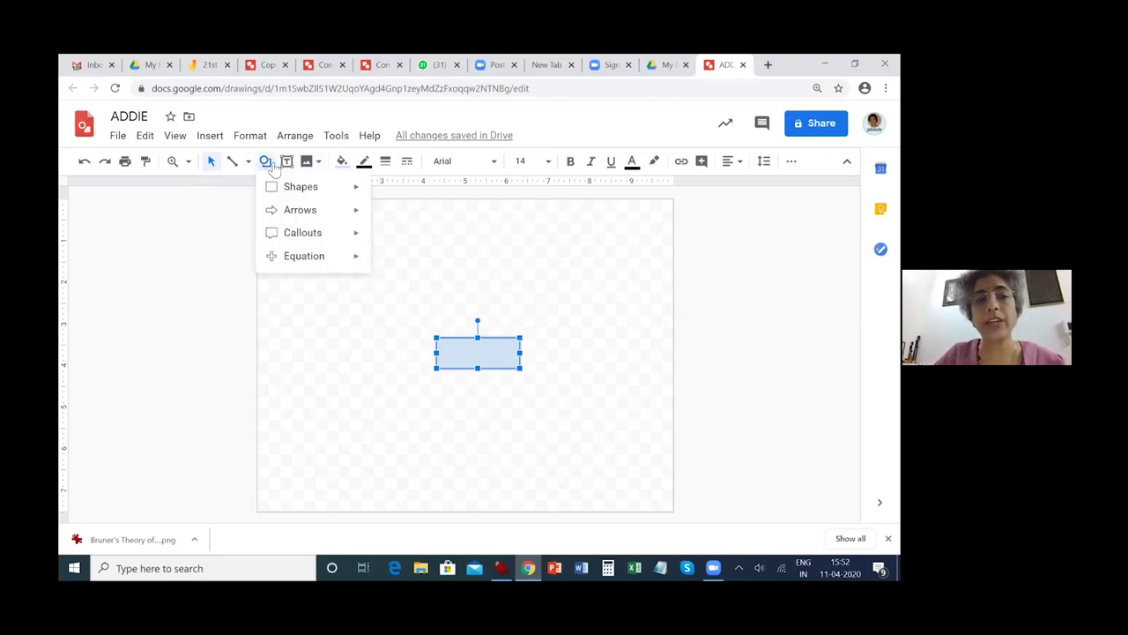
pyautogui.moveTo(340, 189)
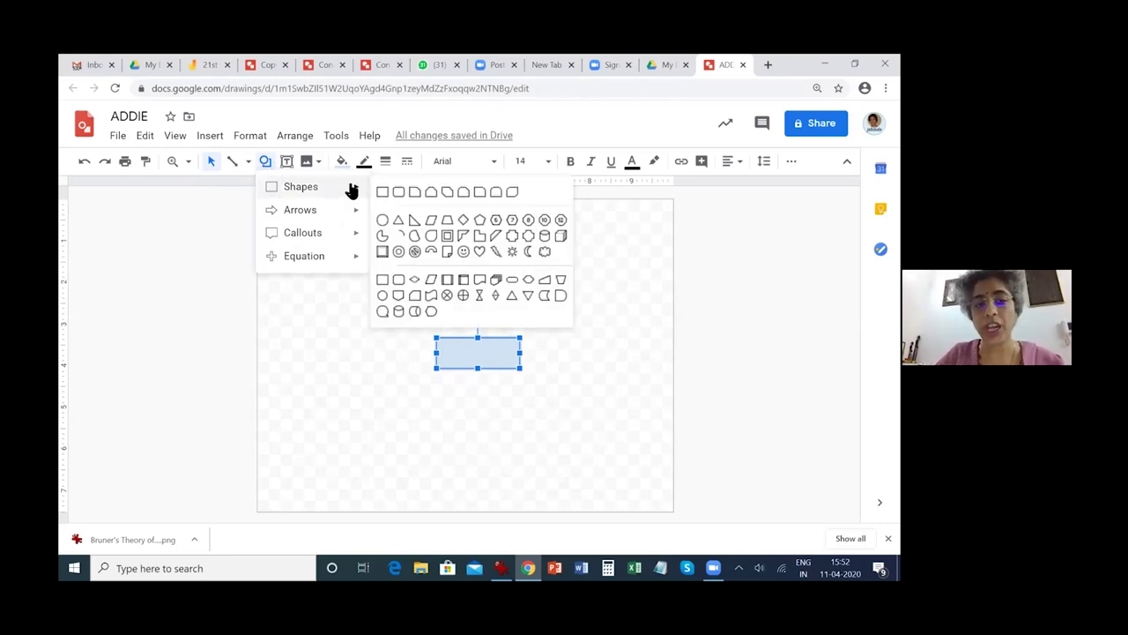
pyautogui.moveTo(354, 212)
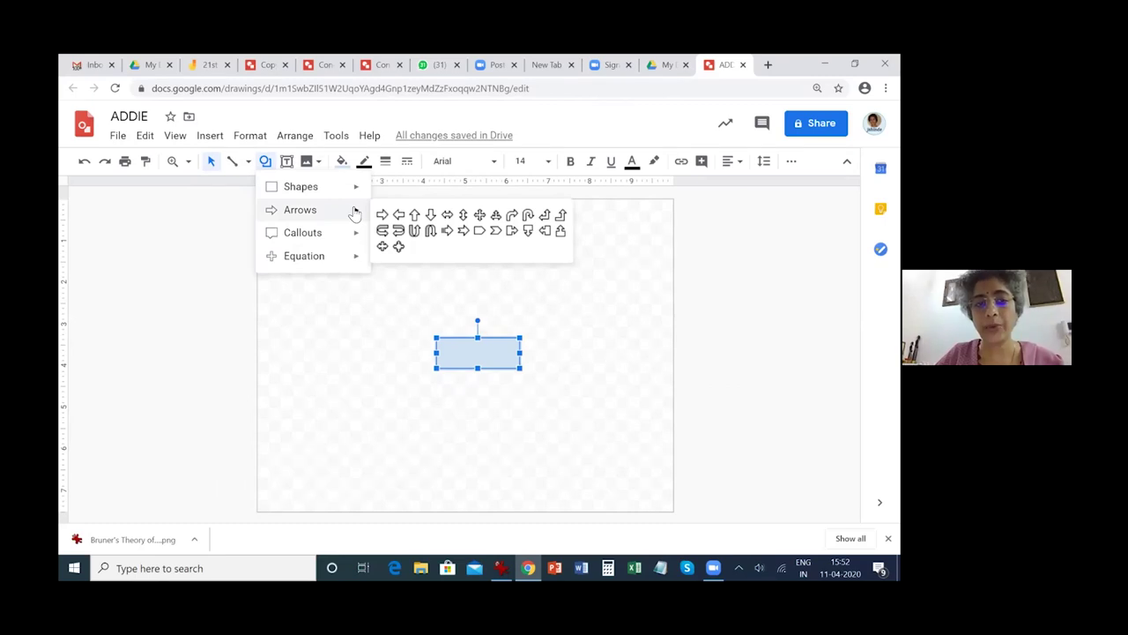
pyautogui.moveTo(354, 241)
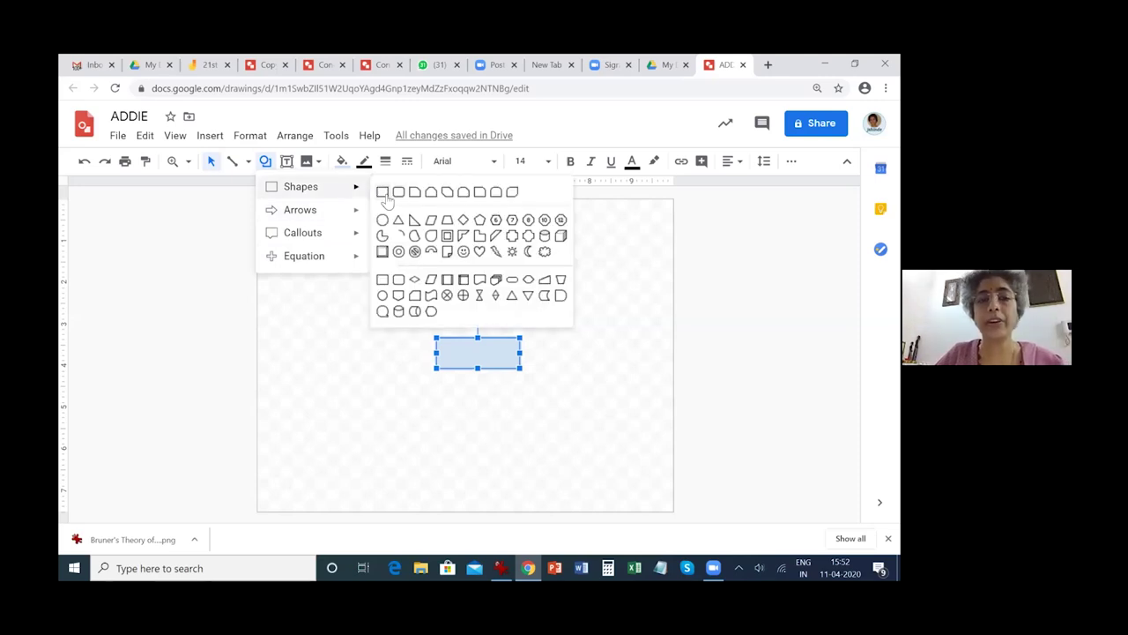
pyautogui.click(382, 192)
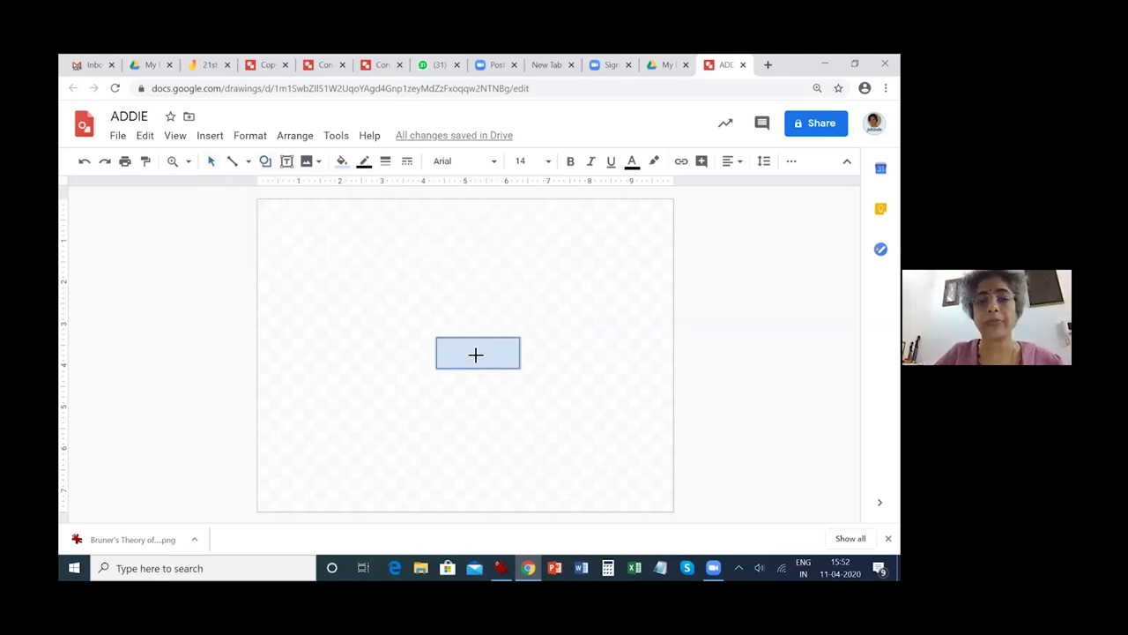
# Step: Add a text box reading ADDIE inside the rectangle and make its text bold at font size 18
pyautogui.click(287, 162)
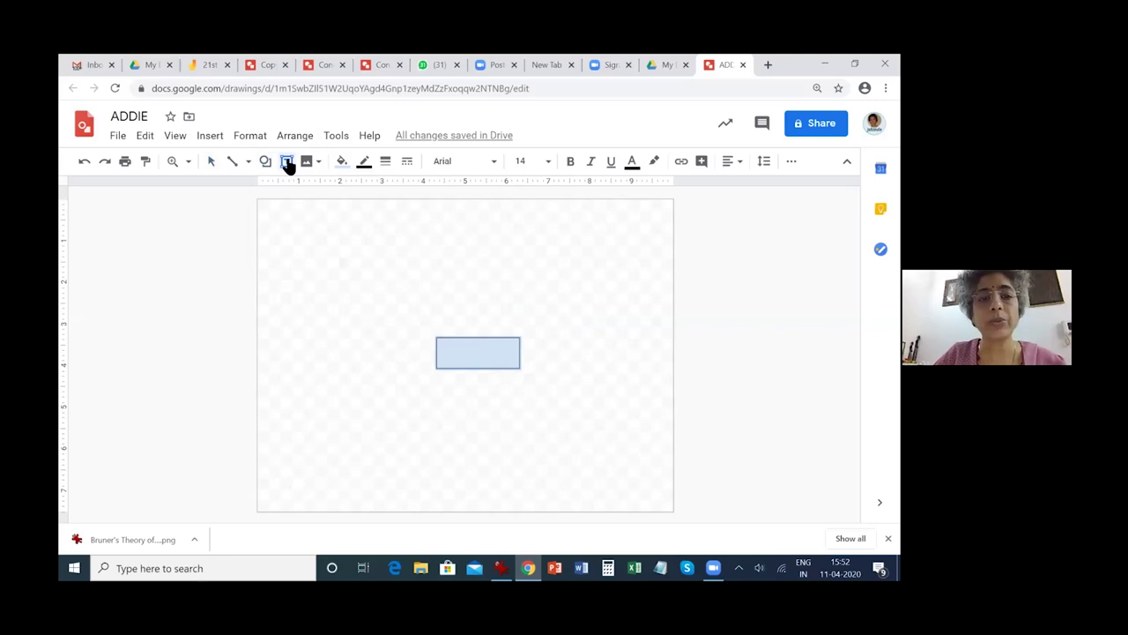
pyautogui.moveTo(444, 342); pyautogui.dragTo(514, 365)
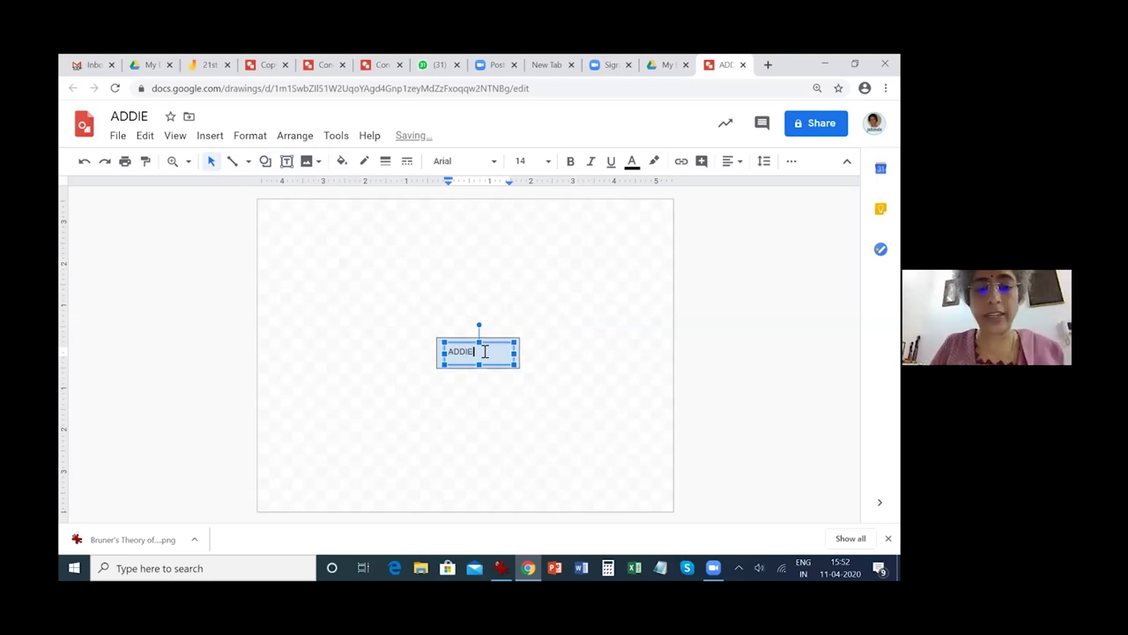
pyautogui.doubleClick(454, 350)
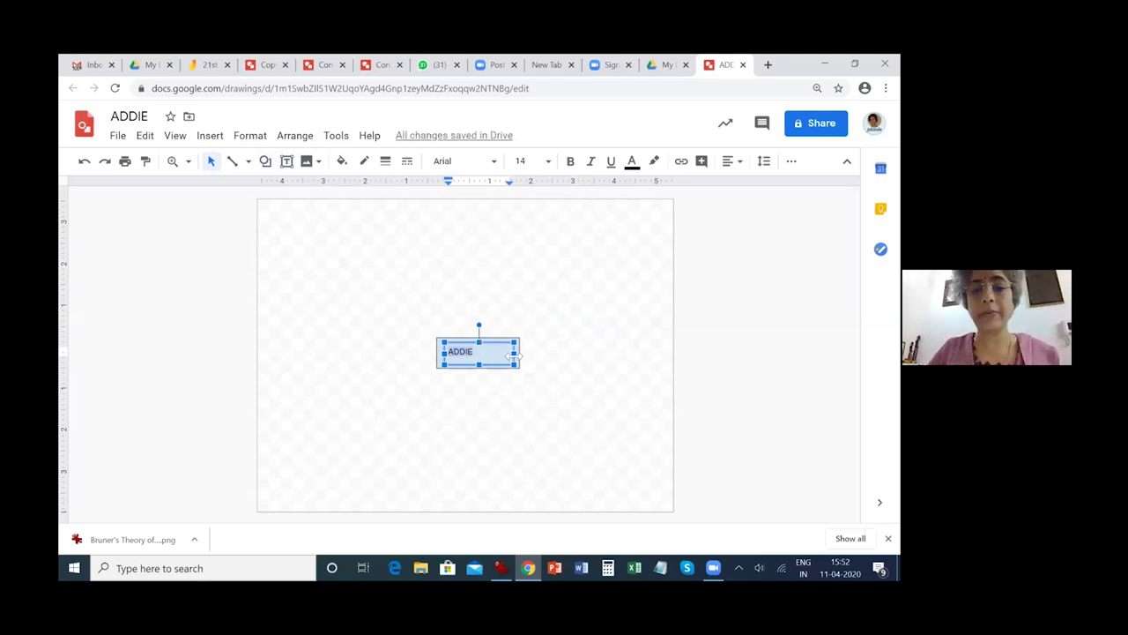
pyautogui.click(572, 162)
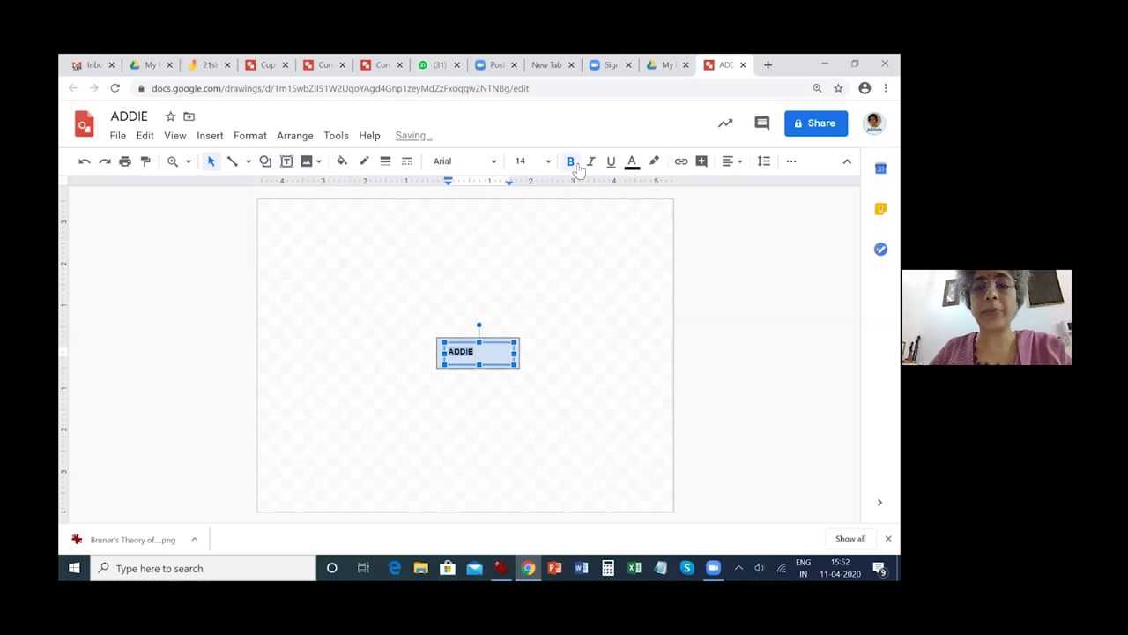
pyautogui.click(535, 163)
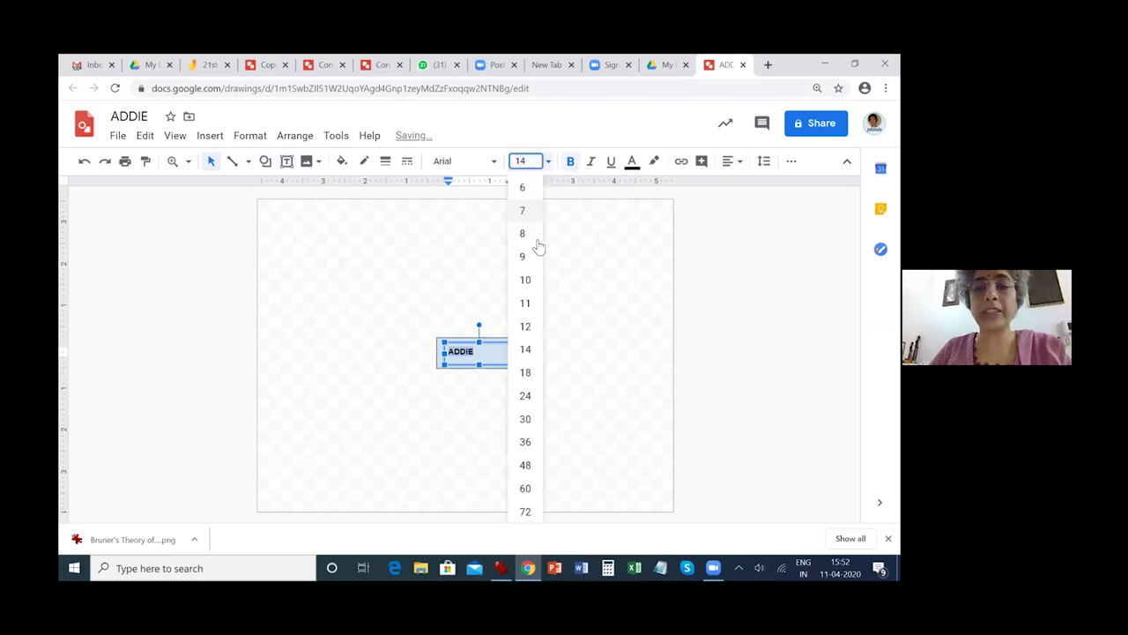
pyautogui.click(526, 372)
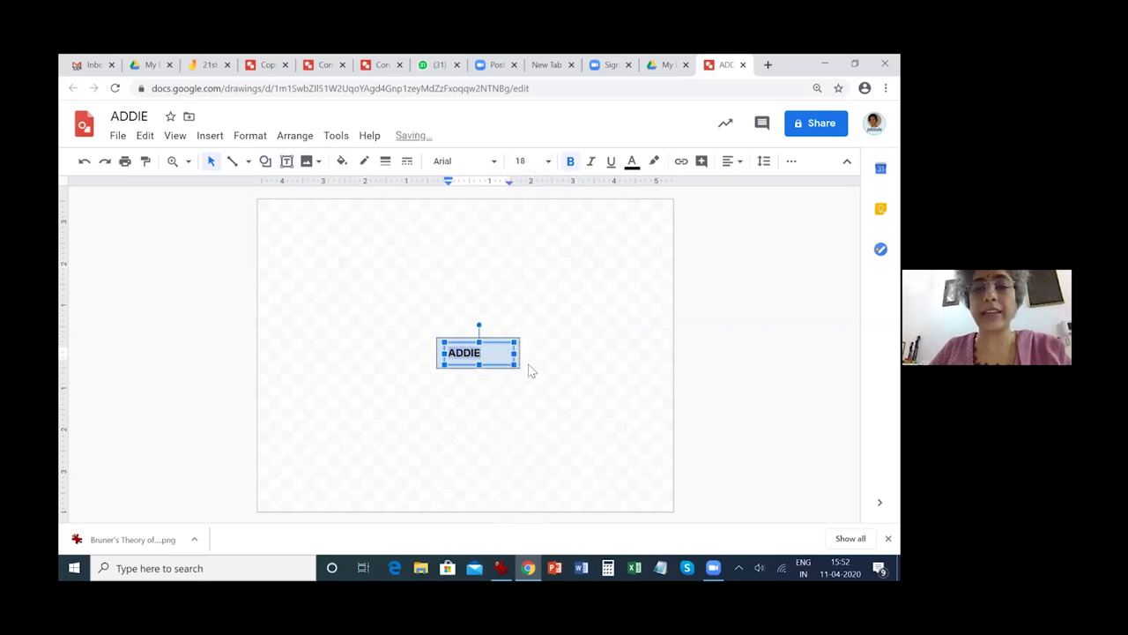
# Step: Centre the ADDIE text horizontally in its text box and colour it dark red
pyautogui.click(730, 161)
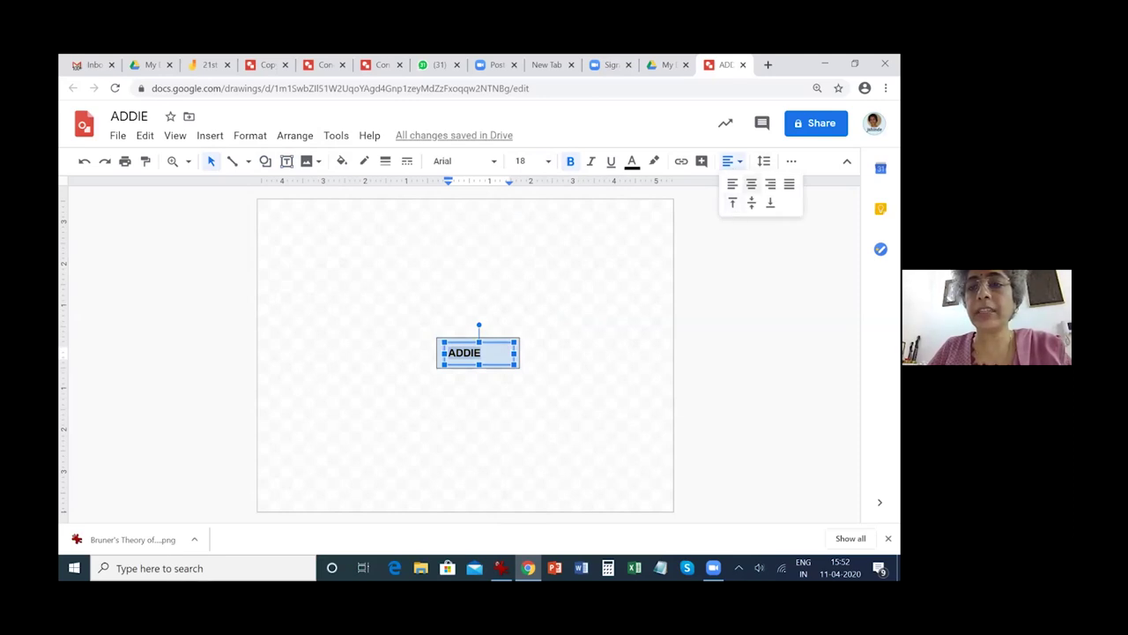
pyautogui.click(751, 183)
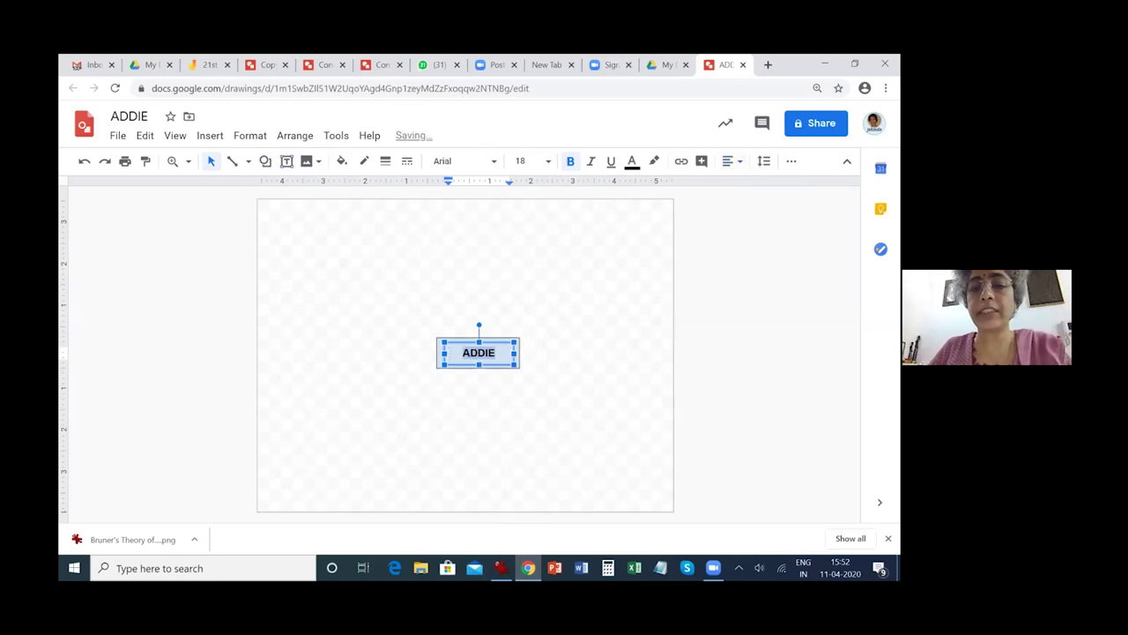
pyautogui.click(632, 161)
pyautogui.click(639, 204)
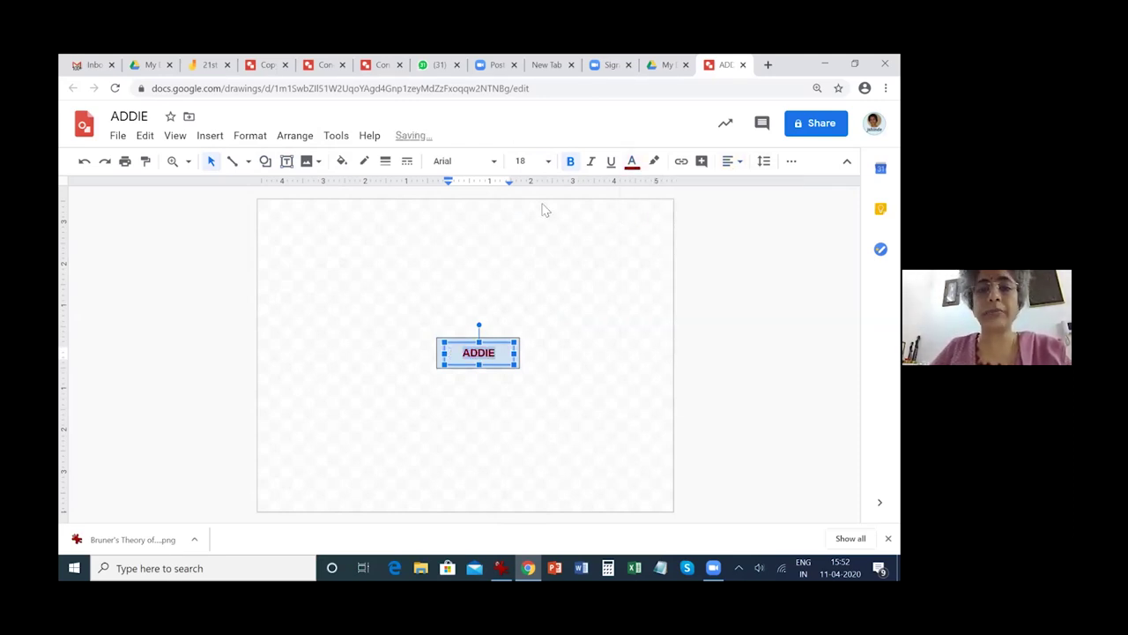
# Step: Set the font size of the ADDIE text to 22 and deselect the text box
pyautogui.click(535, 162)
pyautogui.write('22')
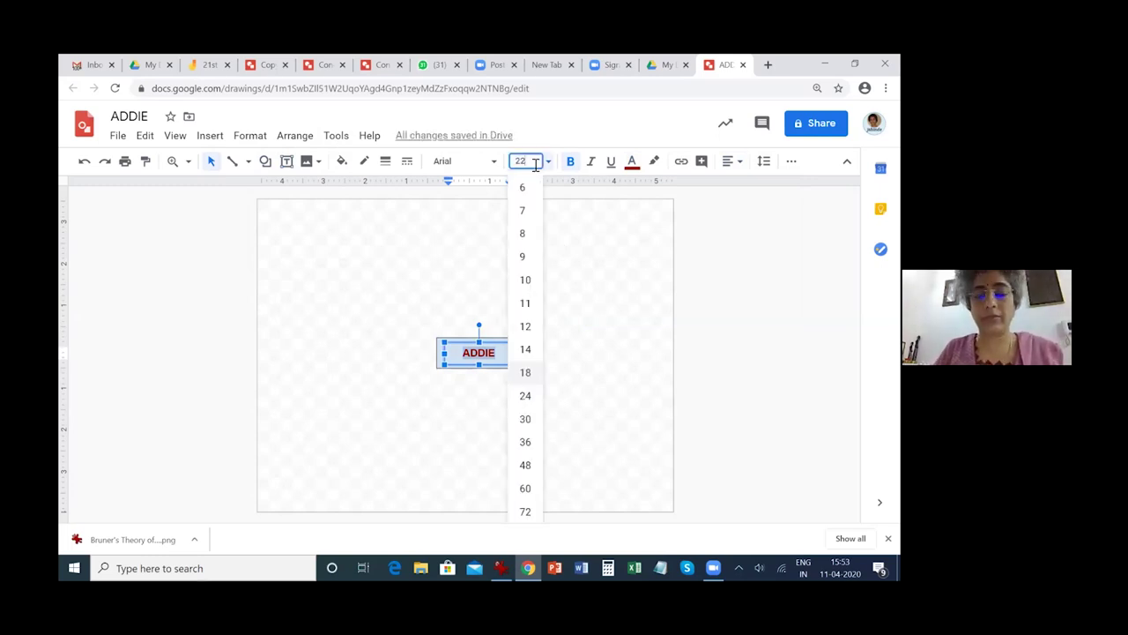
pyautogui.press('Return')
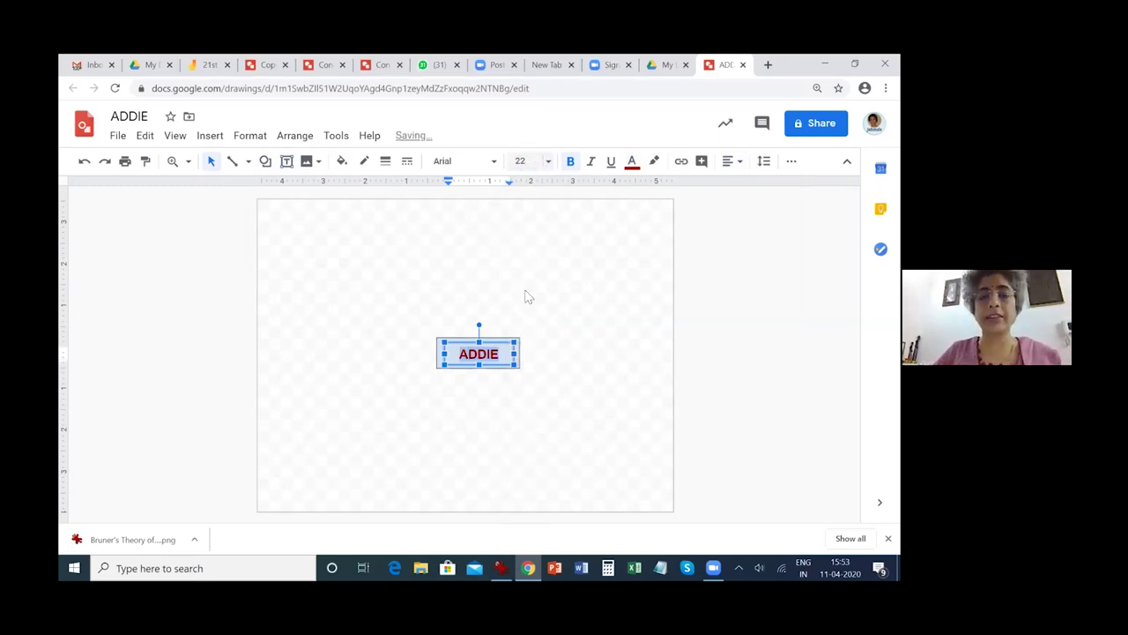
pyautogui.click(551, 350)
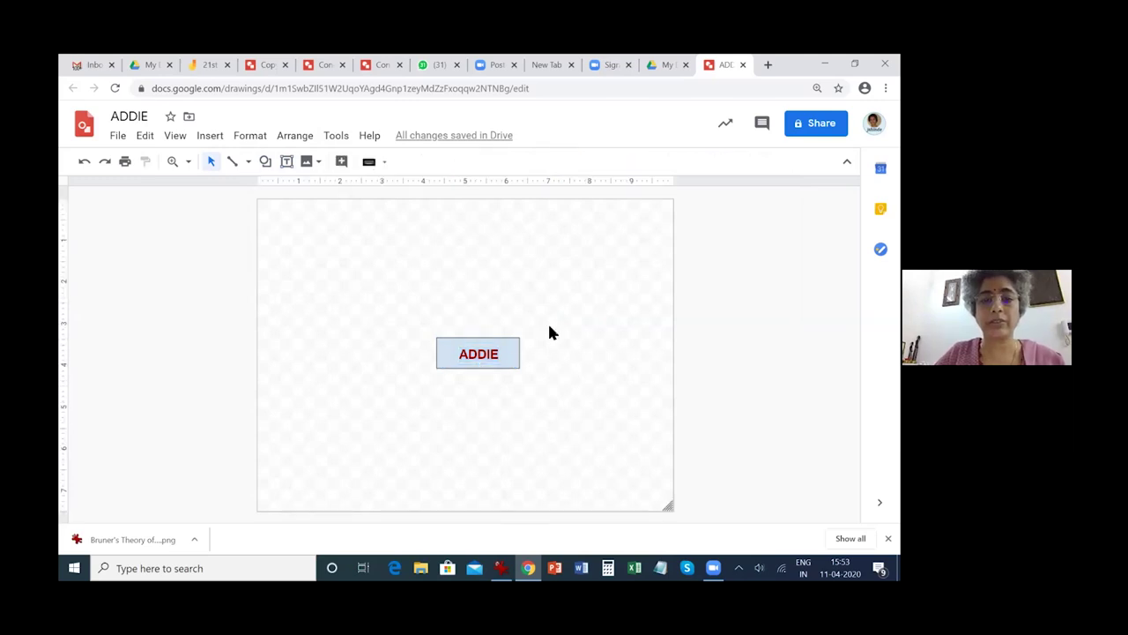
# Step: Select the rectangle and its ADDIE text box together and move them about 0.2 inches to the left on the canvas
pyautogui.click(499, 365)
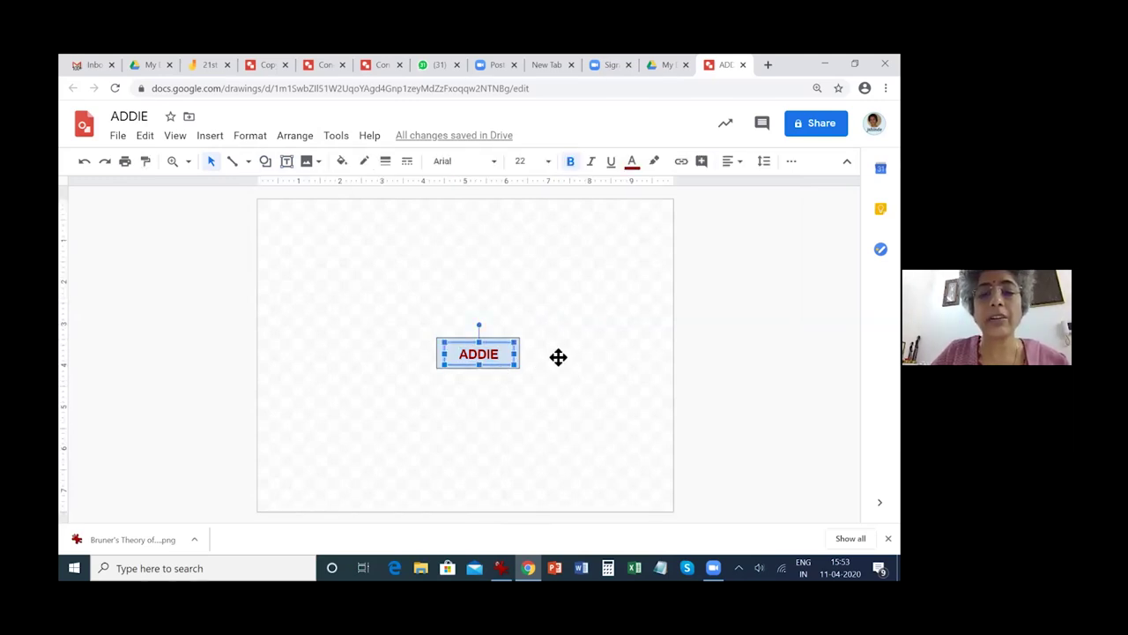
pyautogui.click(606, 355)
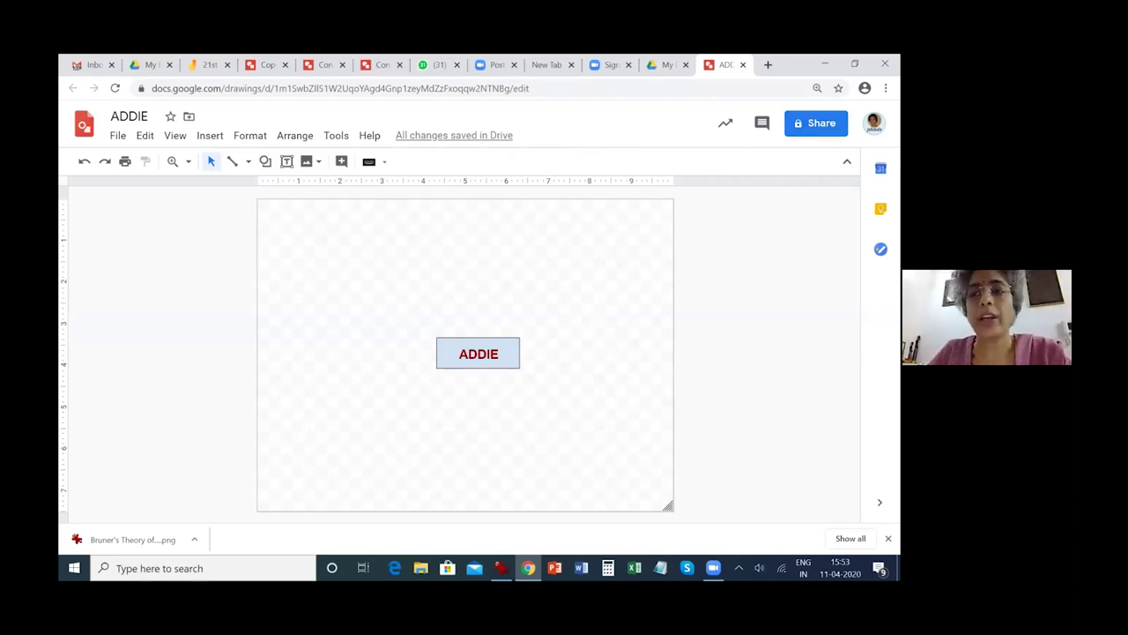
pyautogui.moveTo(544, 312); pyautogui.dragTo(423, 388)
pyautogui.moveTo(494, 363); pyautogui.dragTo(479, 368)
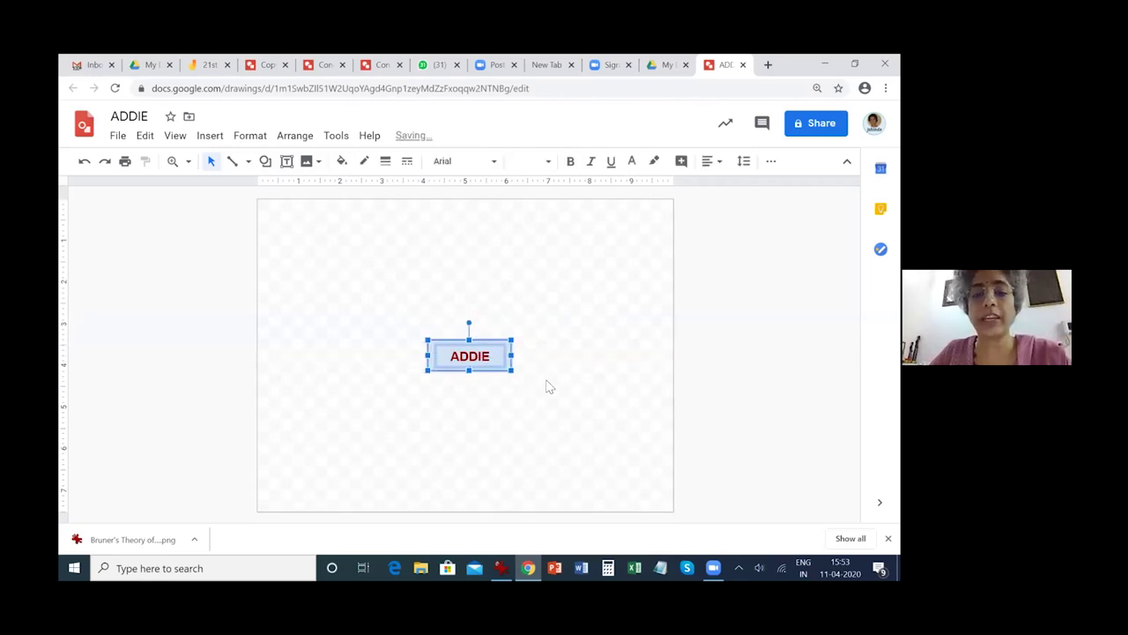
pyautogui.click(517, 379)
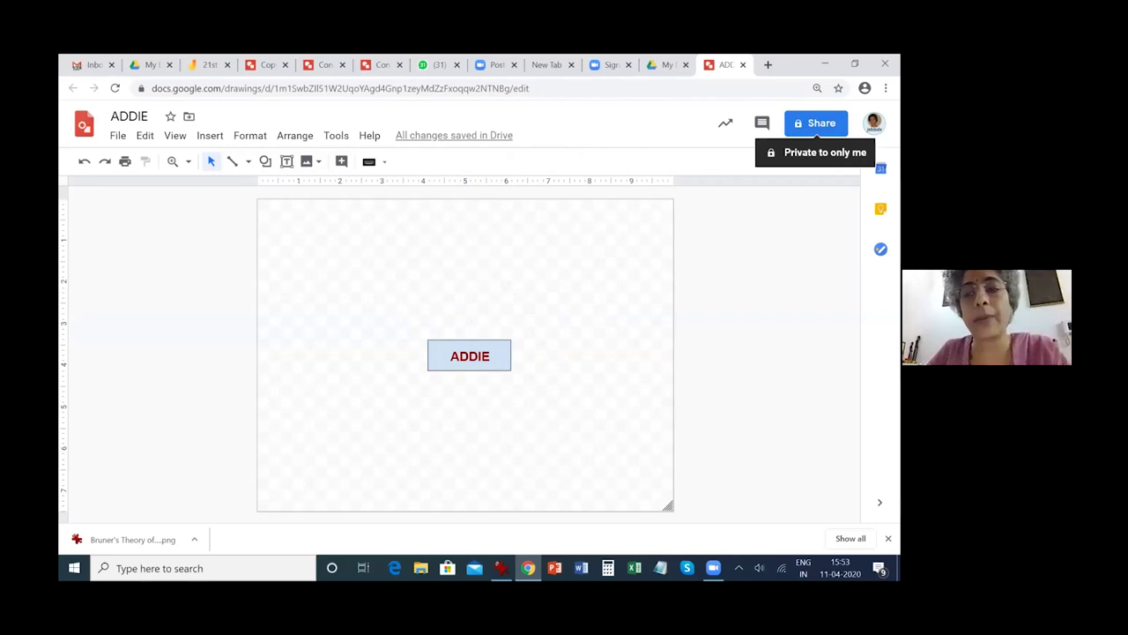
# Step: Share the drawing with three students by entering their names, giving them edit access, and send the invitation
pyautogui.click(819, 124)
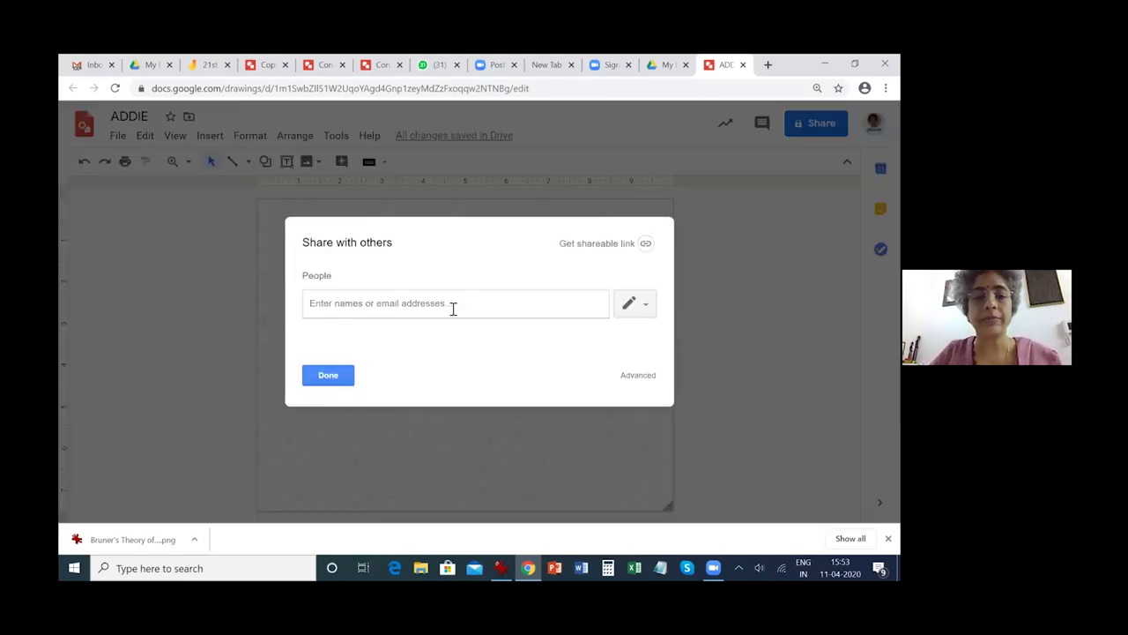
pyautogui.write('nidhi')
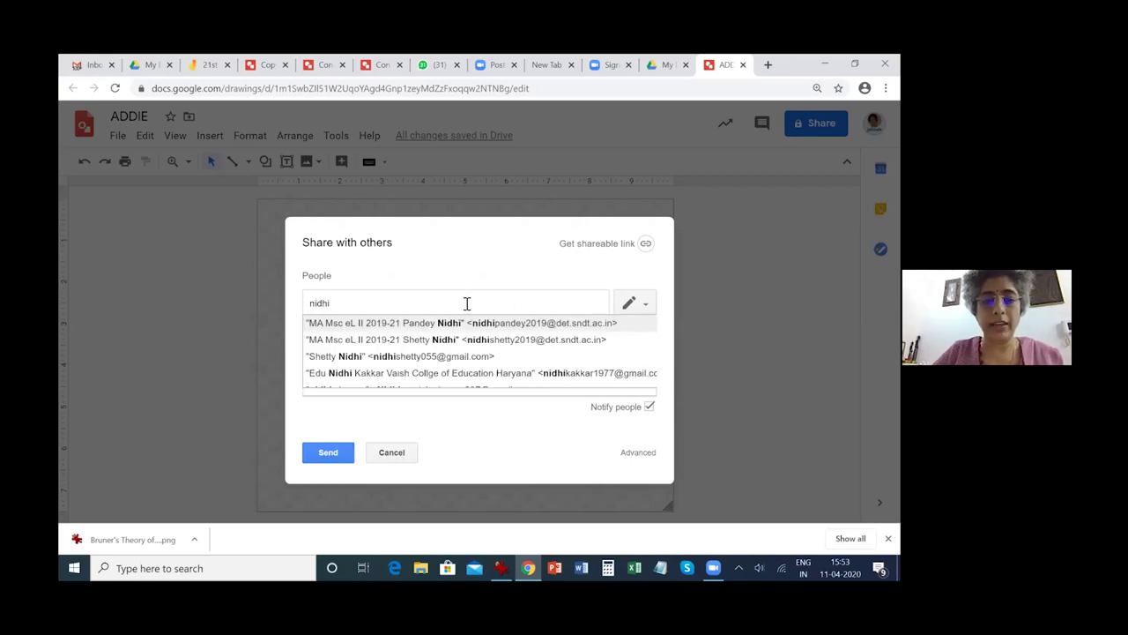
pyautogui.click(468, 324)
pyautogui.write('s')
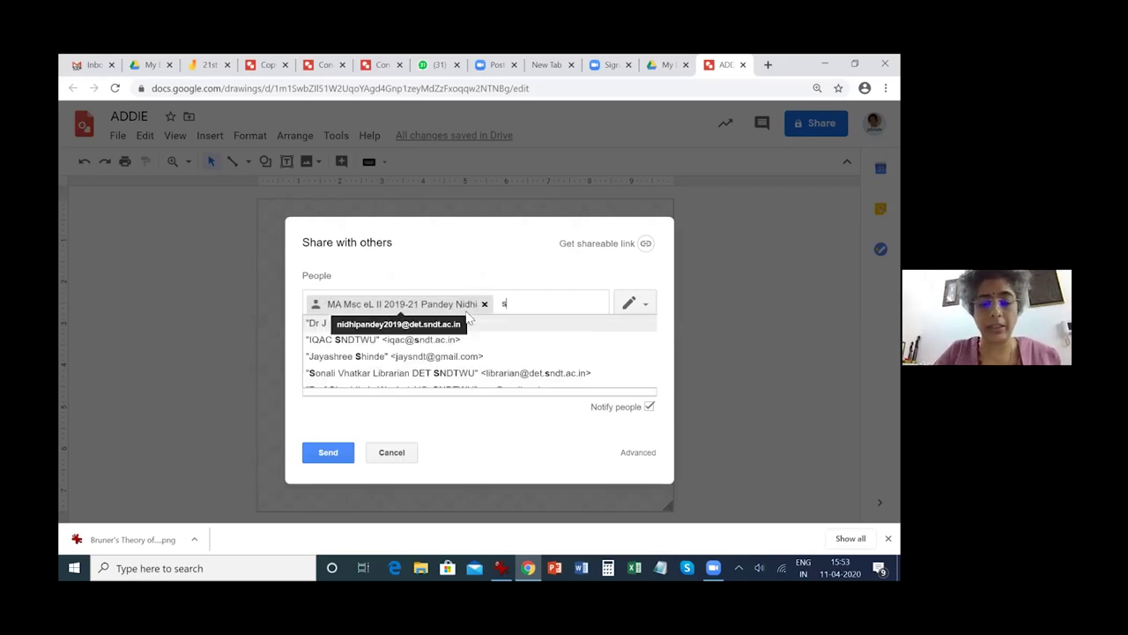
pyautogui.write('ami')
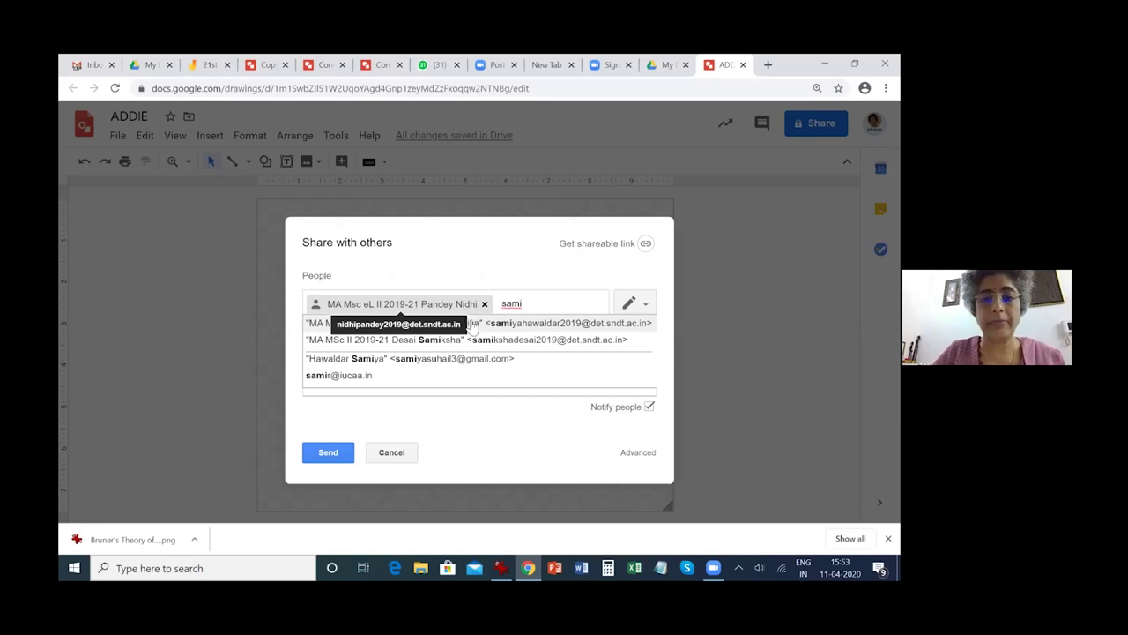
pyautogui.click(474, 325)
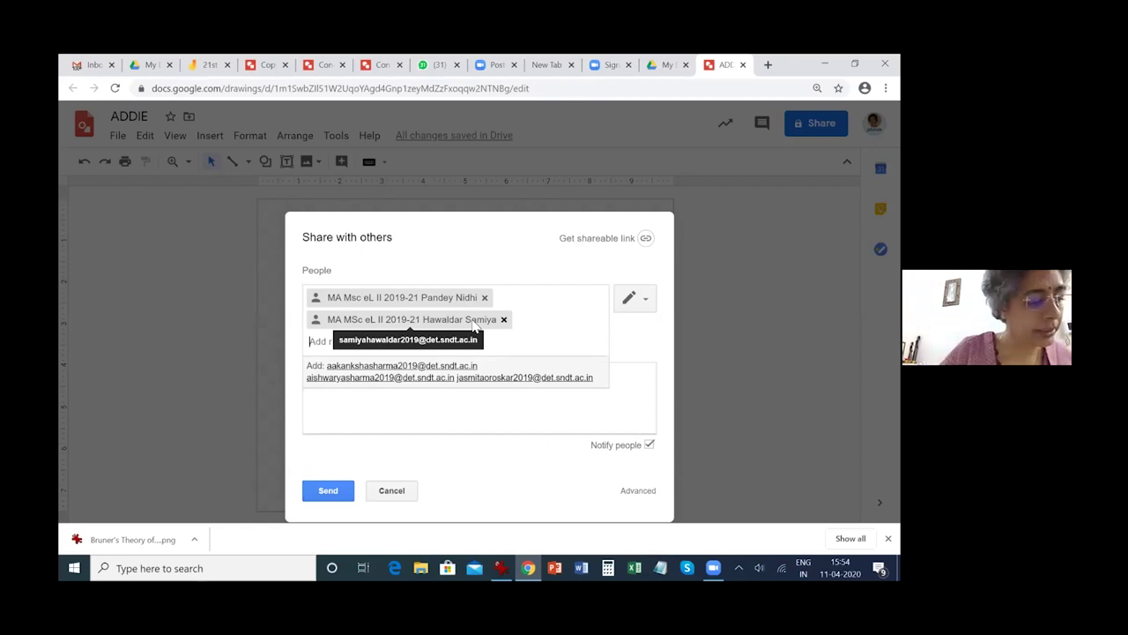
pyautogui.write('samiksha')
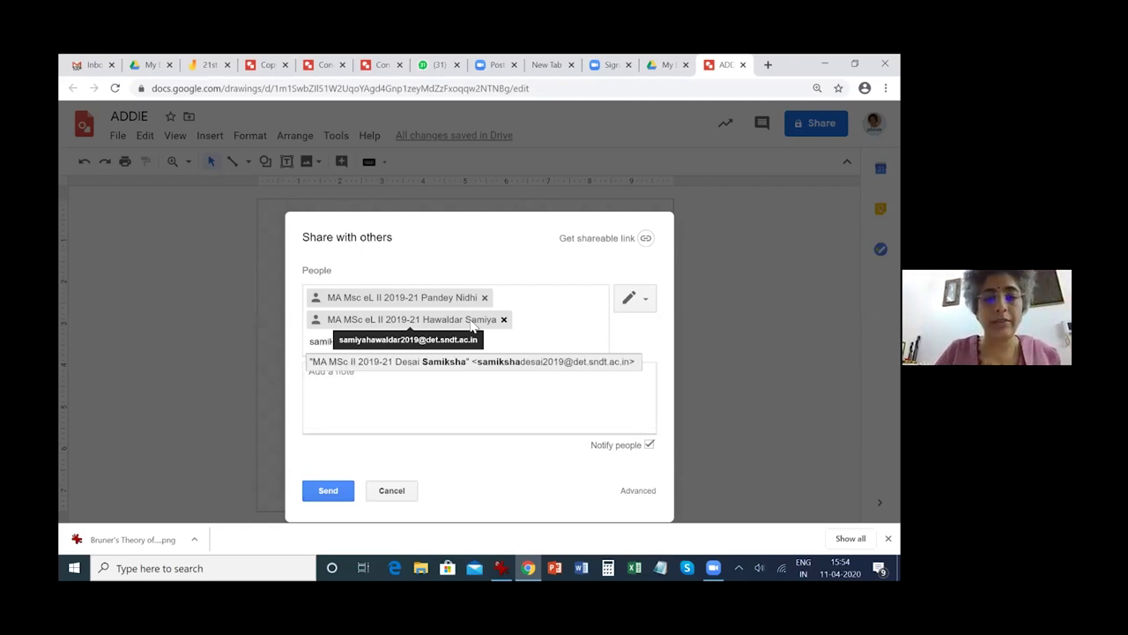
pyautogui.click(501, 364)
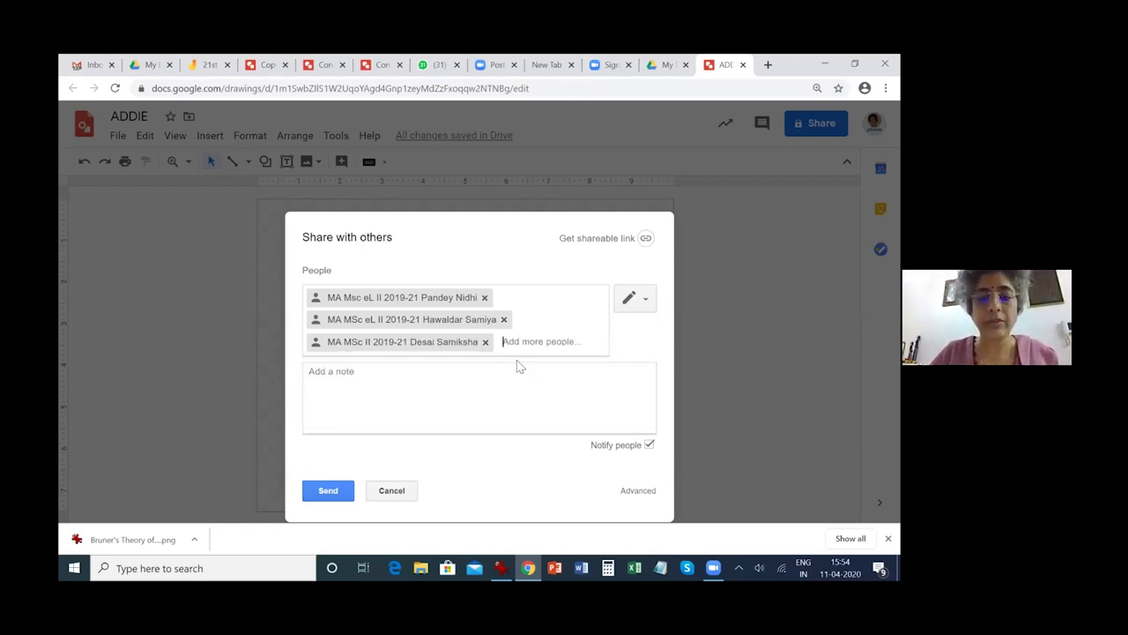
pyautogui.click(331, 490)
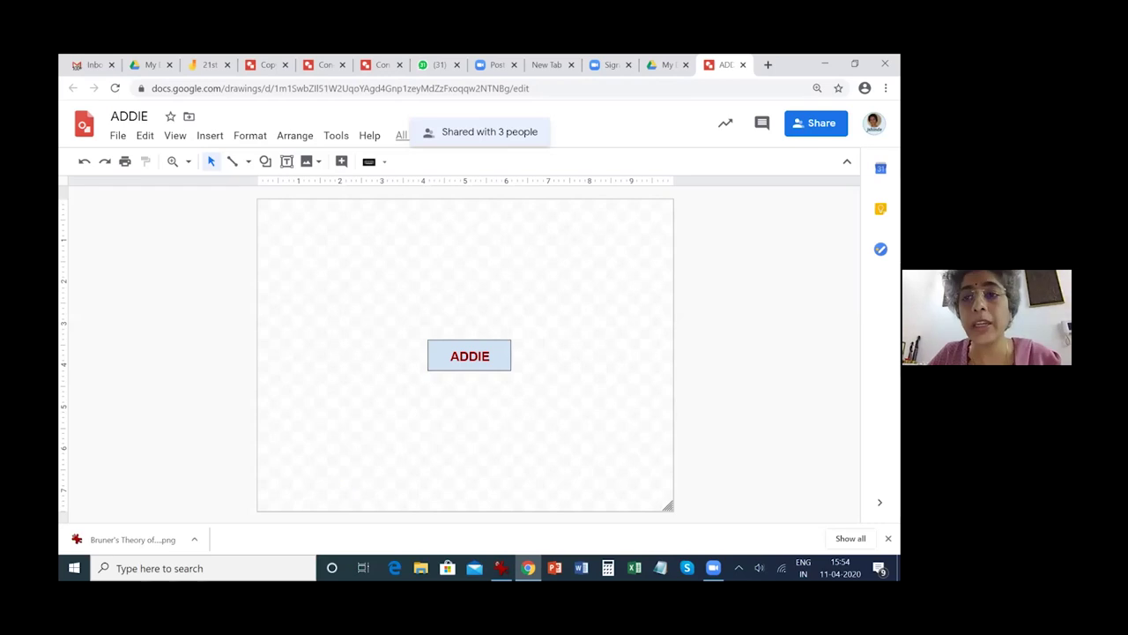
# Step: Open the drawing's detailed sharing settings to view the people who have access
pyautogui.click(816, 123)
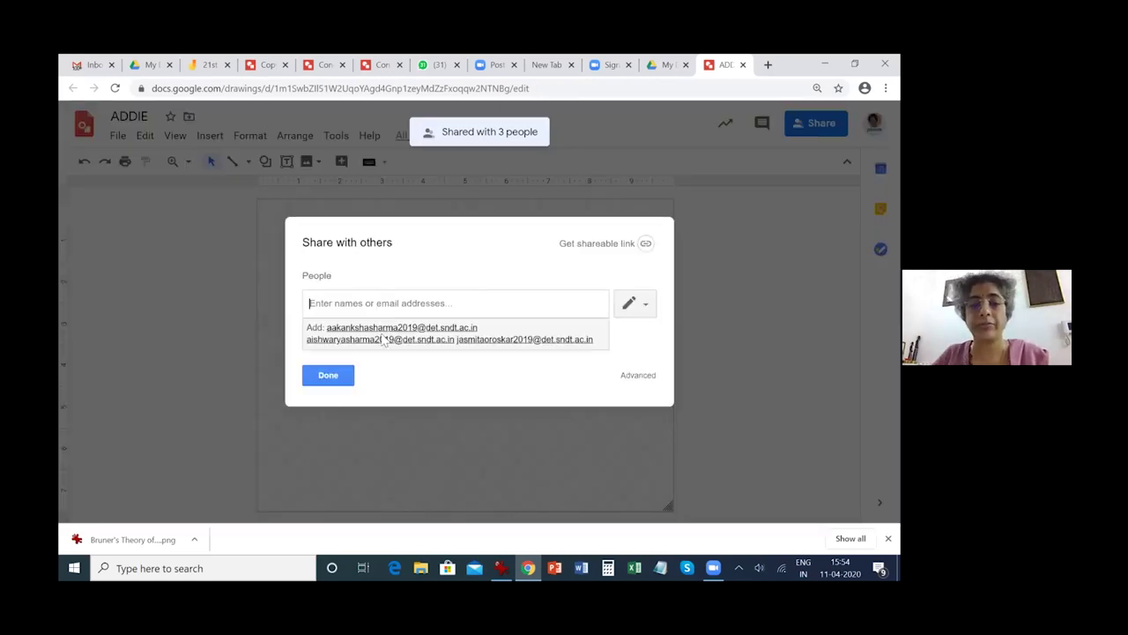
pyautogui.click(644, 337)
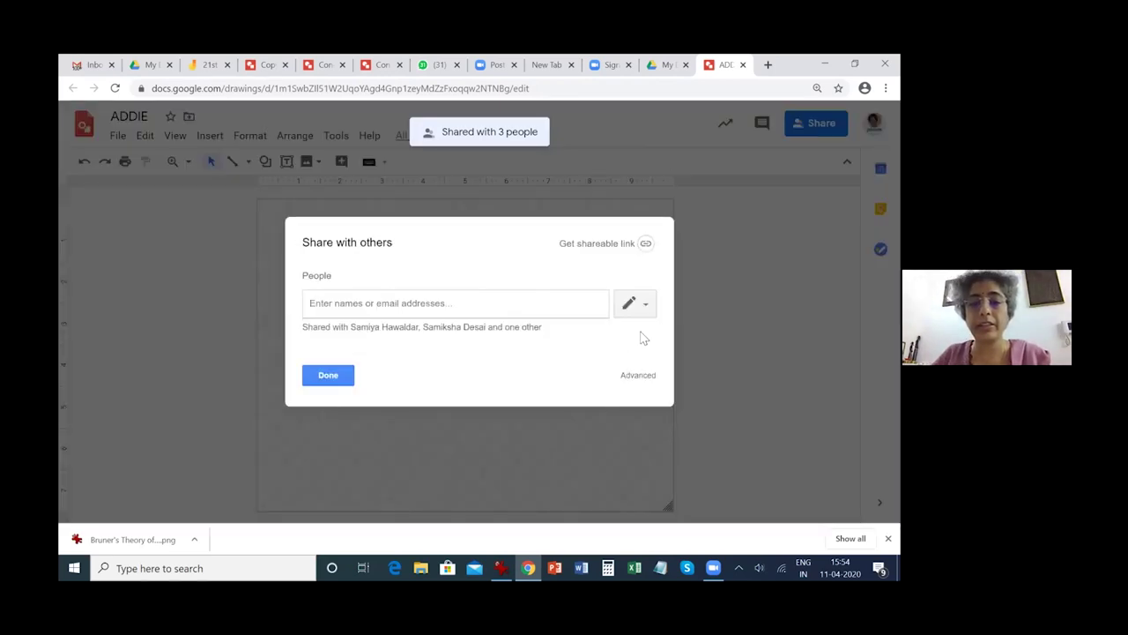
pyautogui.click(527, 326)
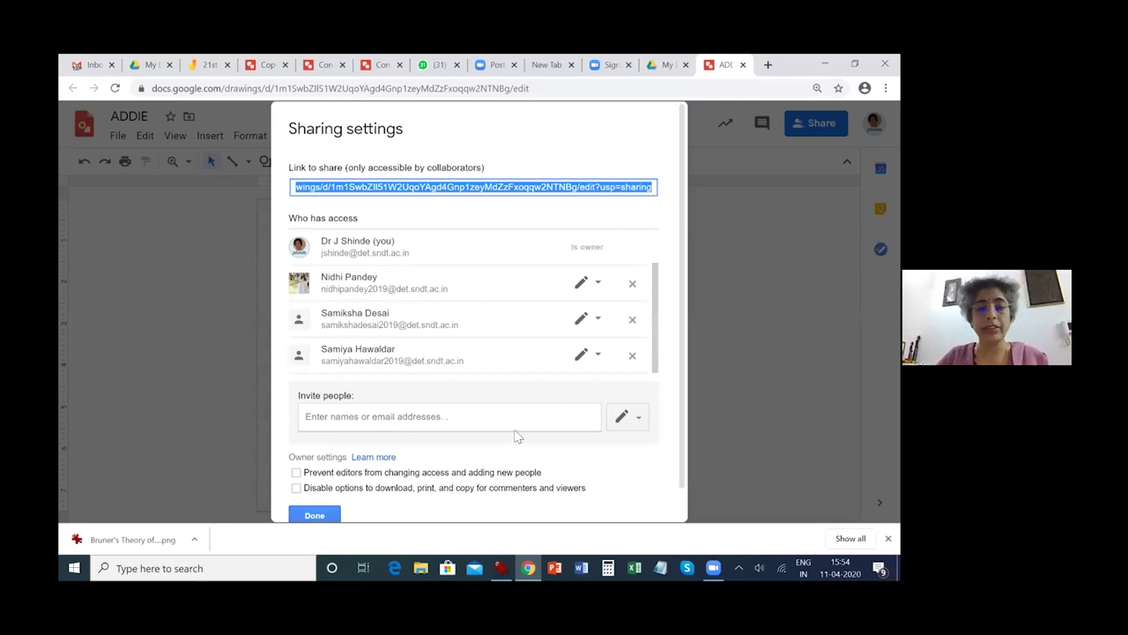
pyautogui.click(538, 396)
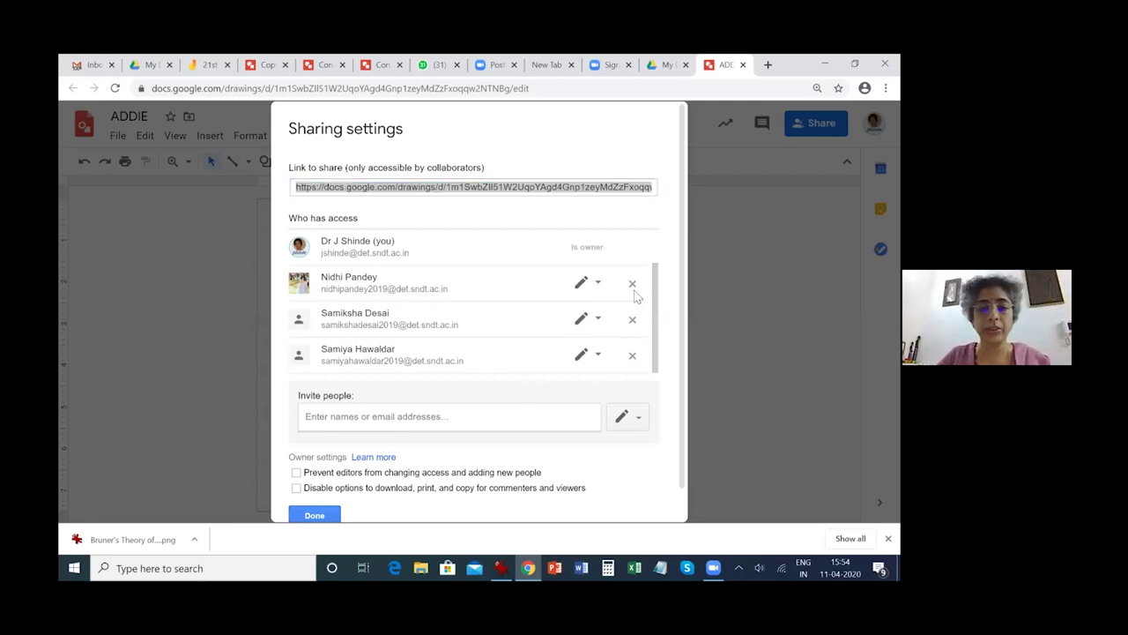
# Step: Check the access level options of each of the three collaborators, keeping edit access, and leave the sharing settings
pyautogui.click(599, 283)
pyautogui.click(554, 328)
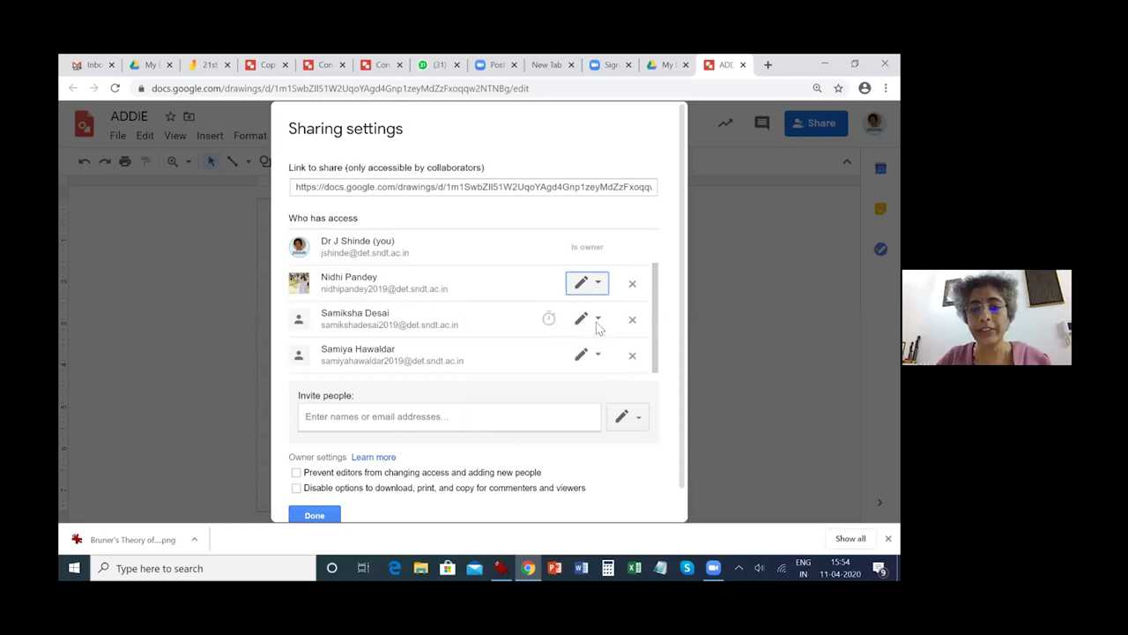
pyautogui.click(589, 319)
pyautogui.click(532, 366)
pyautogui.click(597, 355)
pyautogui.click(550, 403)
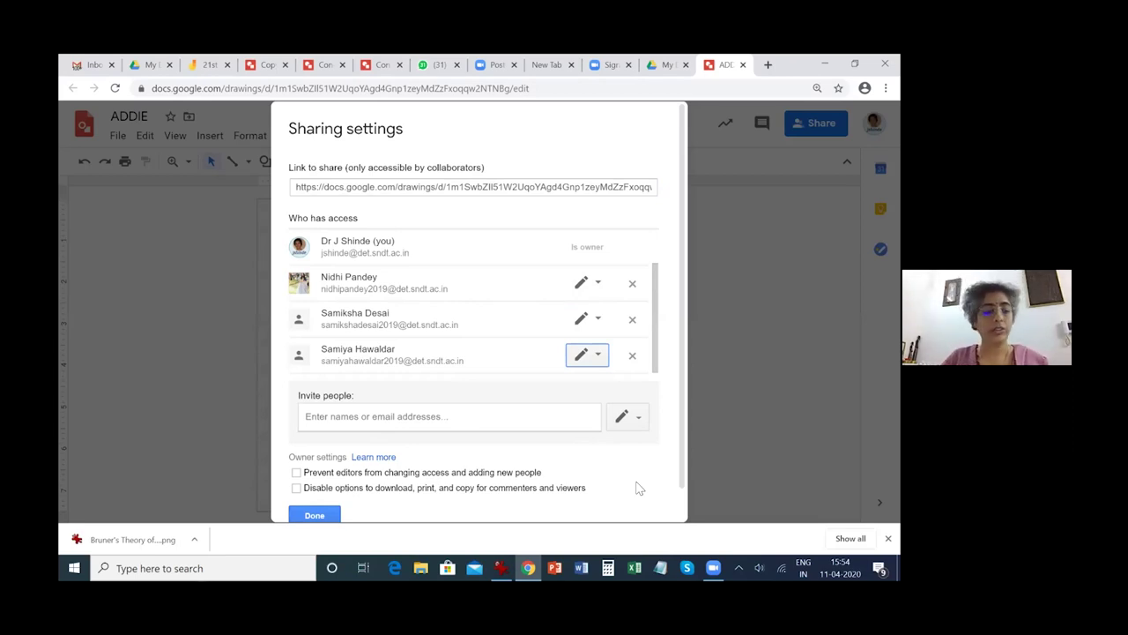
pyautogui.press('Escape')
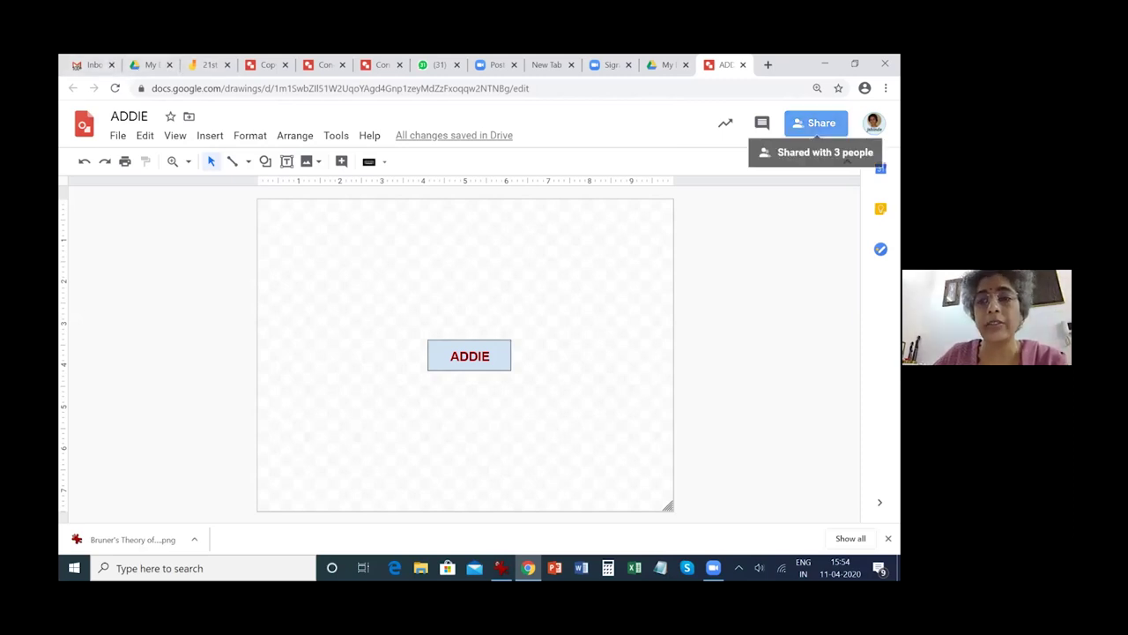
# Step: Reopen the sharing invitation for the drawing and add one of the existing collaborators as its recipient
pyautogui.click(815, 122)
pyautogui.write('nidhi')
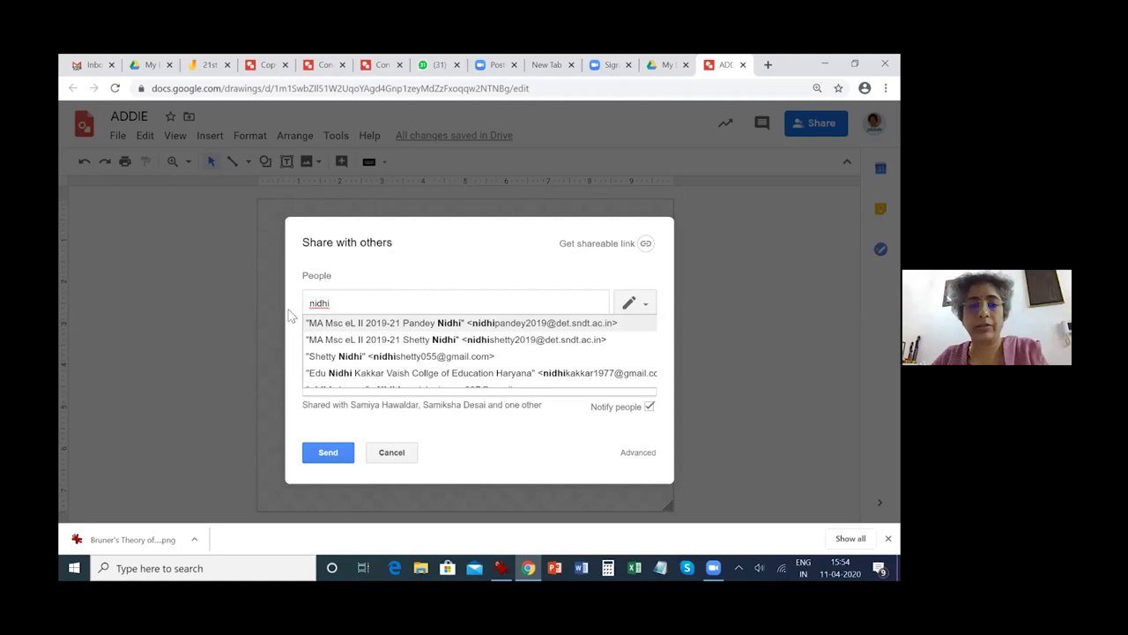
pyautogui.press('Escape')
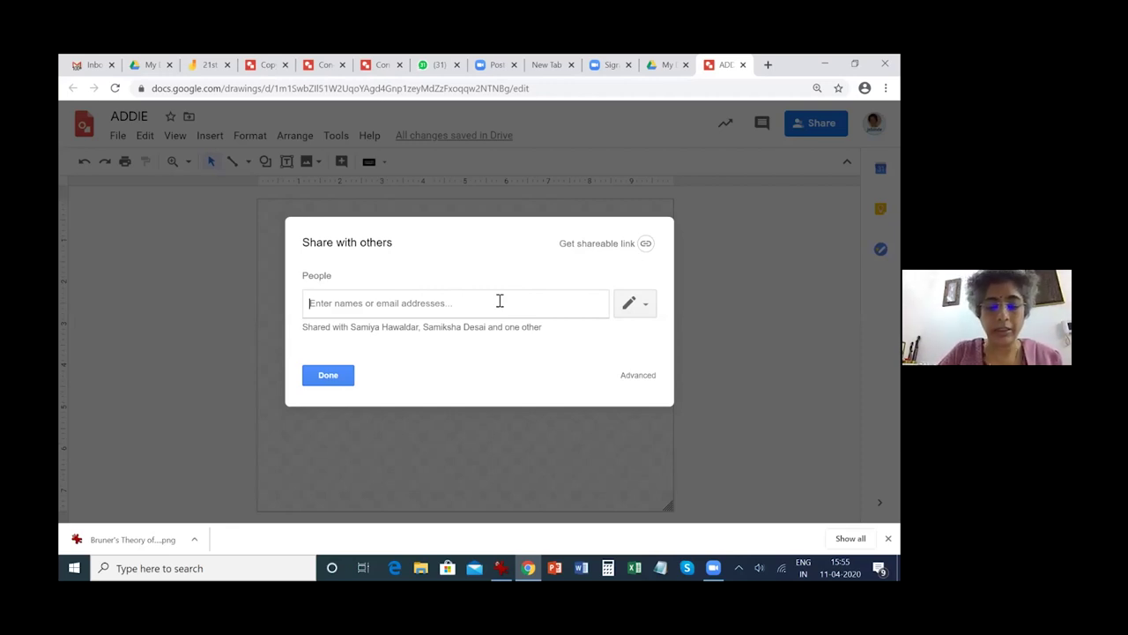
pyautogui.write('samiksha')
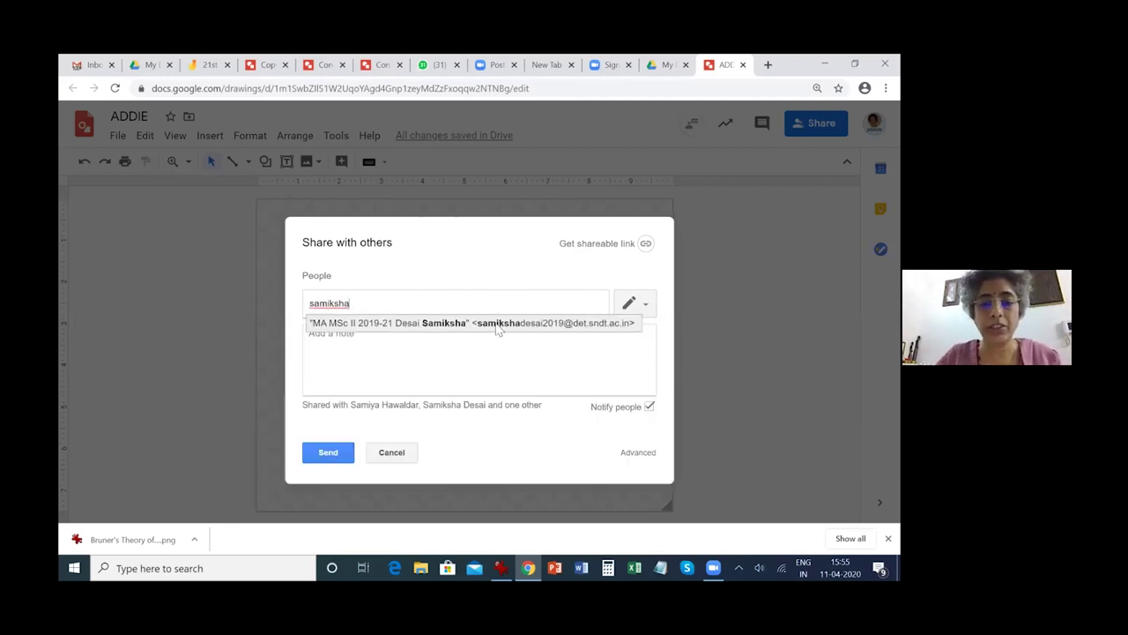
pyautogui.click(497, 322)
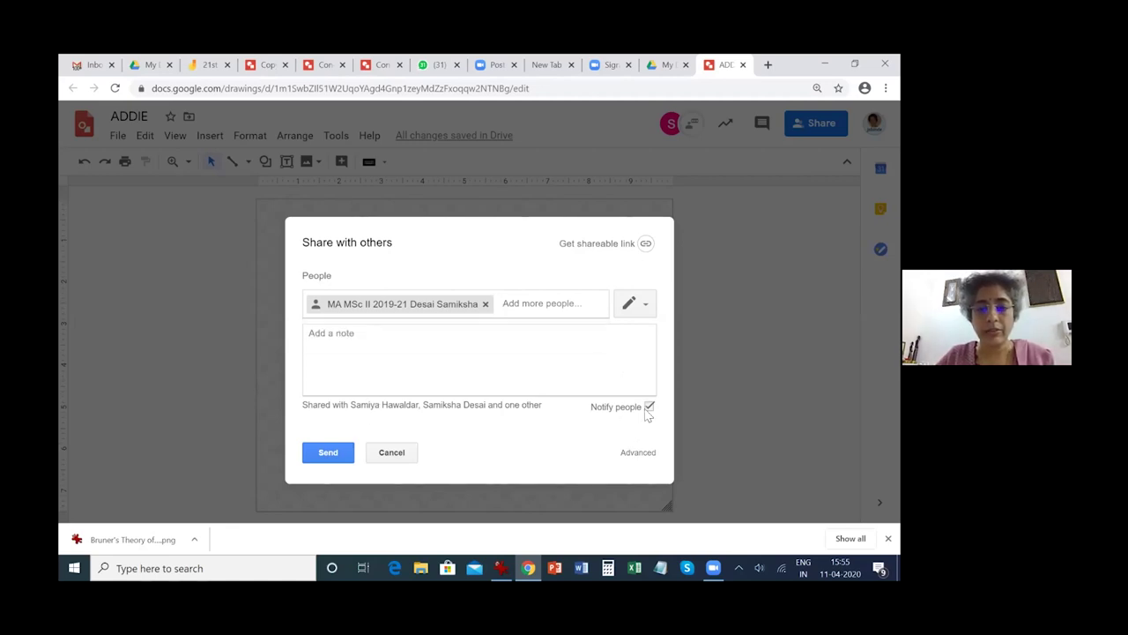
# Step: Start the invitation note with "Dear all," followed on a new line by "Pl complete this concept-map"
pyautogui.click(399, 339)
pyautogui.write('Dea')
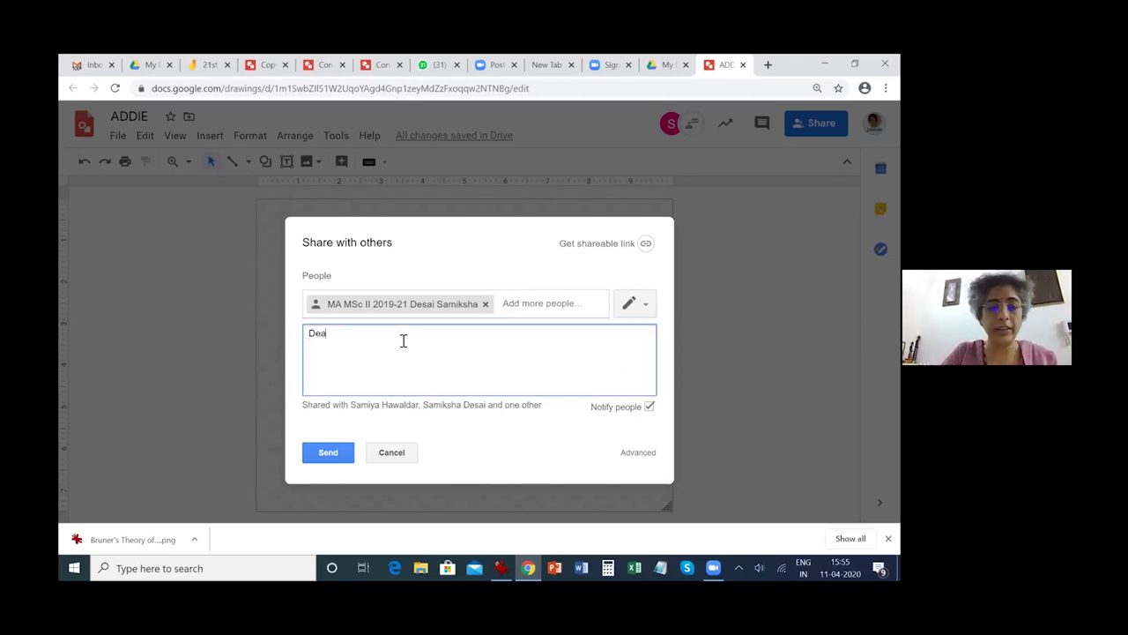
pyautogui.write('r all,')
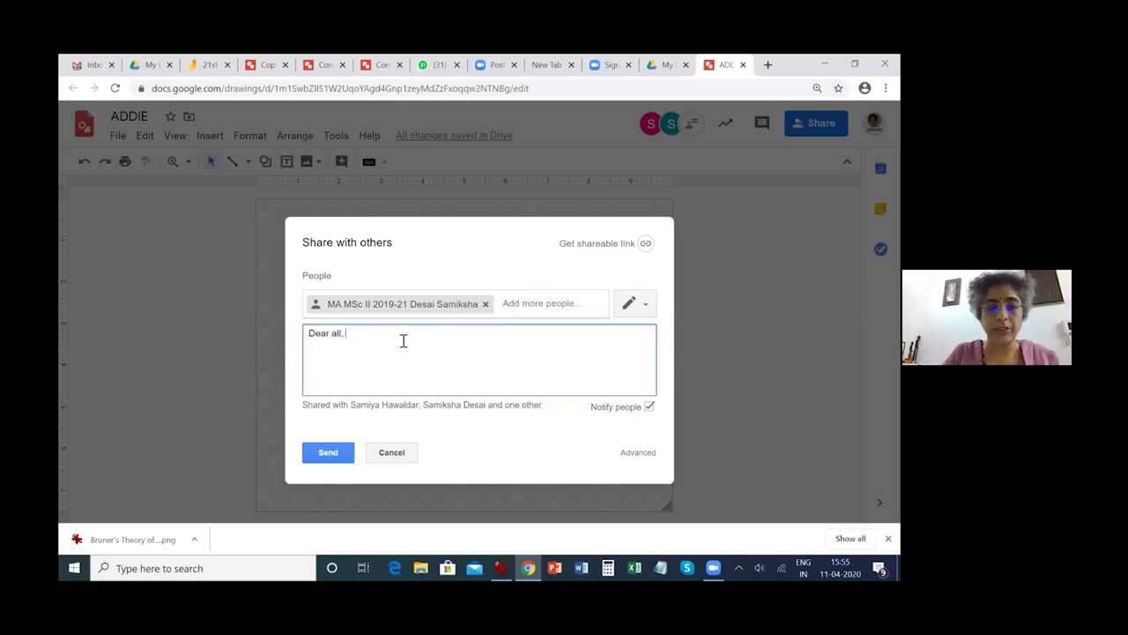
pyautogui.press('Return')
pyautogui.write('Pl complete this con')
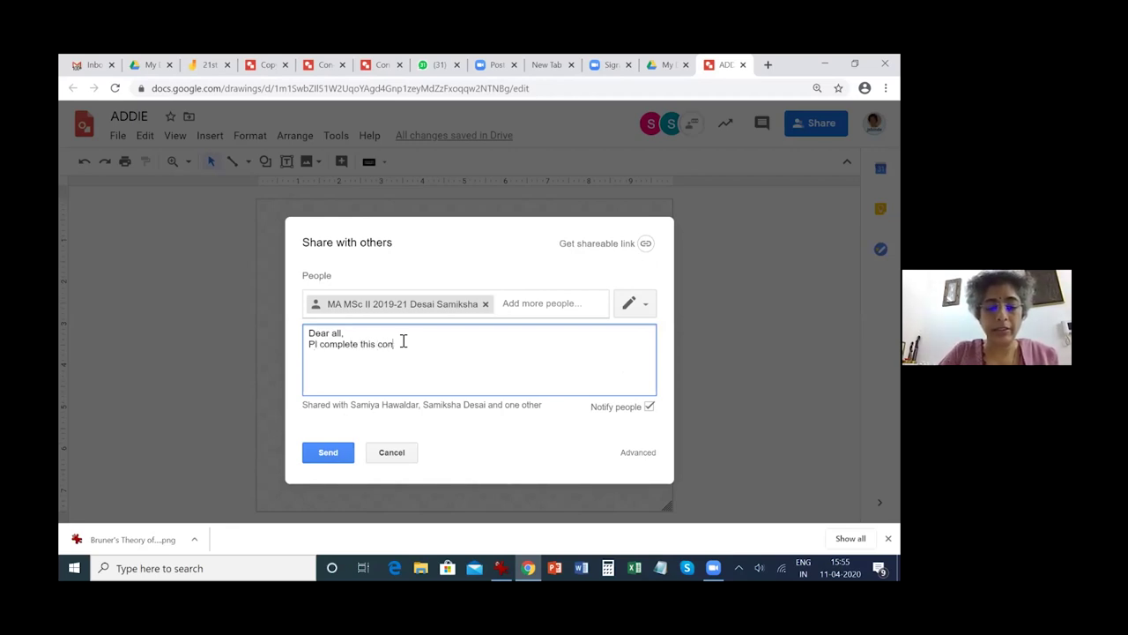
pyautogui.write('cept 0maps')
pyautogui.press('BackSpace')
pyautogui.press('BackSpace')
pyautogui.press('BackSpace')
pyautogui.press('BackSpace')
pyautogui.press('BackSpace')
pyautogui.write('map ')
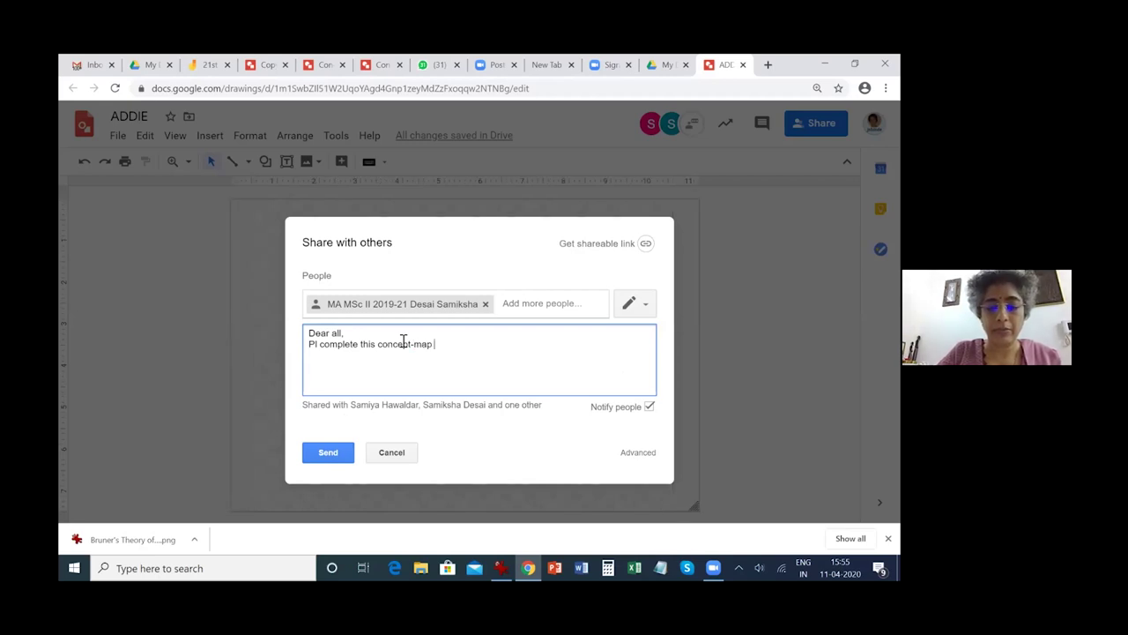
# Step: Complete the invitation note with "on 'ADDIE' by adding related concepts." and send the invitation
pyautogui.write("on 'ADDI")
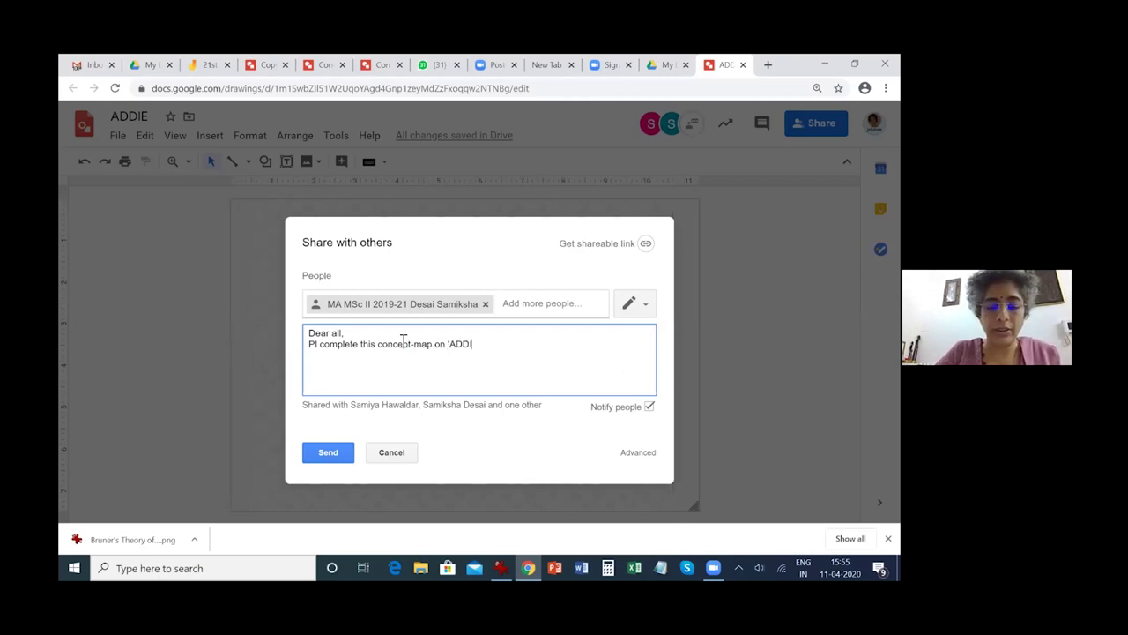
pyautogui.write("E' b")
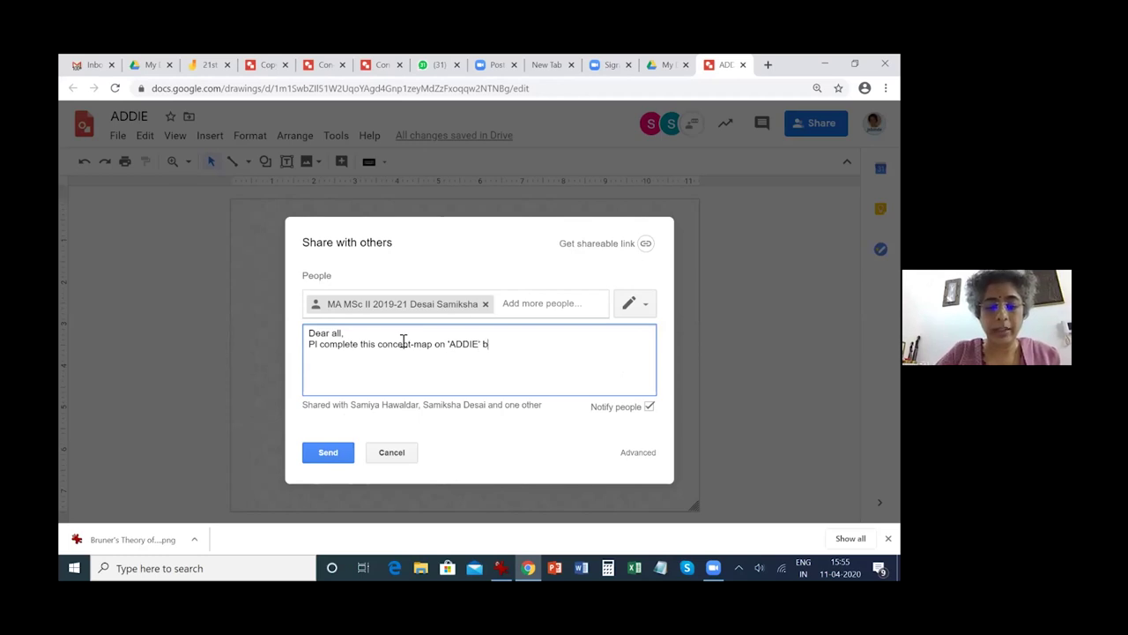
pyautogui.write('y addi')
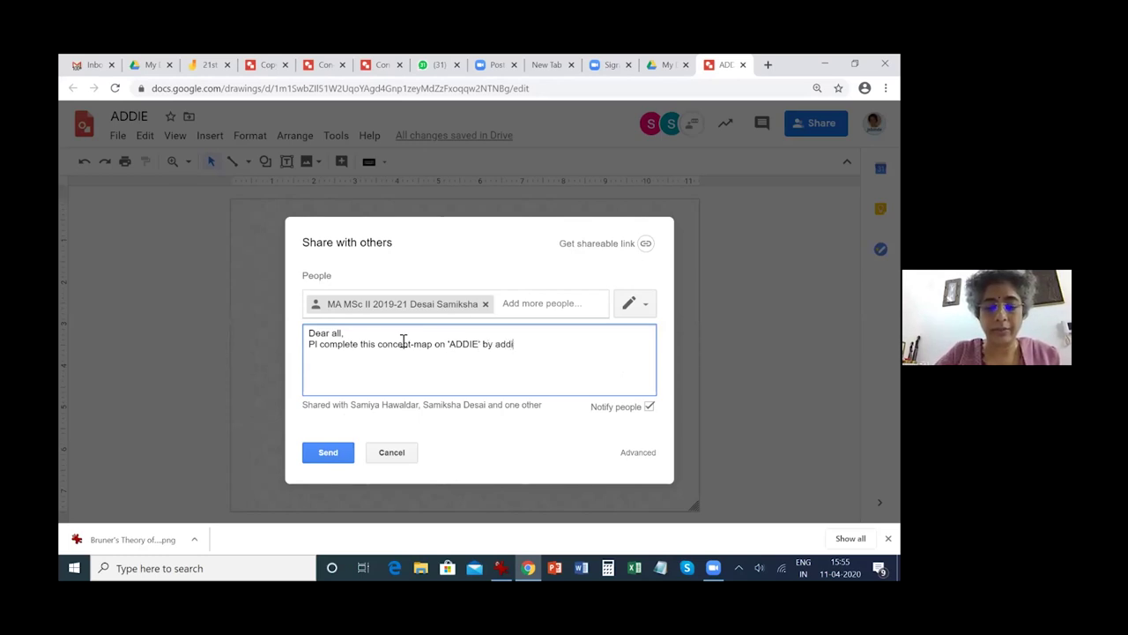
pyautogui.write('ng related ')
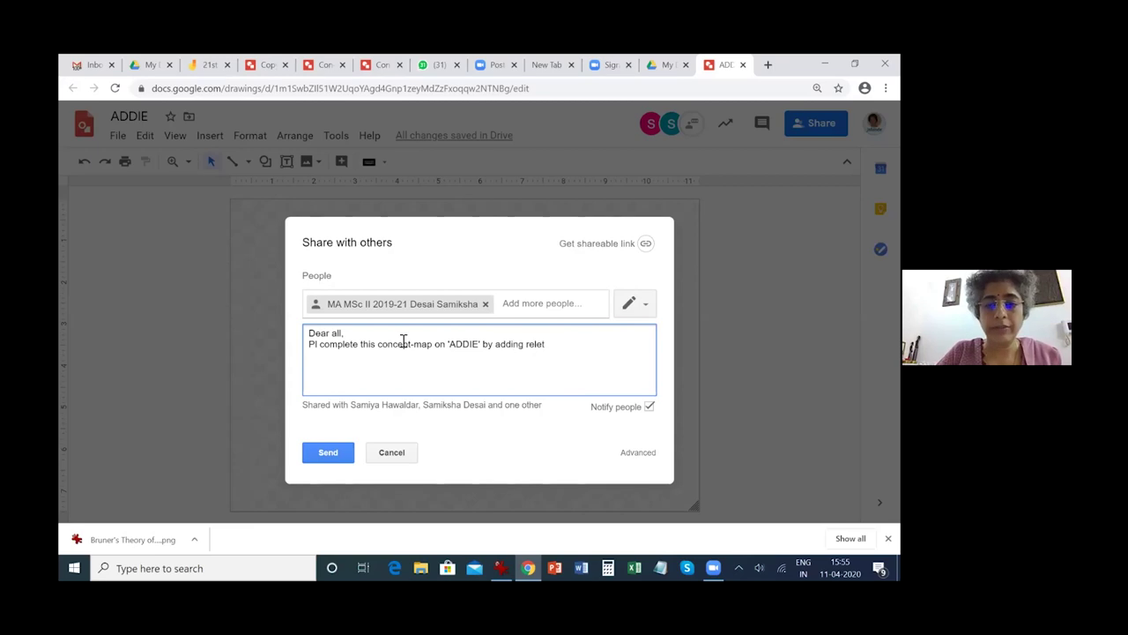
pyautogui.write('con')
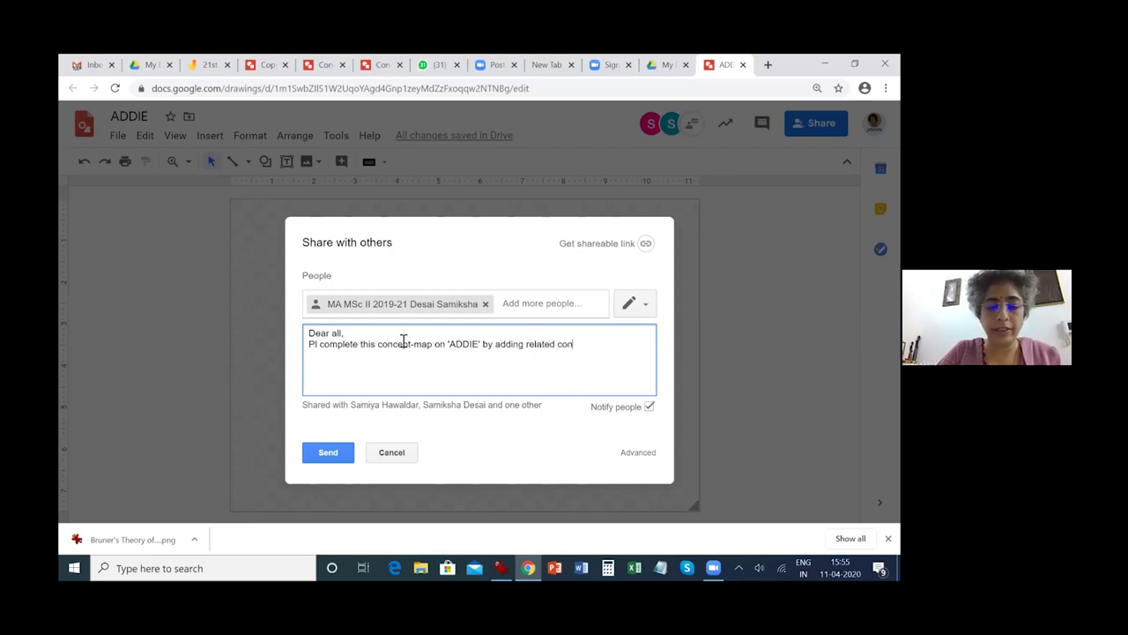
pyautogui.write('cepts.')
pyautogui.click(328, 453)
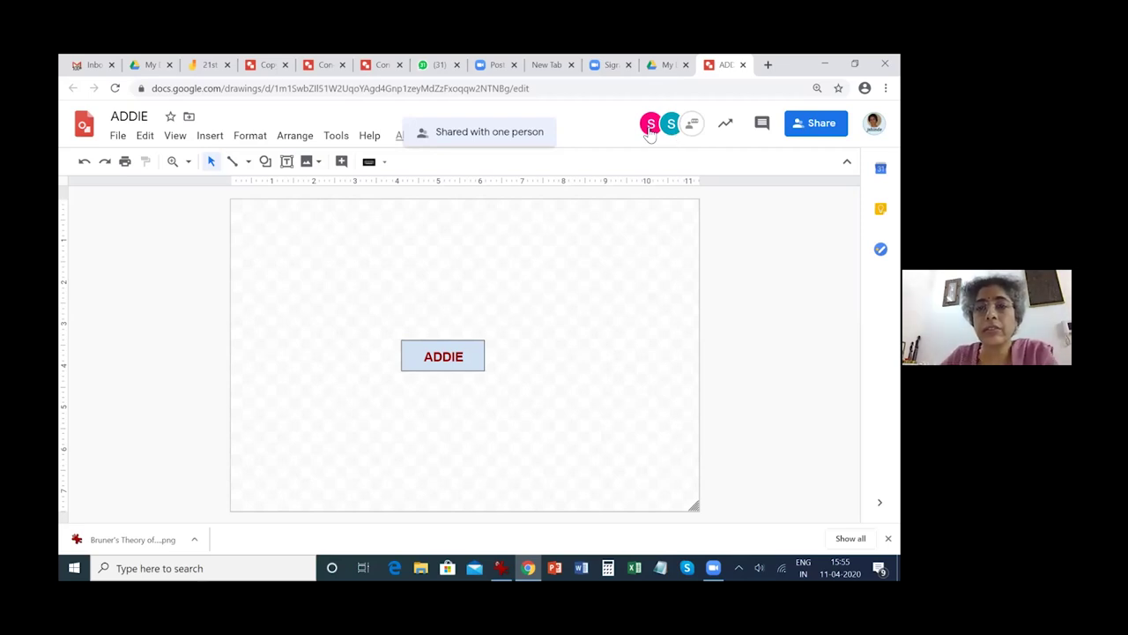
# Step: Open the drawing's group chat and send the message "Hello girls, could you all start working in it?"
pyautogui.moveTo(675, 131)
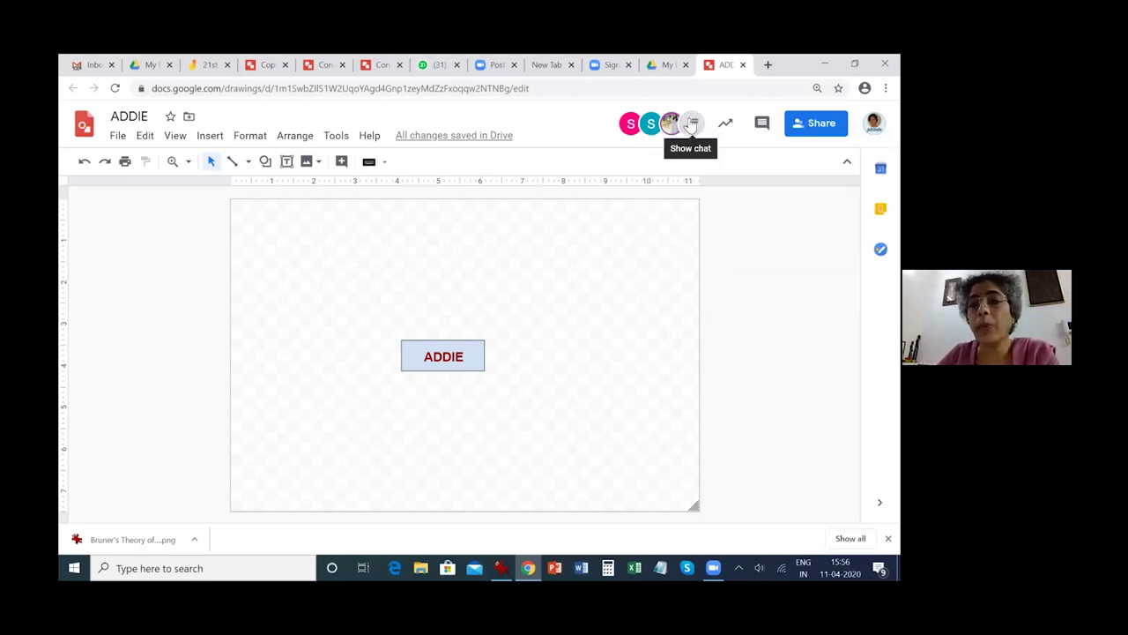
pyautogui.click(692, 124)
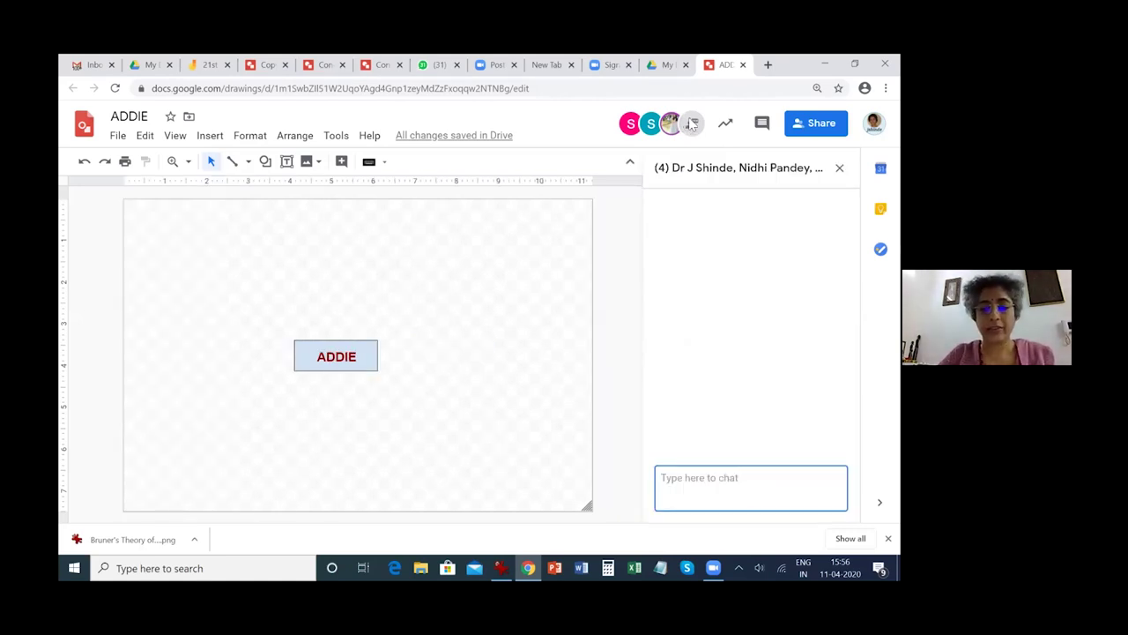
pyautogui.write('Hello girls, ')
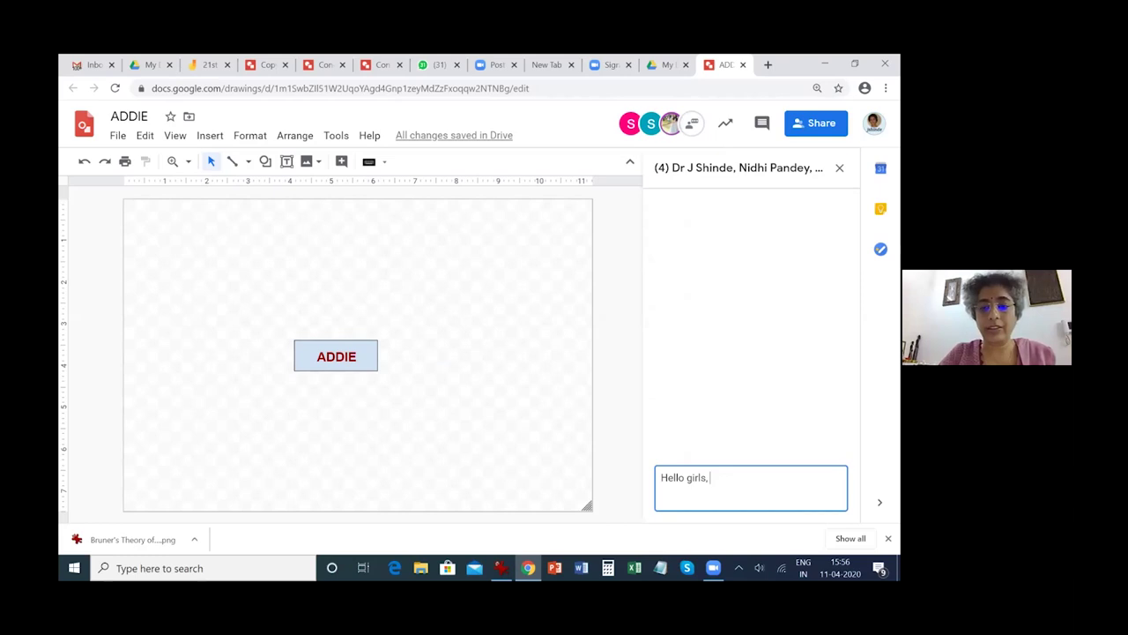
pyautogui.write('could you ')
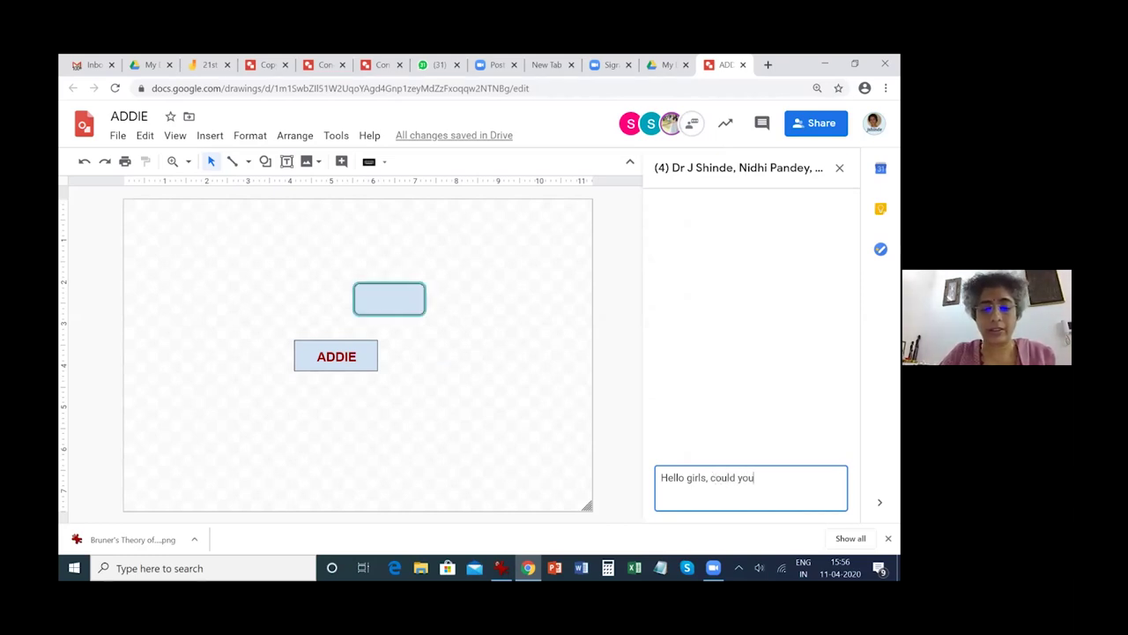
pyautogui.write('all start w')
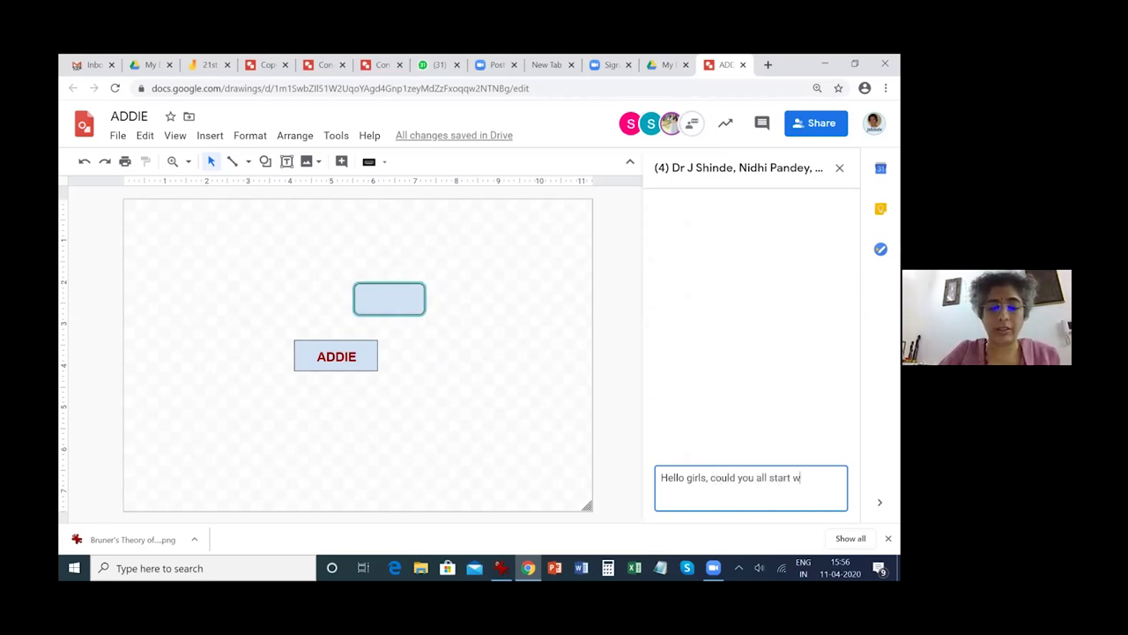
pyautogui.write('orking i')
pyautogui.write('it?')
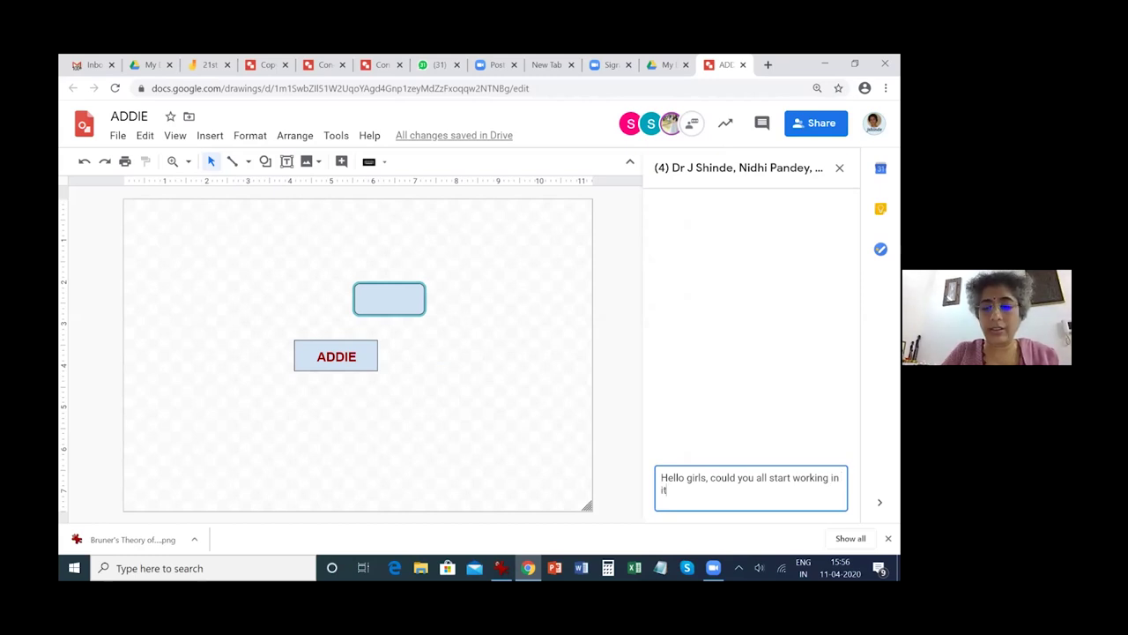
pyautogui.press('Return')
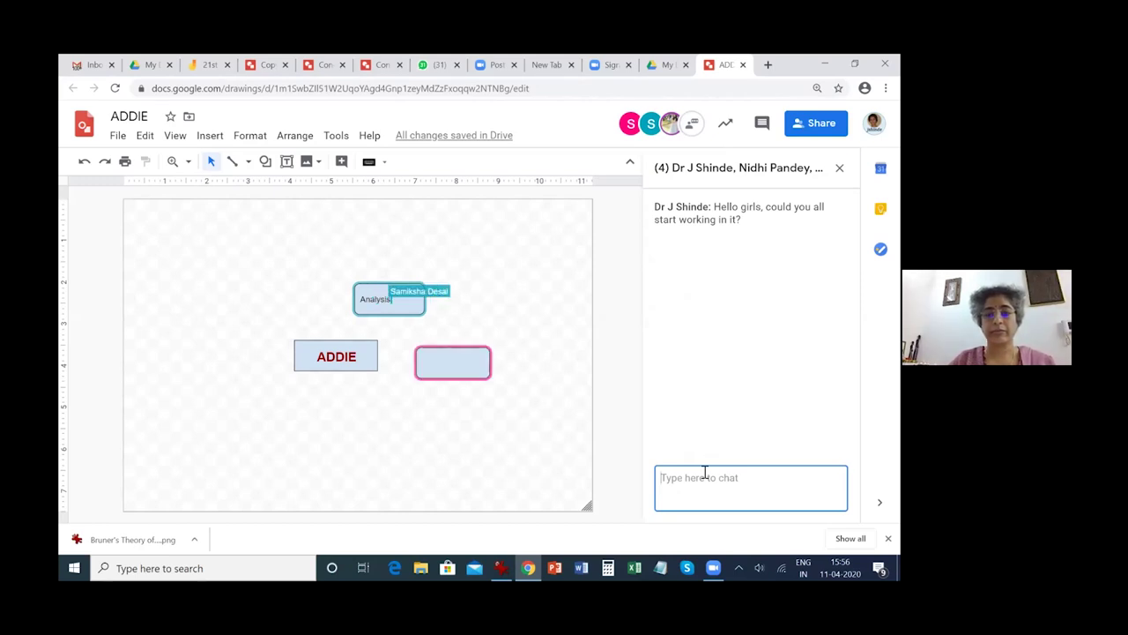
# Step: Send the collaborators the chat message "Try to expand ADDIE"
pyautogui.write('Try t')
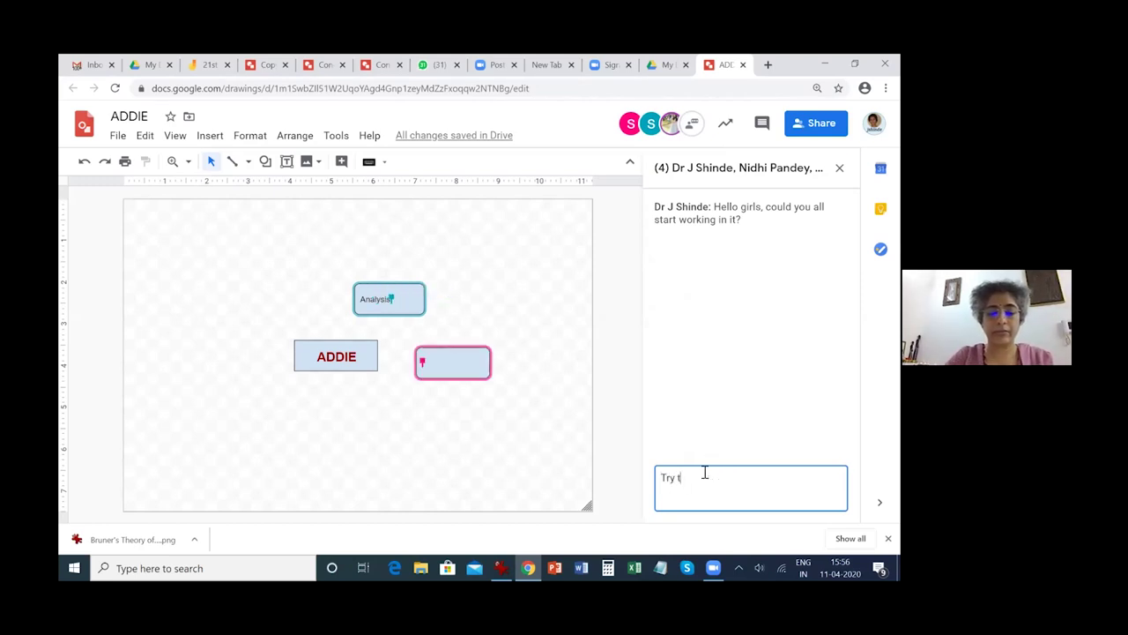
pyautogui.write('o expand')
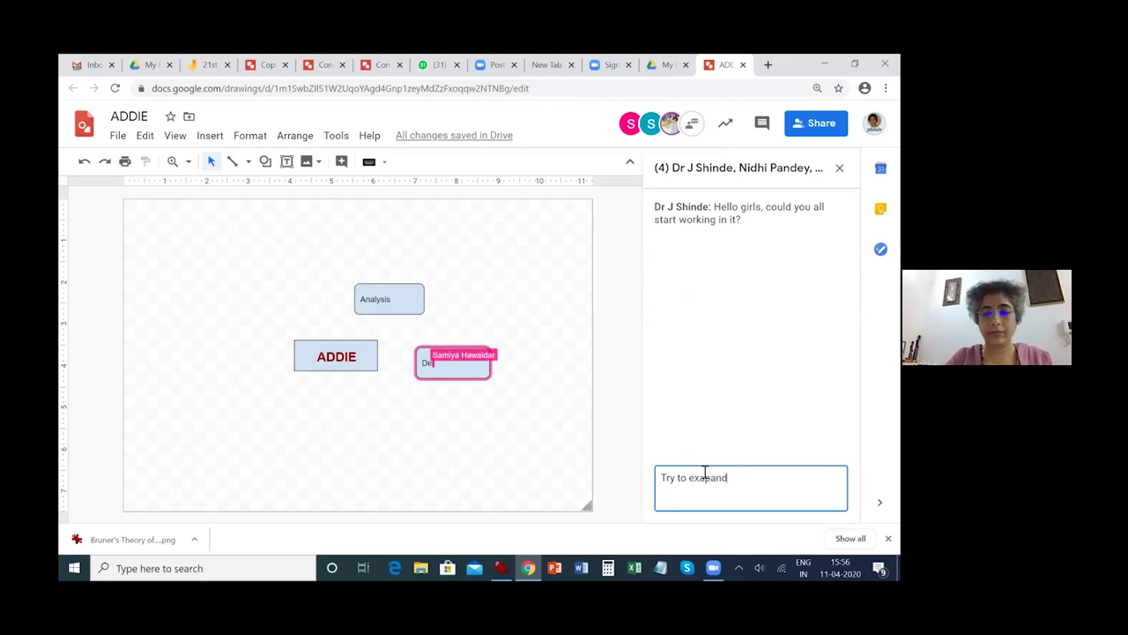
pyautogui.press('BackSpace')
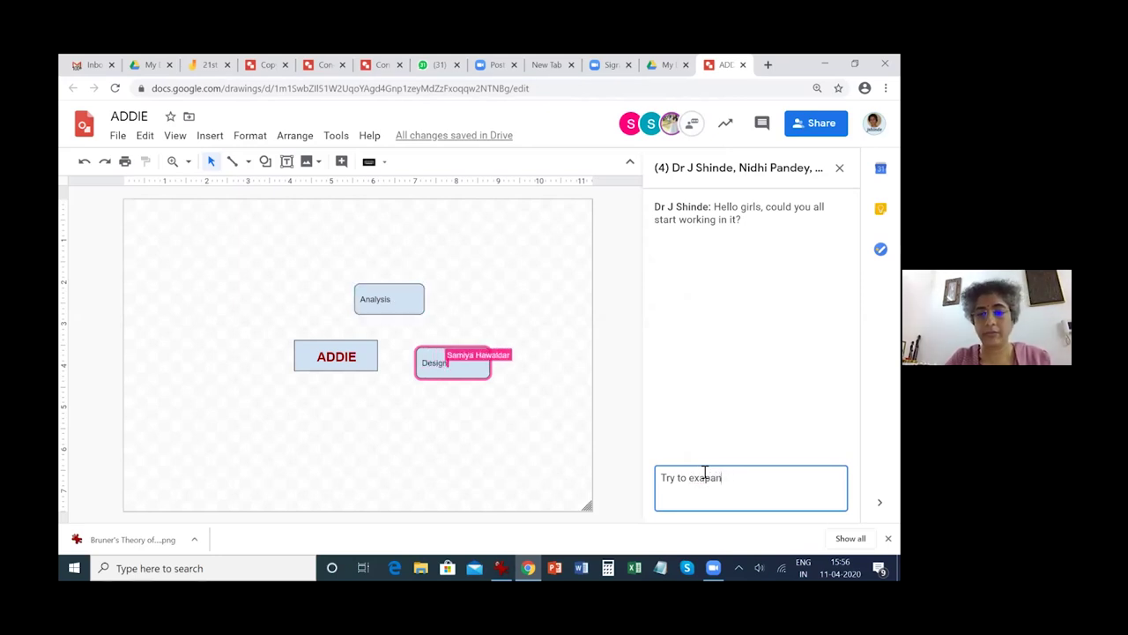
pyautogui.write('pand AD')
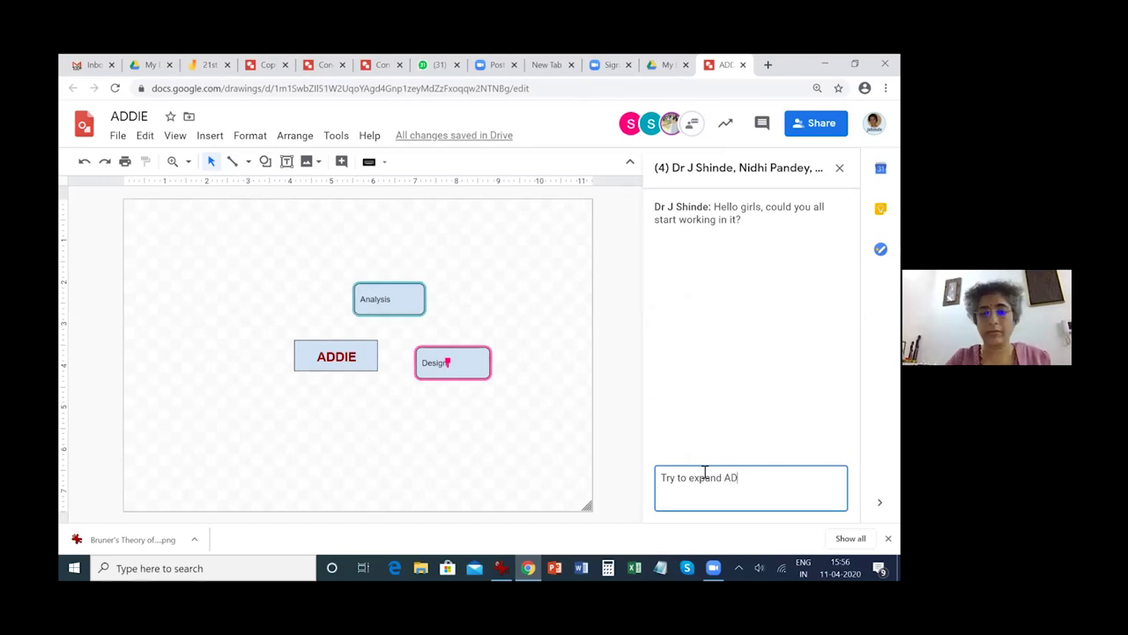
pyautogui.write('DIE')
pyautogui.press('Return')
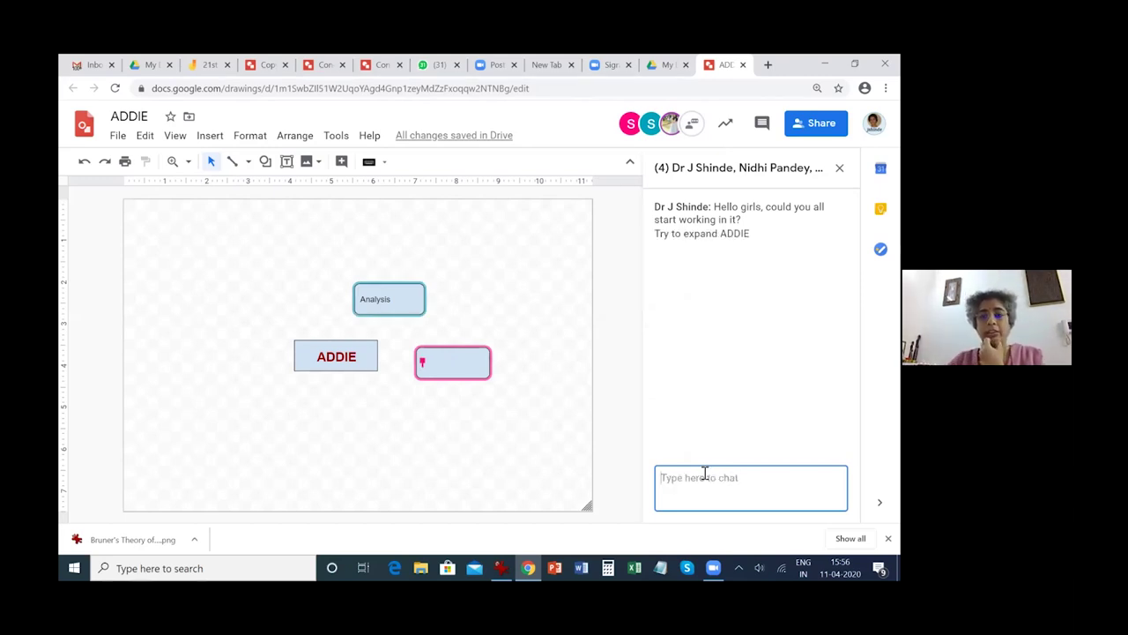
# Step: Compose the chat message "If you ahve any query or suggestion for other freinds, type in chat"
pyautogui.write('If you ahve')
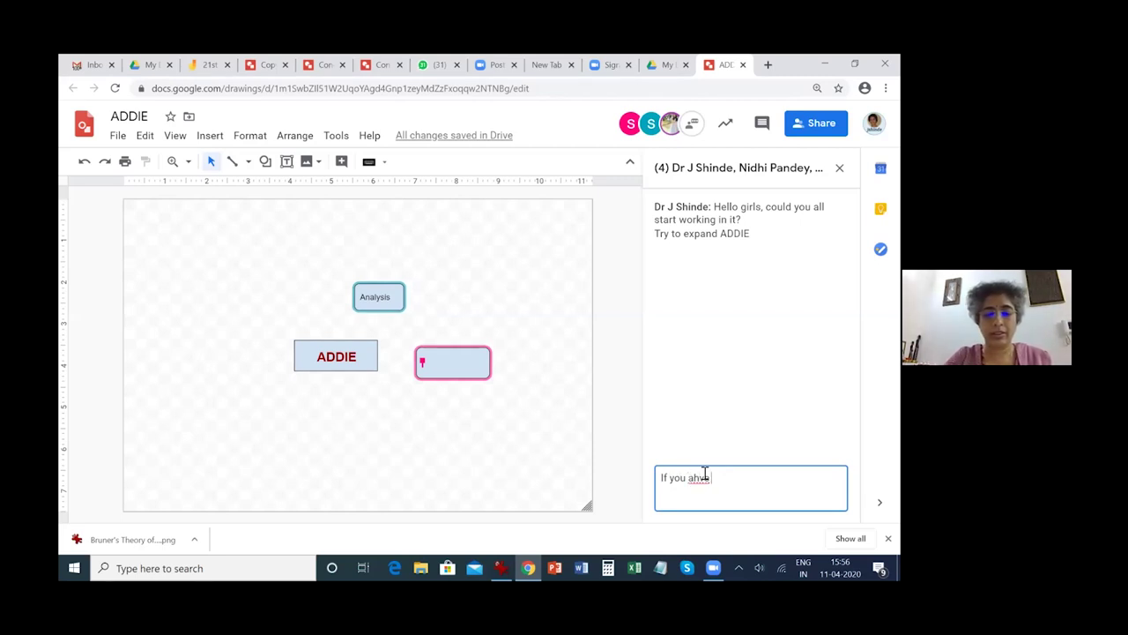
pyautogui.write(' any query or sugge')
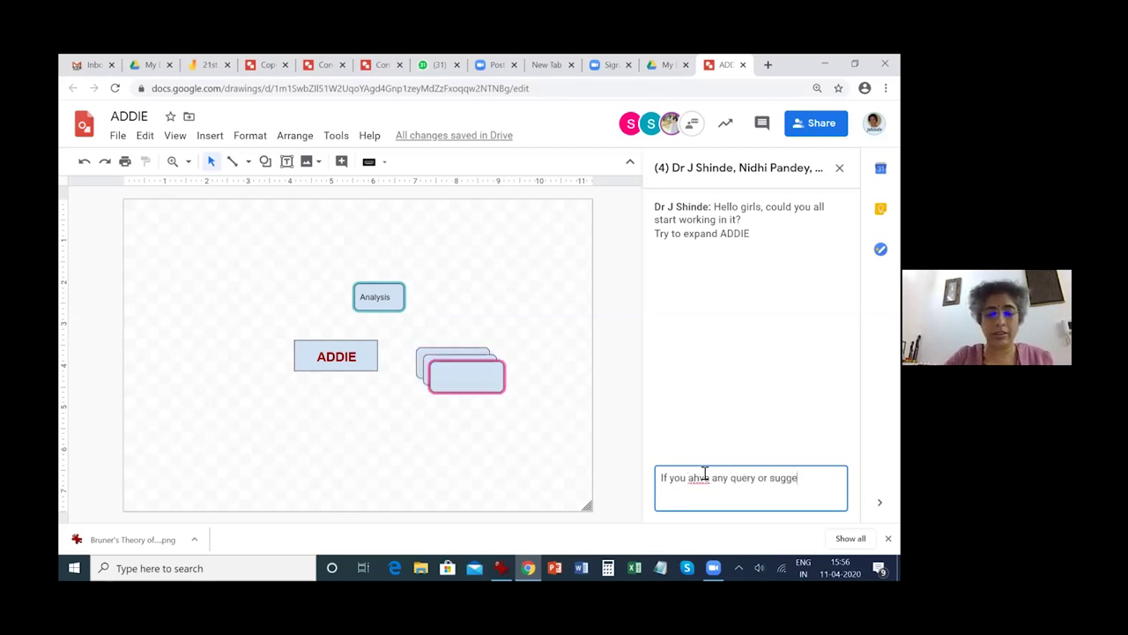
pyautogui.write('stion for ot')
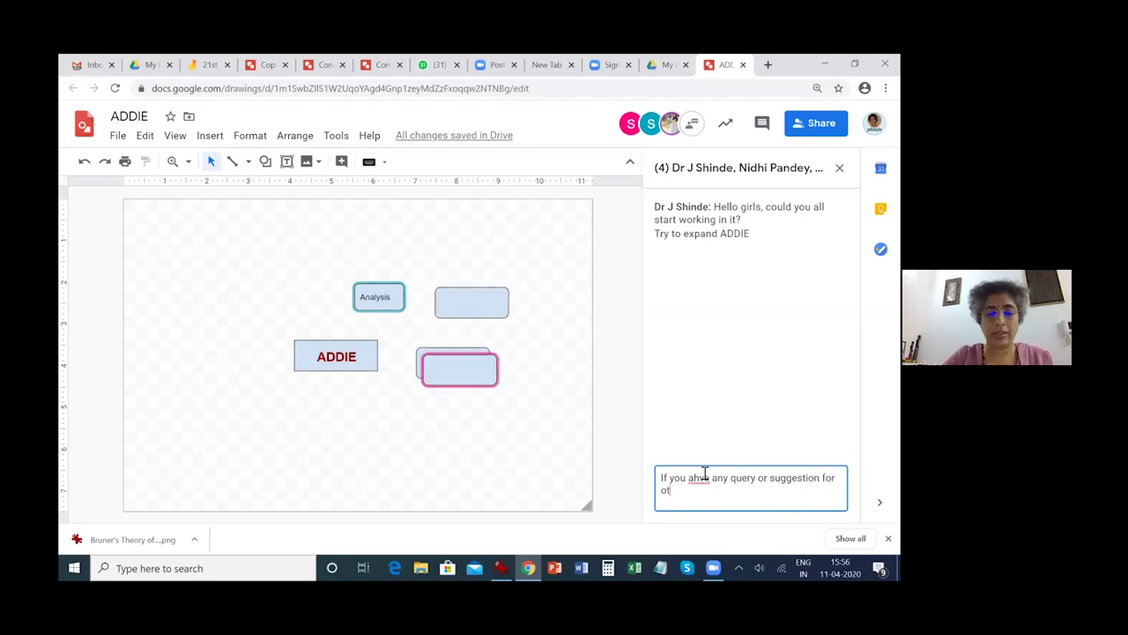
pyautogui.write('her frei')
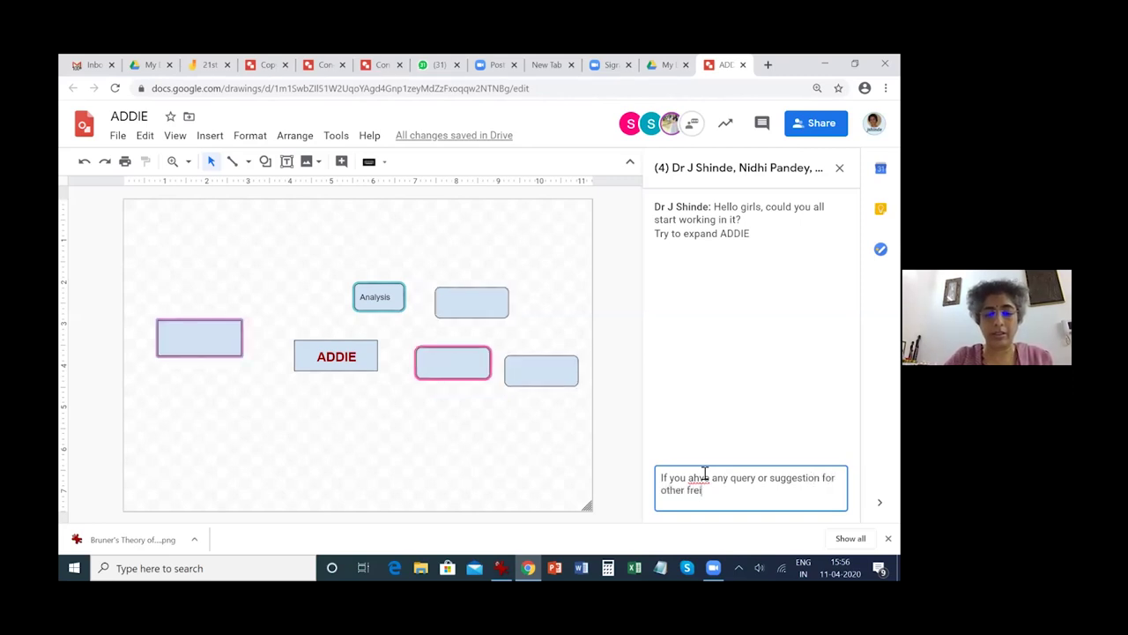
pyautogui.write('nds, t')
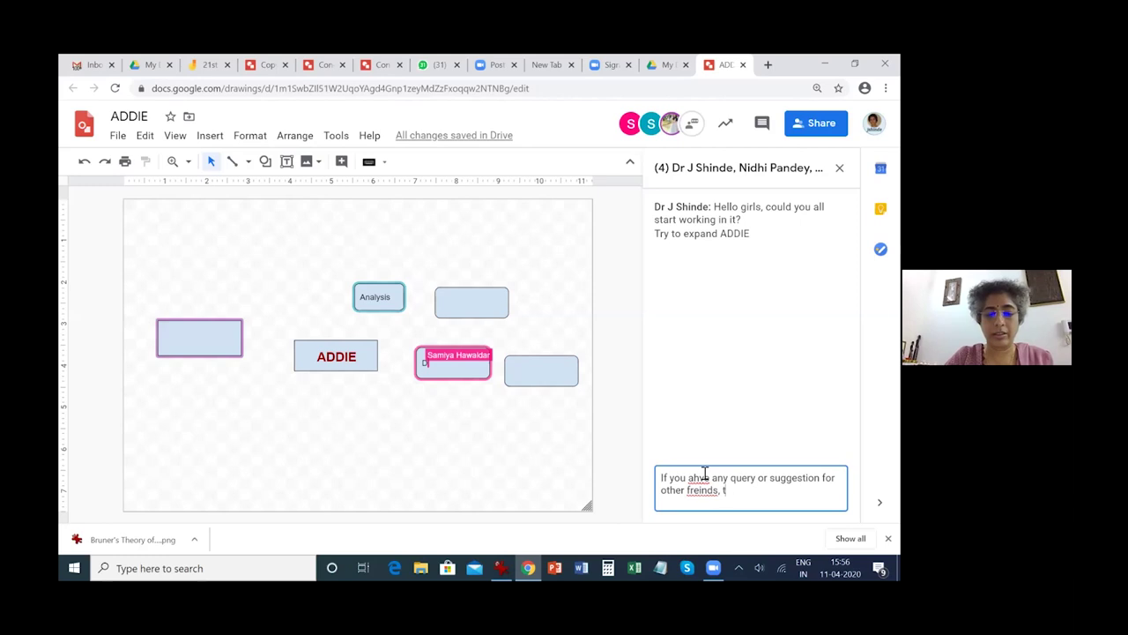
pyautogui.write('y')
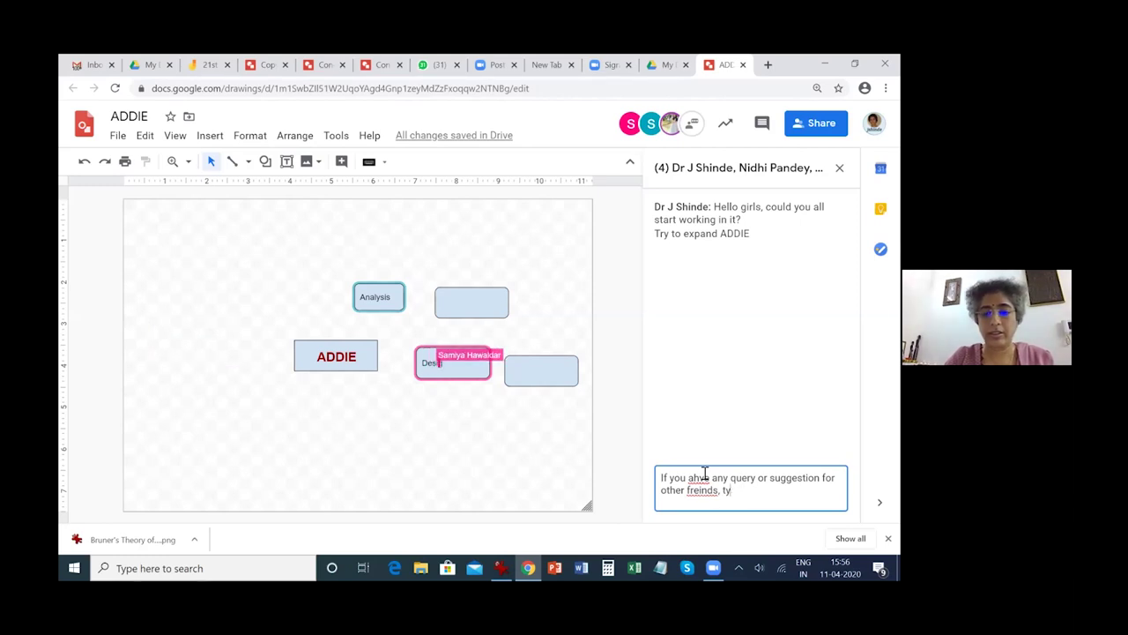
pyautogui.write('pe in chat')
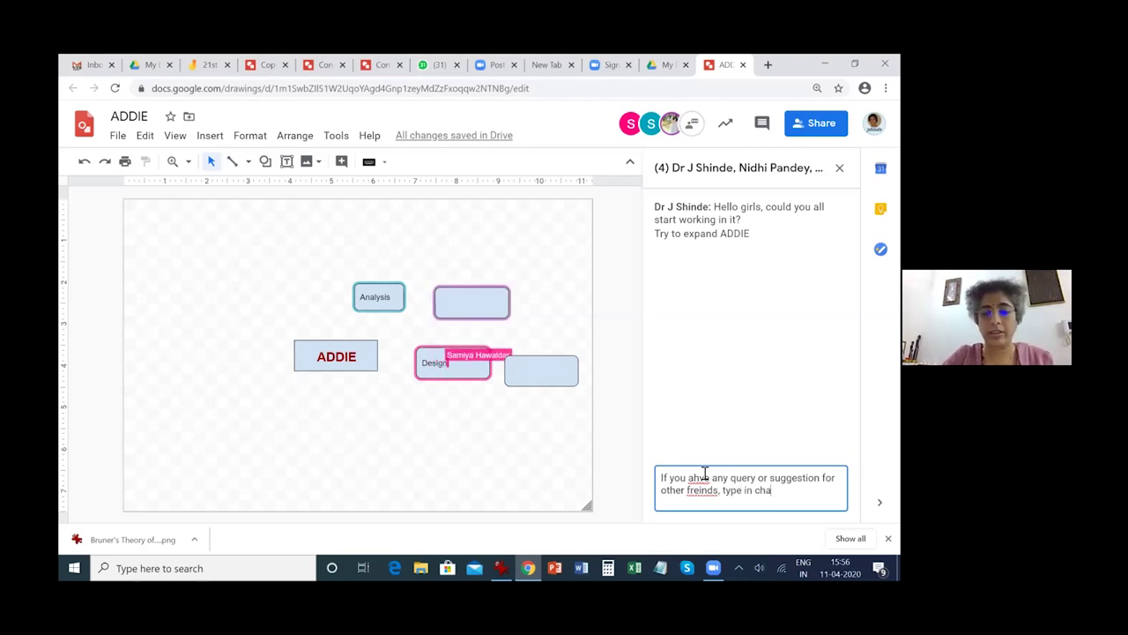
# Step: Correct the two misspelled words in the chat message to "have" and "friends", and send it
pyautogui.rightClick(698, 477)
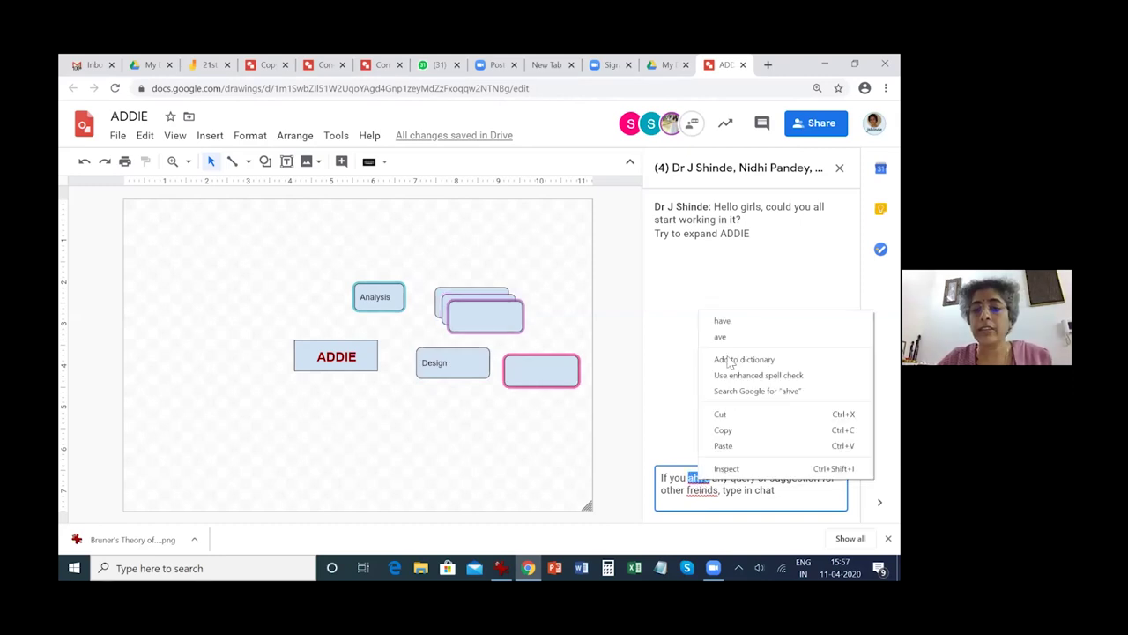
pyautogui.click(723, 321)
pyautogui.rightClick(701, 492)
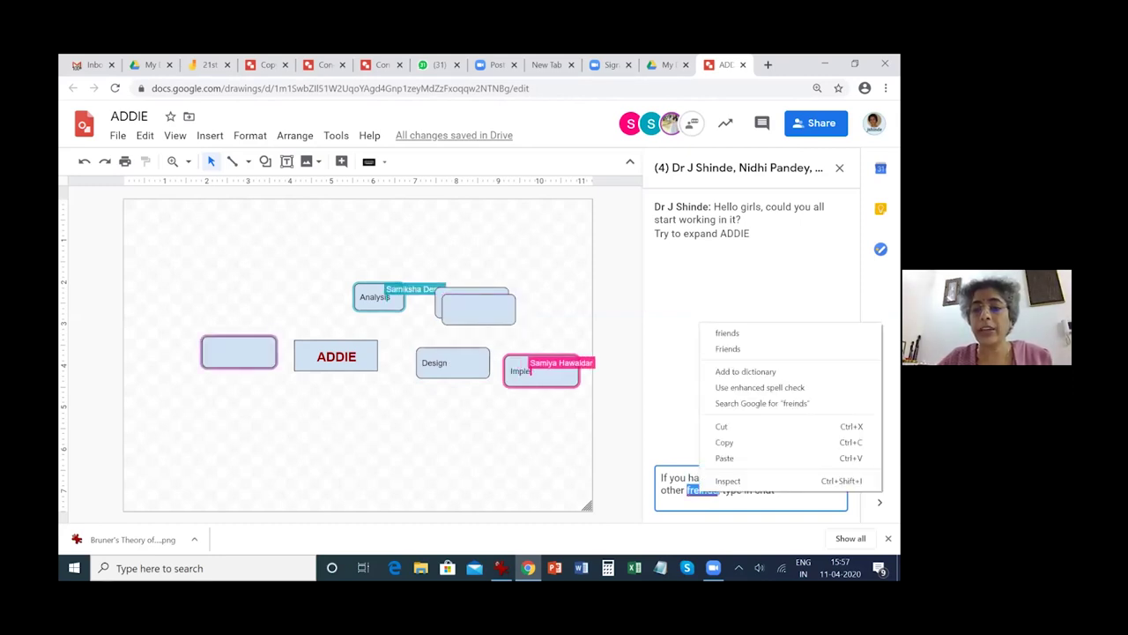
pyautogui.click(727, 332)
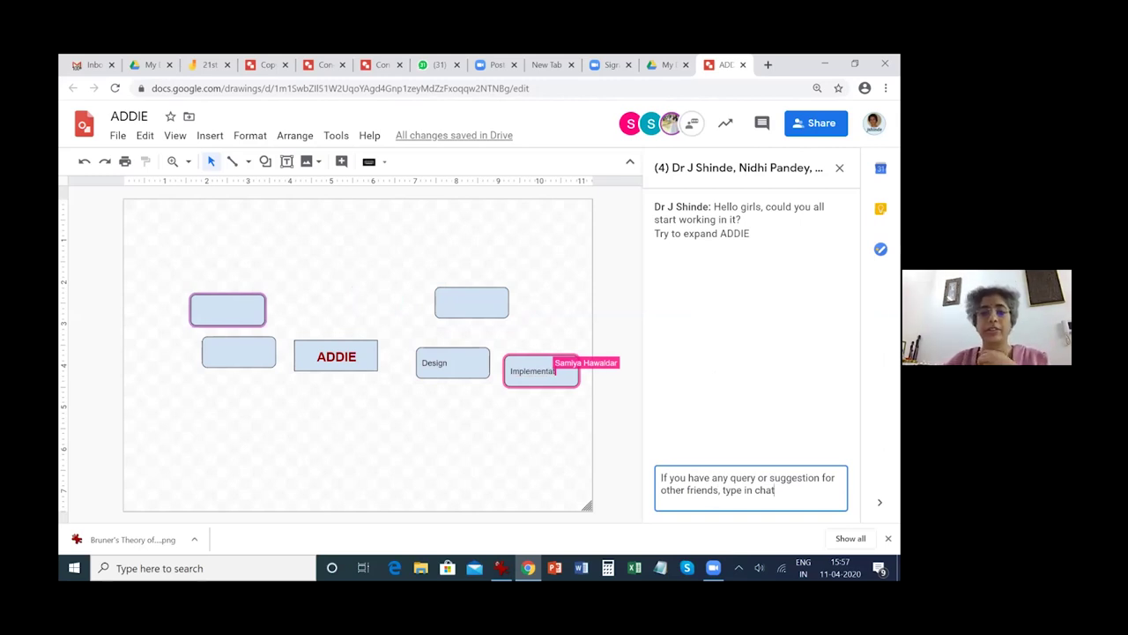
pyautogui.press('Return')
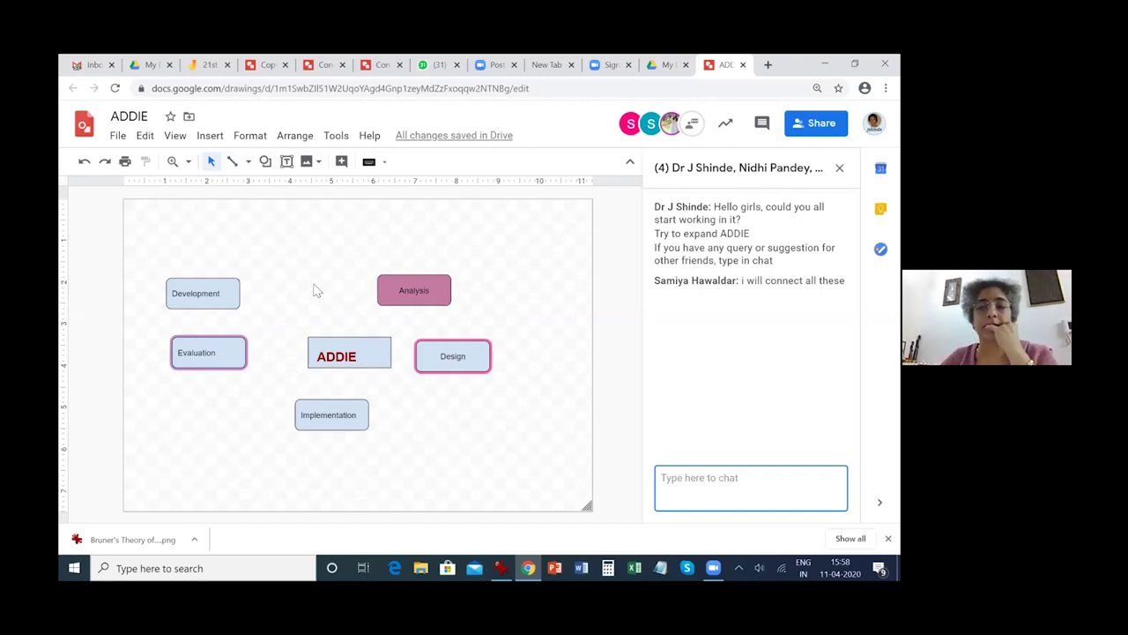
# Step: Draw a curved connector from just above the ADDIE rectangle to the bottom of the Analysis box
pyautogui.click(249, 164)
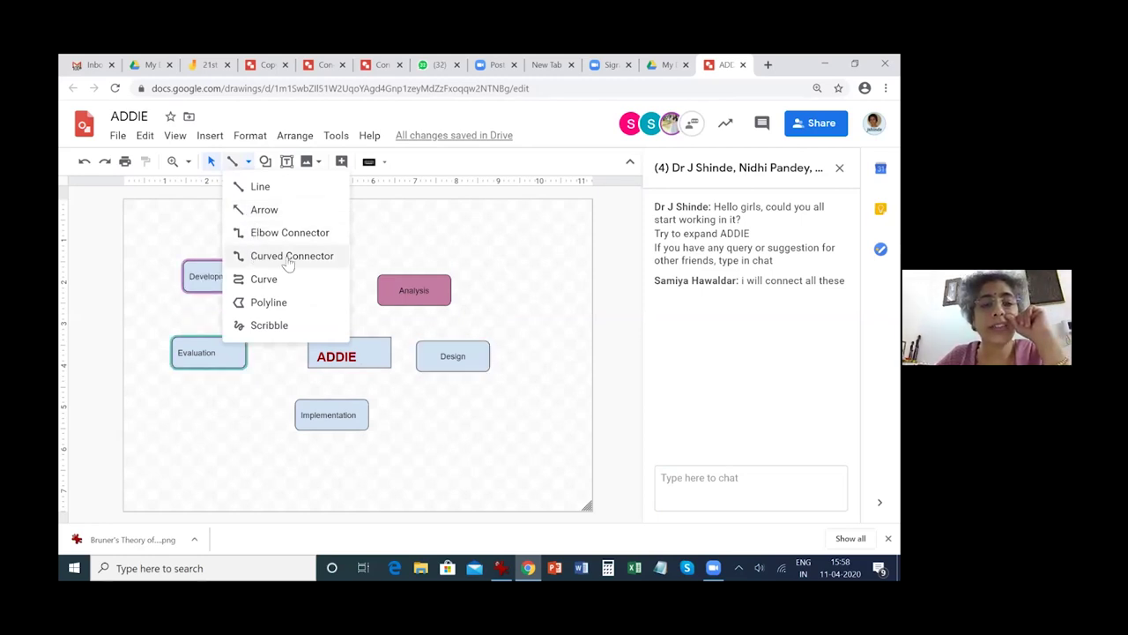
pyautogui.click(288, 260)
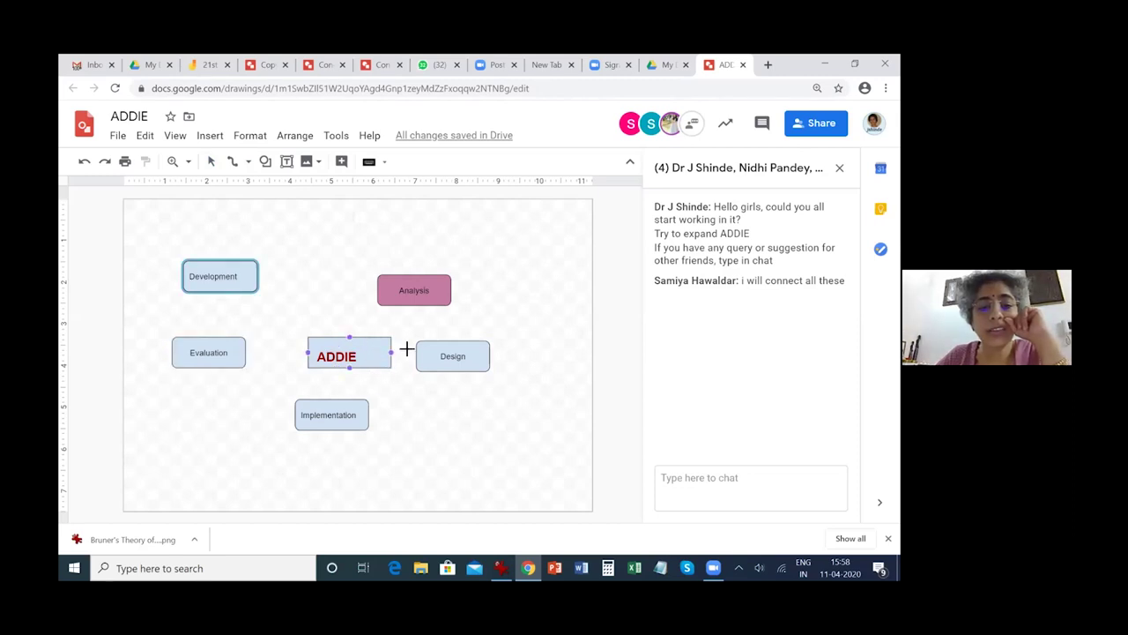
pyautogui.moveTo(365, 333)
pyautogui.mouseDown()
pyautogui.moveTo(376, 314)
pyautogui.moveTo(403, 317)
pyautogui.moveTo(414, 305)
pyautogui.mouseUp()
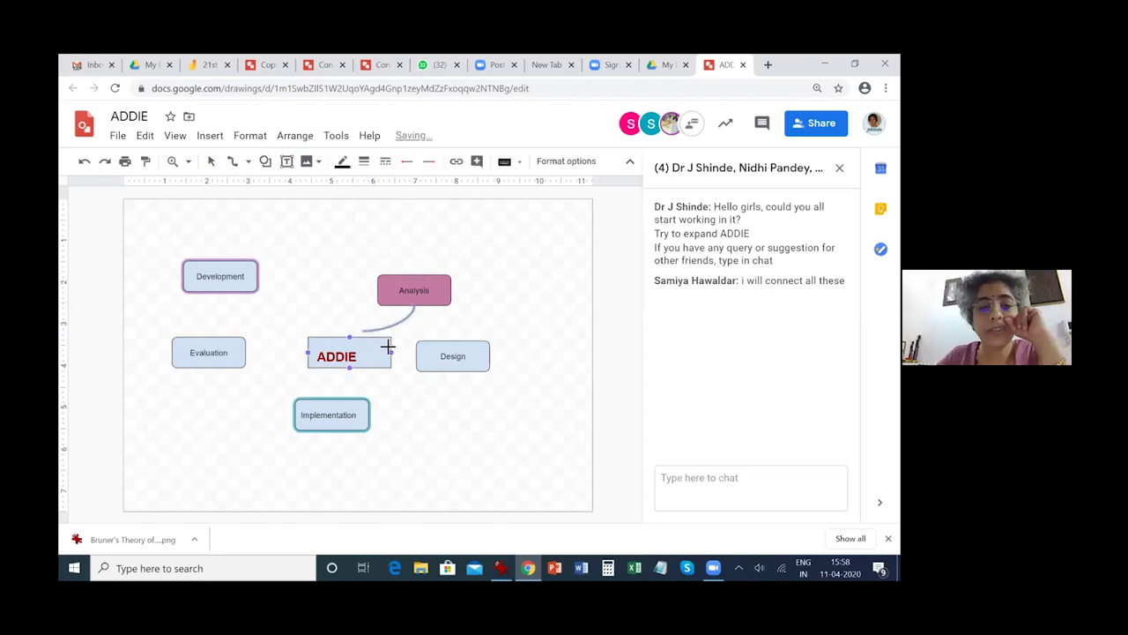
# Step: Attach the connector's loose end to the top of the ADDIE rectangle and centre the ADDIE text inside that rectangle
pyautogui.click(211, 161)
pyautogui.click(368, 333)
pyautogui.moveTo(368, 333); pyautogui.dragTo(361, 330)
pyautogui.click(349, 356)
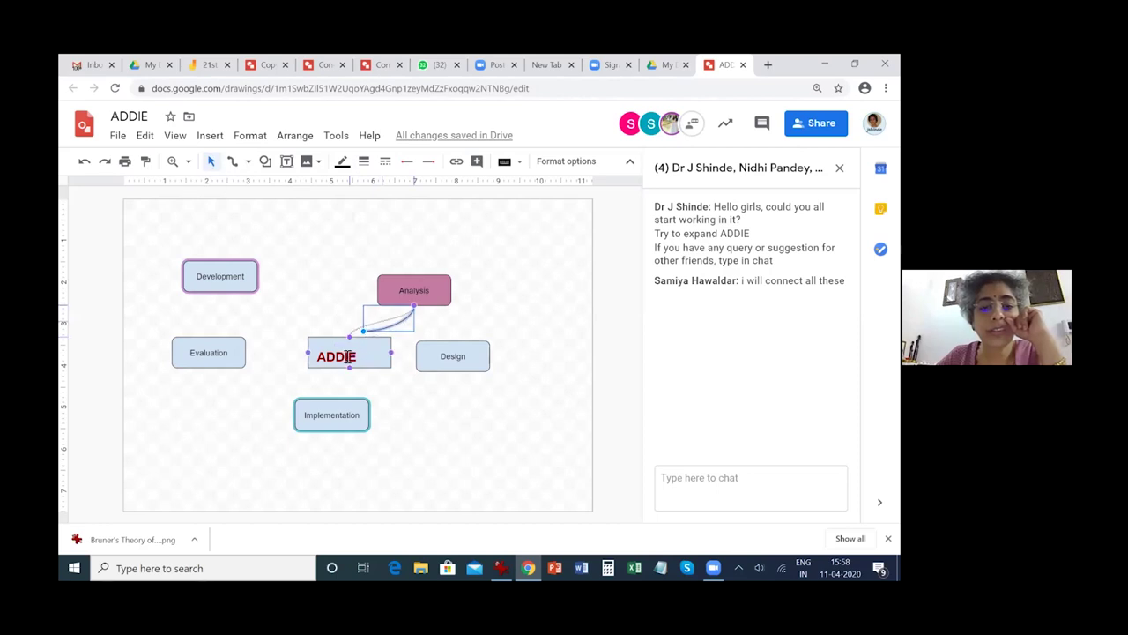
pyautogui.click(357, 354)
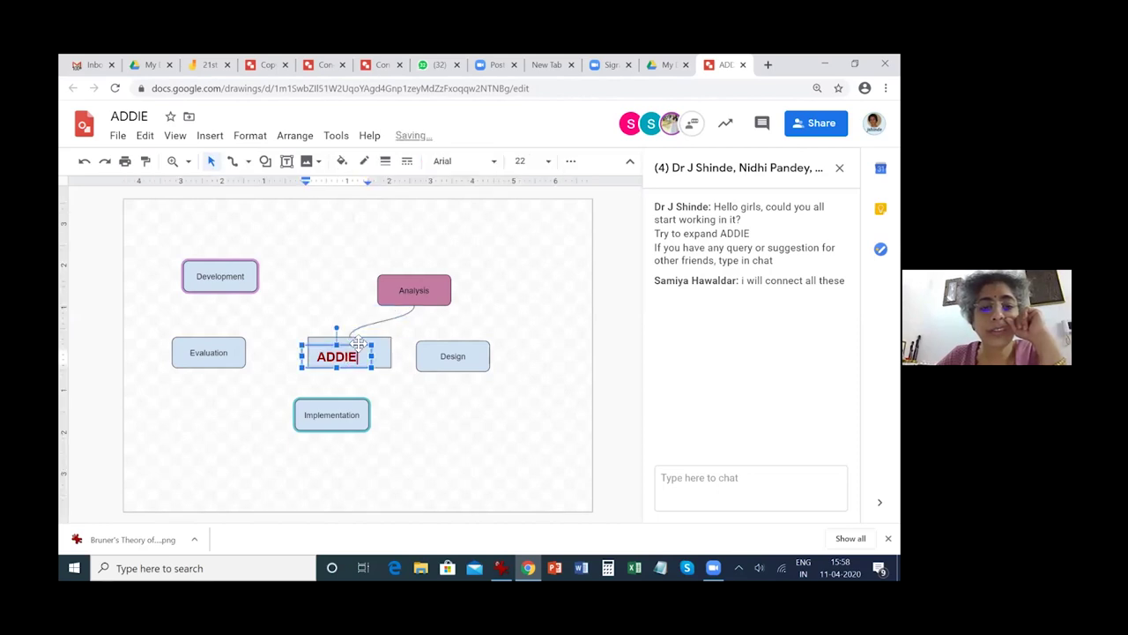
pyautogui.click(370, 340)
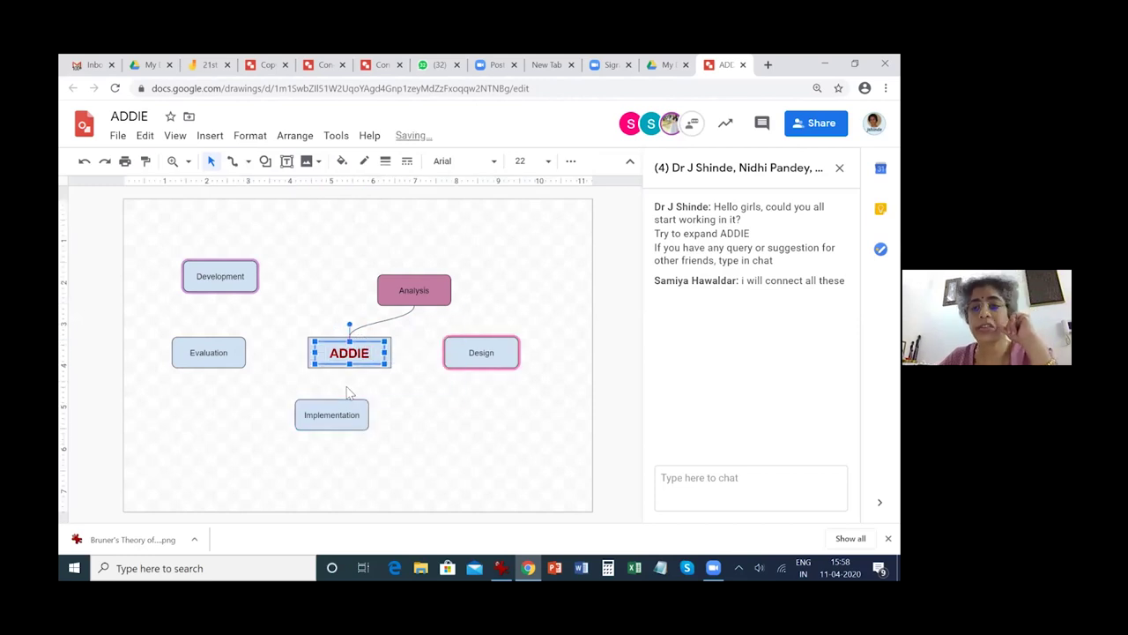
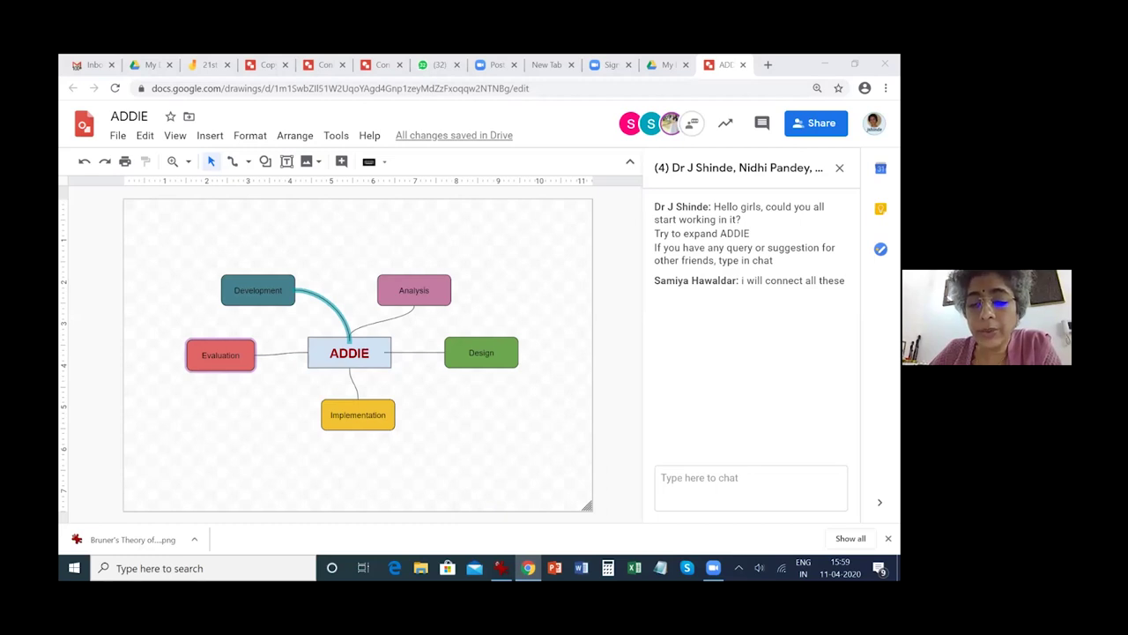
# Step: Switch to Google Drive and look through the options for creating a new Google Drawings file and the list of Google apps
pyautogui.moveTo(714, 568)
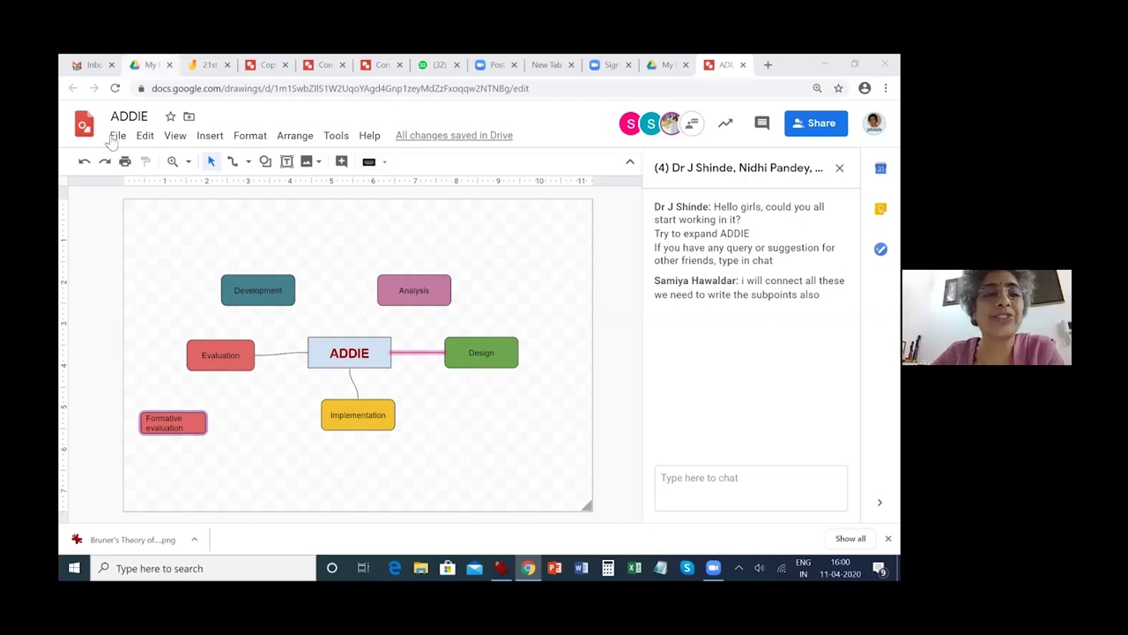
pyautogui.click(136, 69)
pyautogui.click(128, 188)
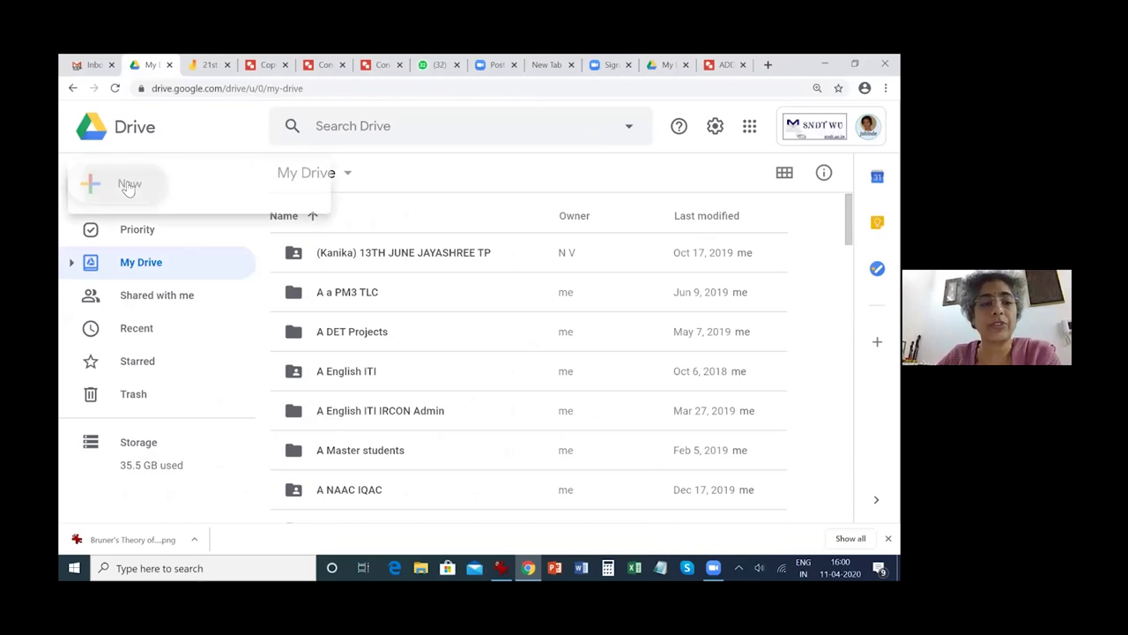
pyautogui.moveTo(178, 383)
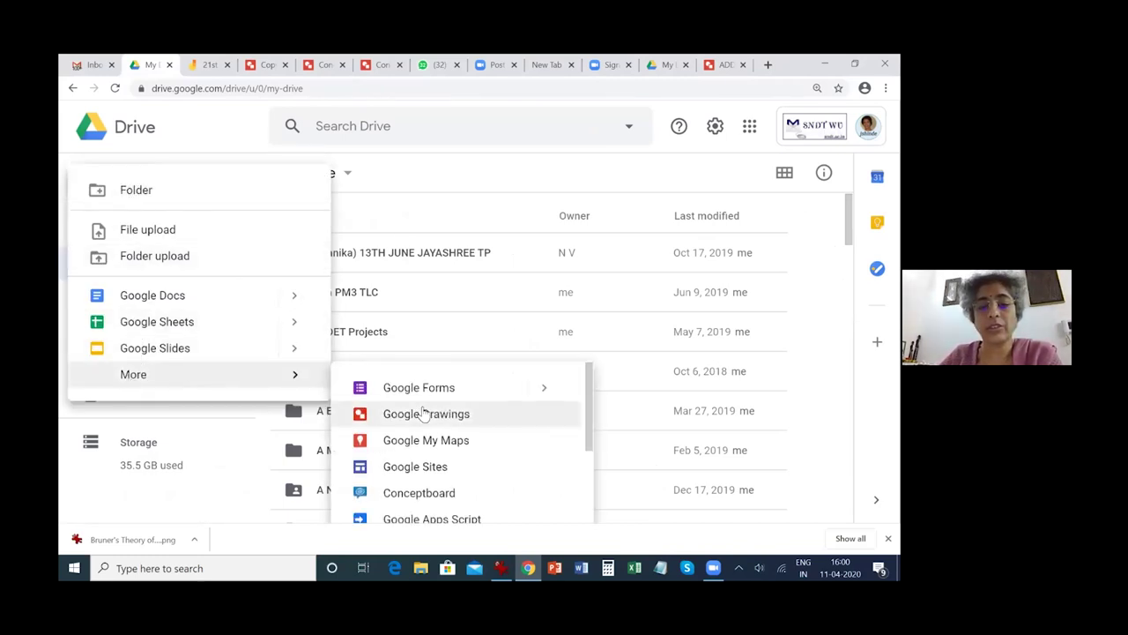
pyautogui.click(749, 126)
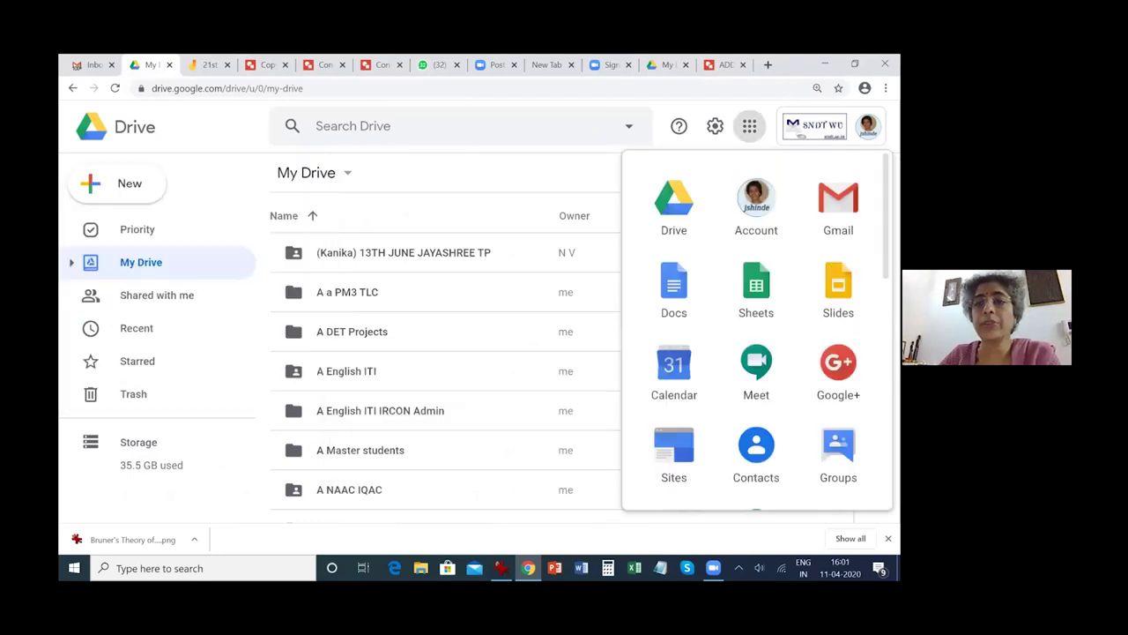
pyautogui.scroll(-5, 756, 264)
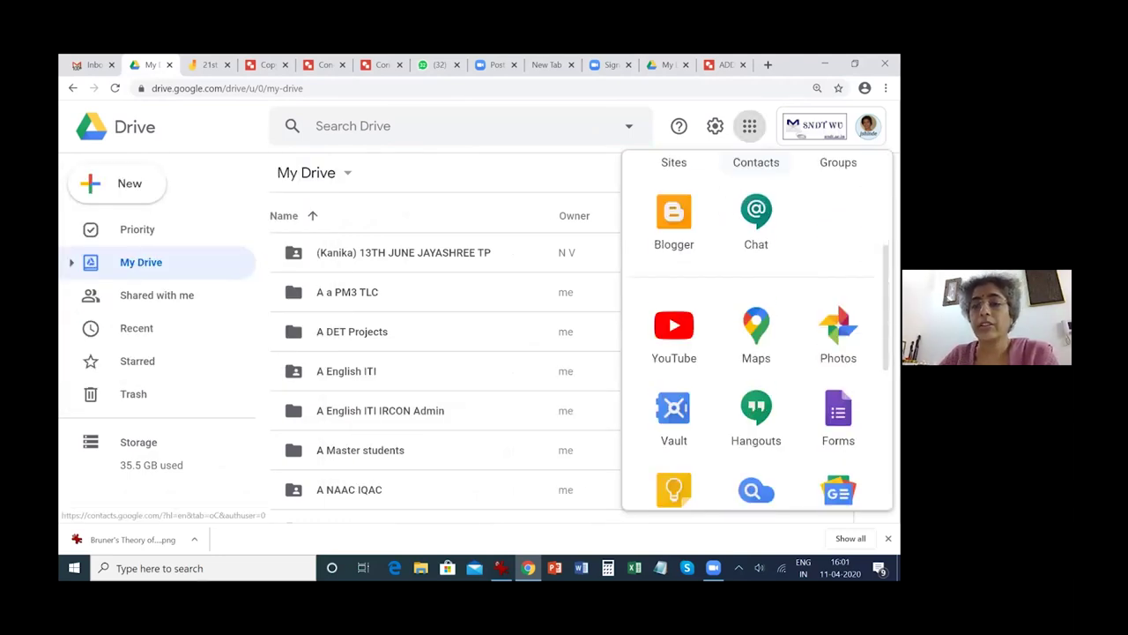
pyautogui.scroll(1, 757, 229)
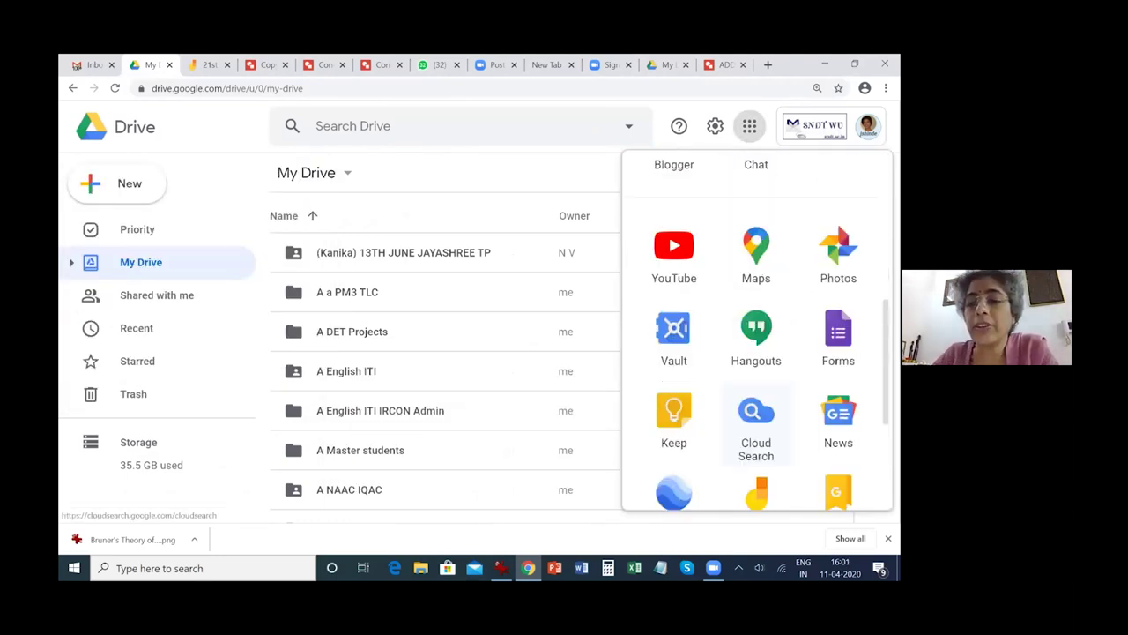
pyautogui.scroll(4, 756, 344)
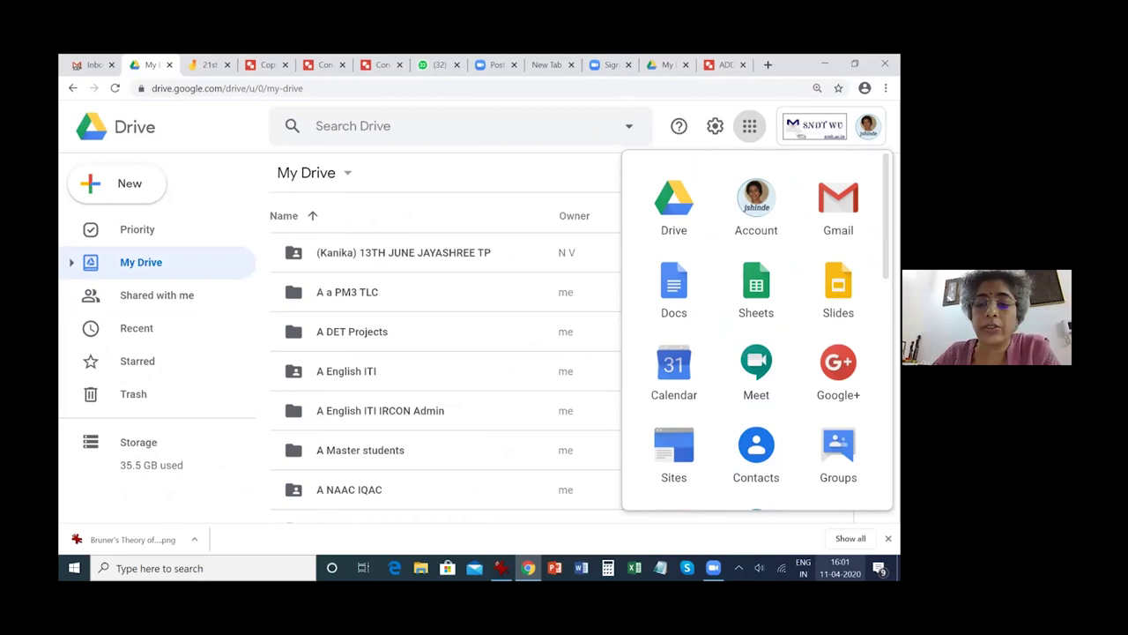
# Step: Review the example concept maps on Bruner's Theory of Instruction, Games, and Types and factors of Games
pyautogui.click(261, 65)
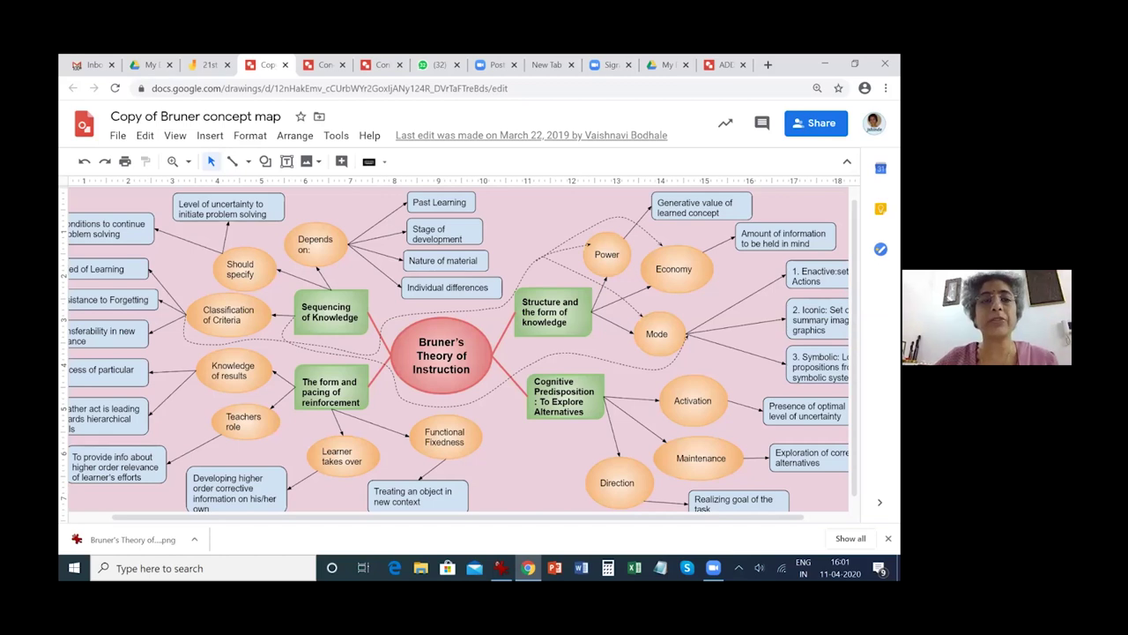
pyautogui.click(332, 67)
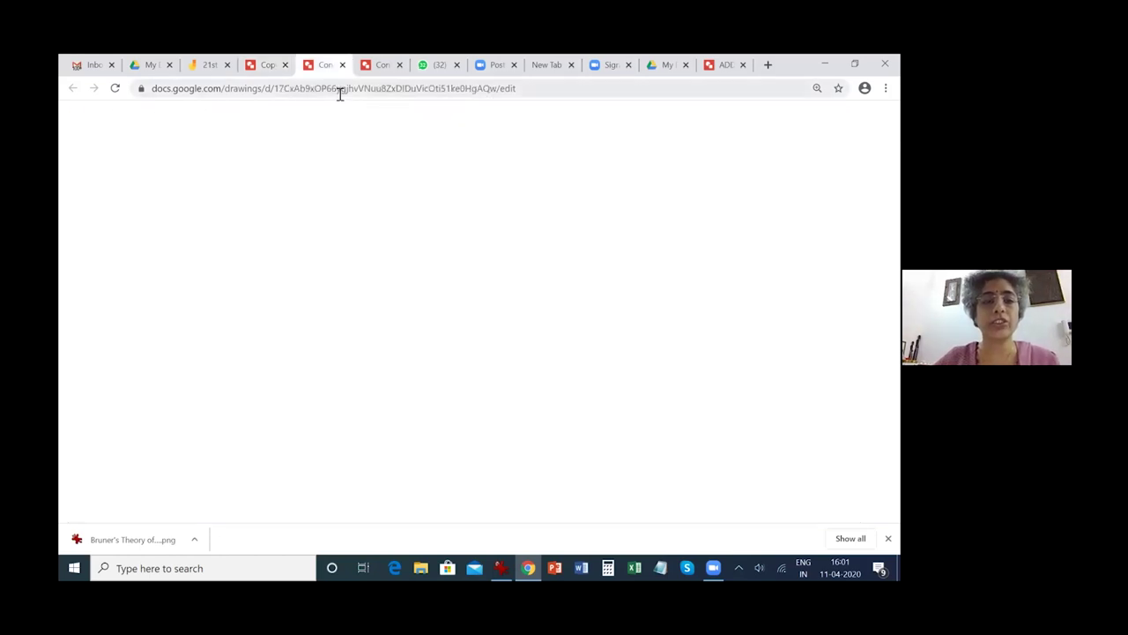
pyautogui.click(376, 67)
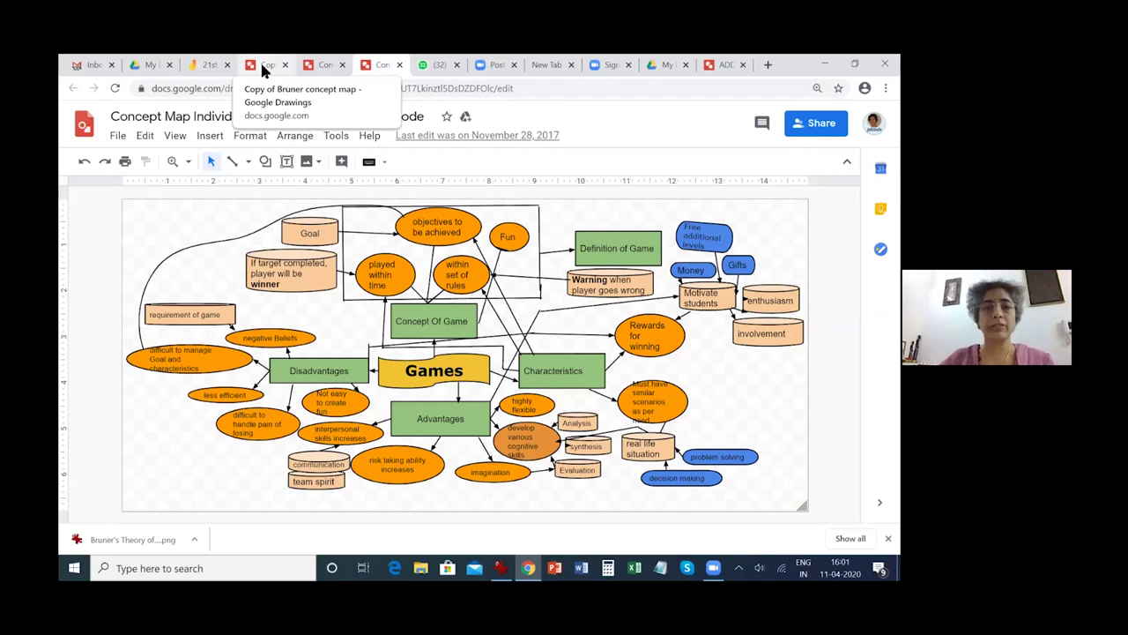
pyautogui.click(262, 68)
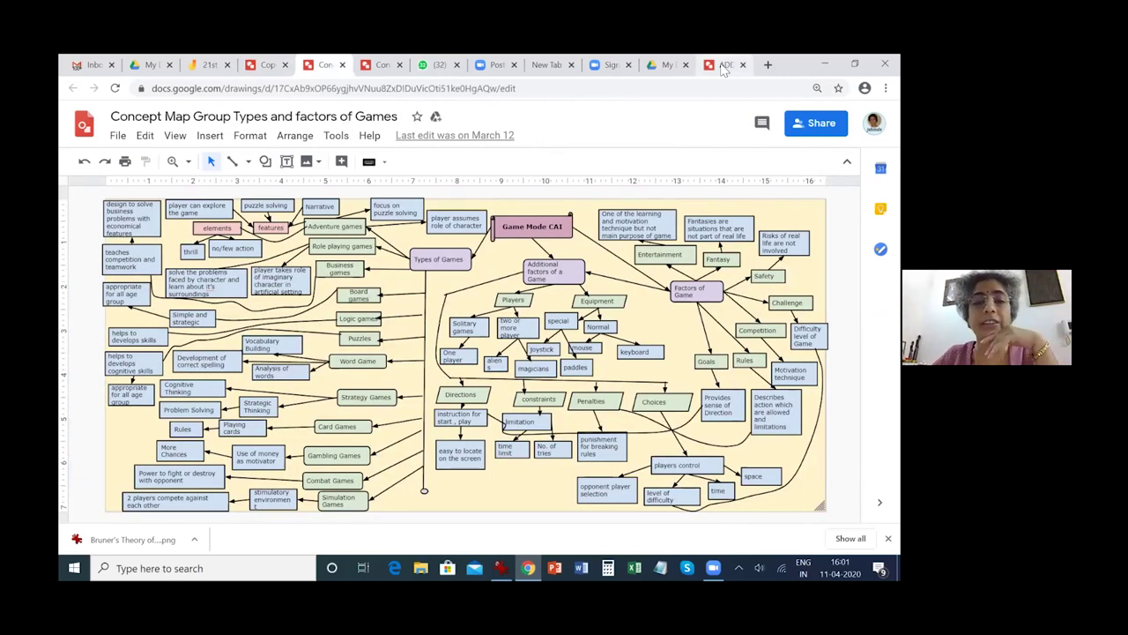
# Step: Return to the ADDIE drawing and create a shareable link for it
pyautogui.click(722, 65)
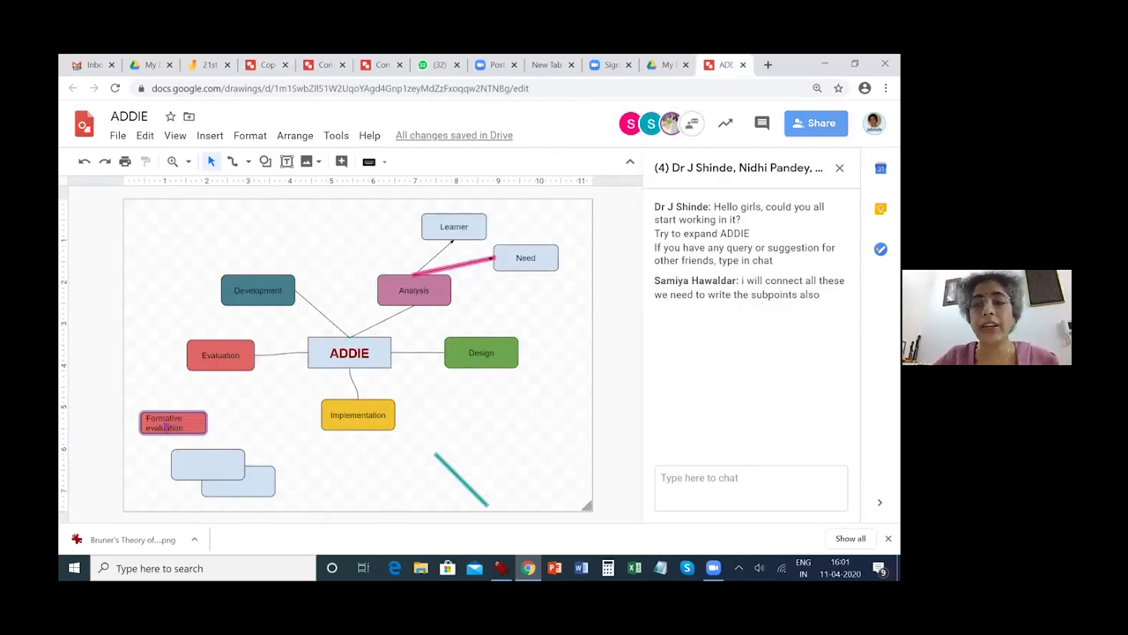
pyautogui.click(820, 124)
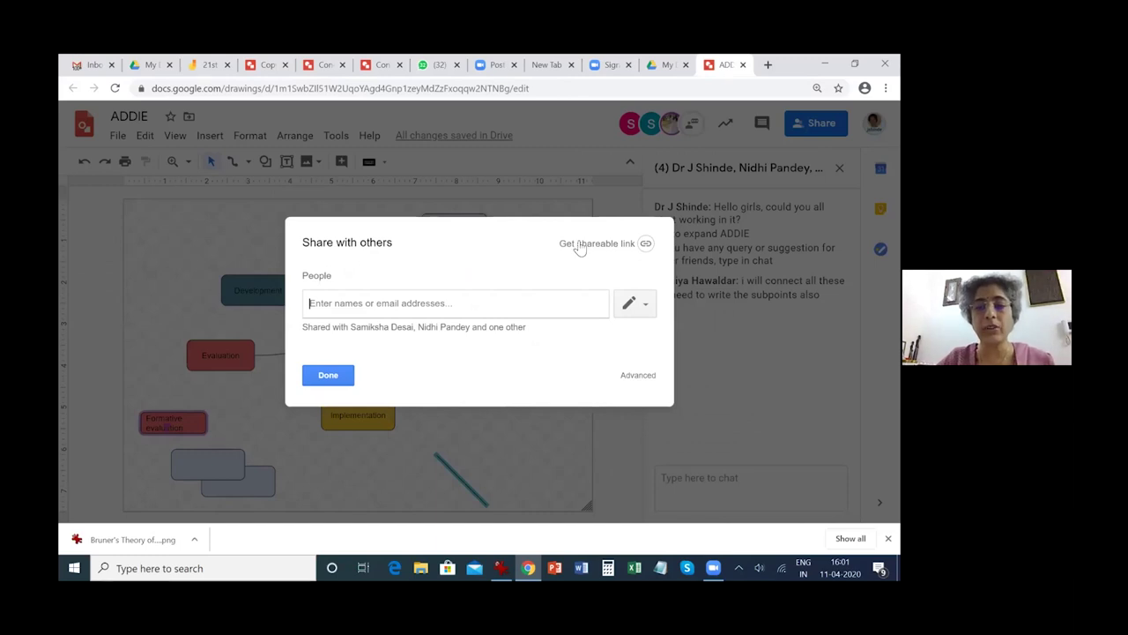
pyautogui.click(646, 245)
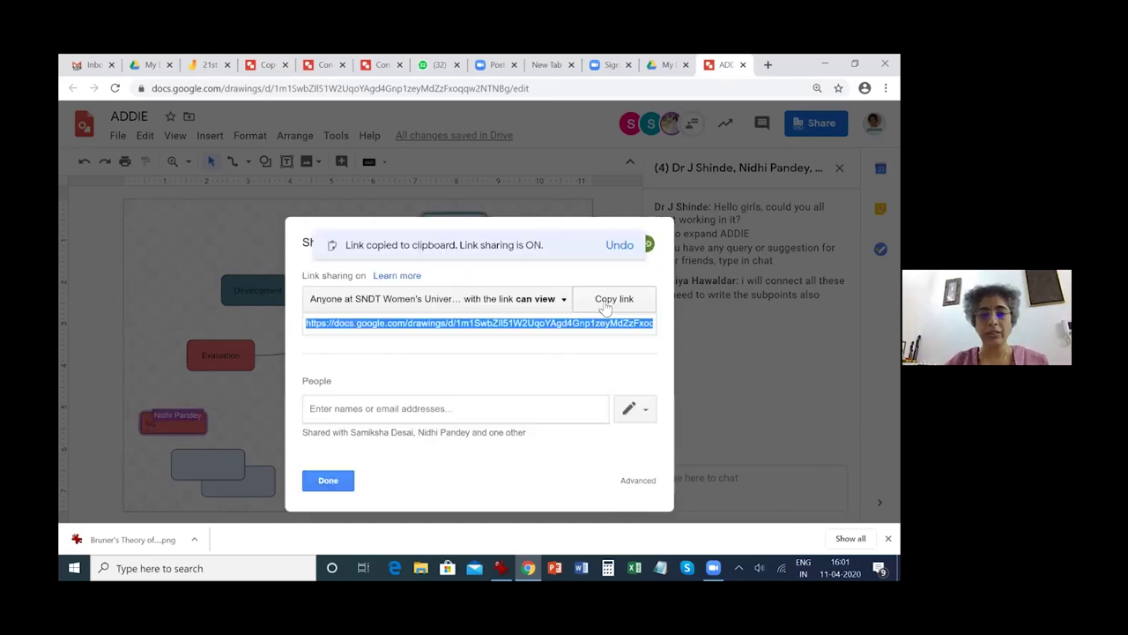
# Step: Set link sharing of the ADDIE drawing to "Anyone with the link" with "Can edit" access, save it, and finish sharing
pyautogui.click(566, 301)
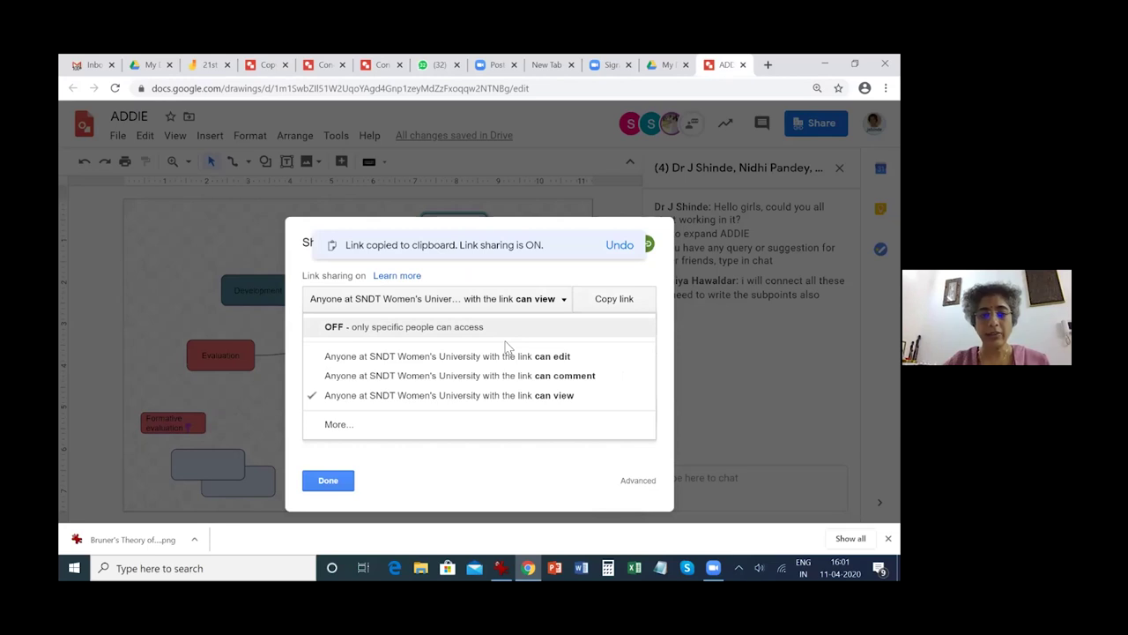
pyautogui.click(569, 298)
pyautogui.click(423, 298)
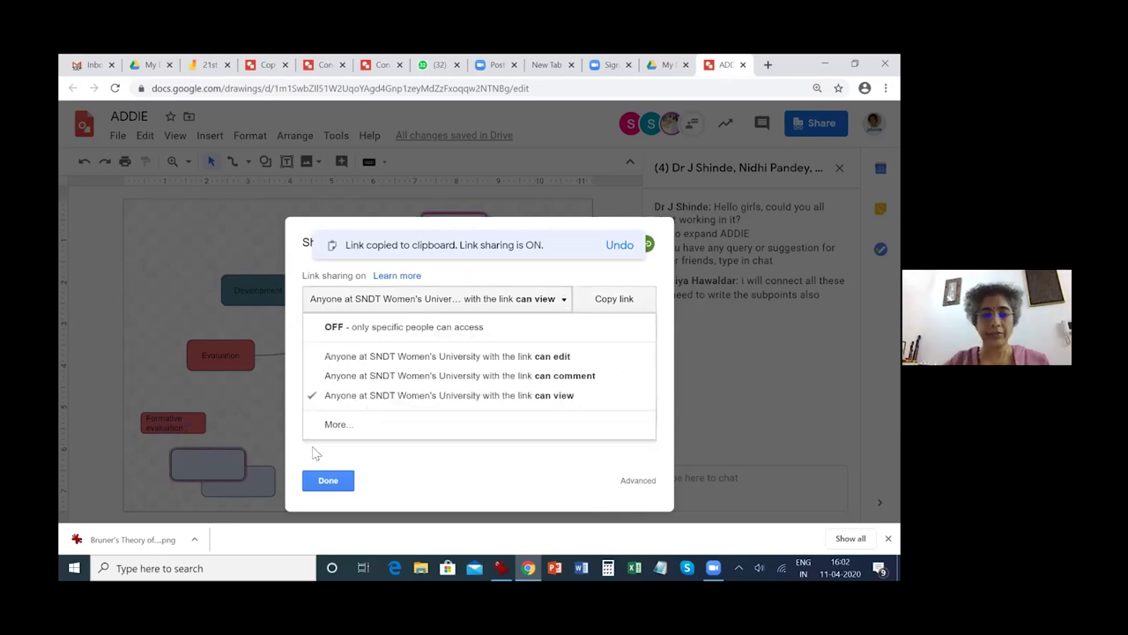
pyautogui.click(338, 424)
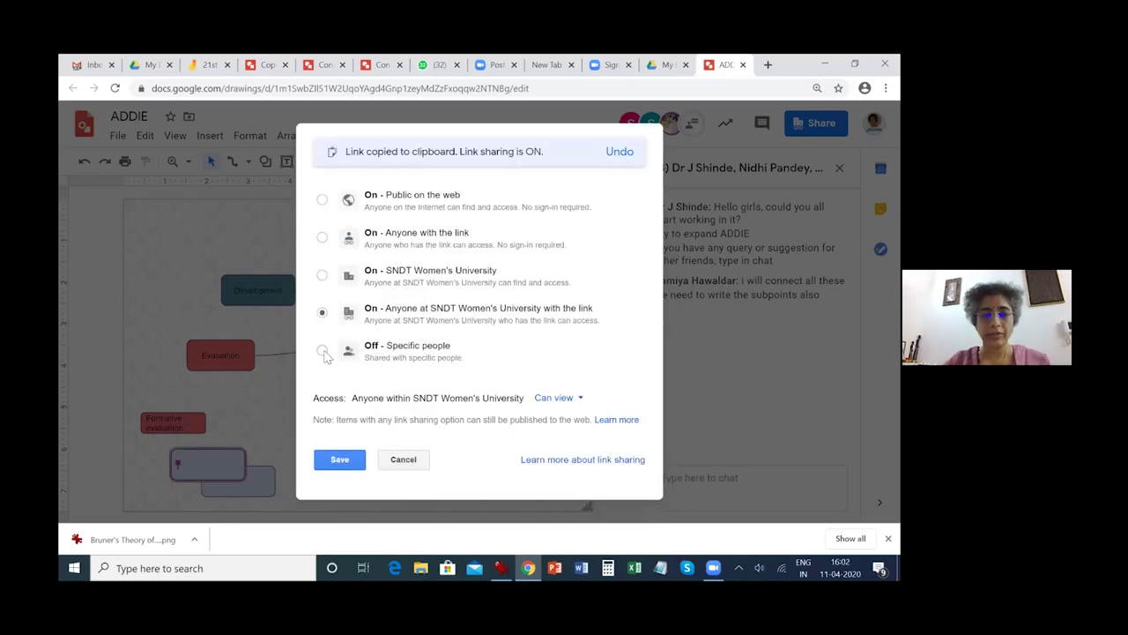
pyautogui.click(555, 397)
pyautogui.click(568, 424)
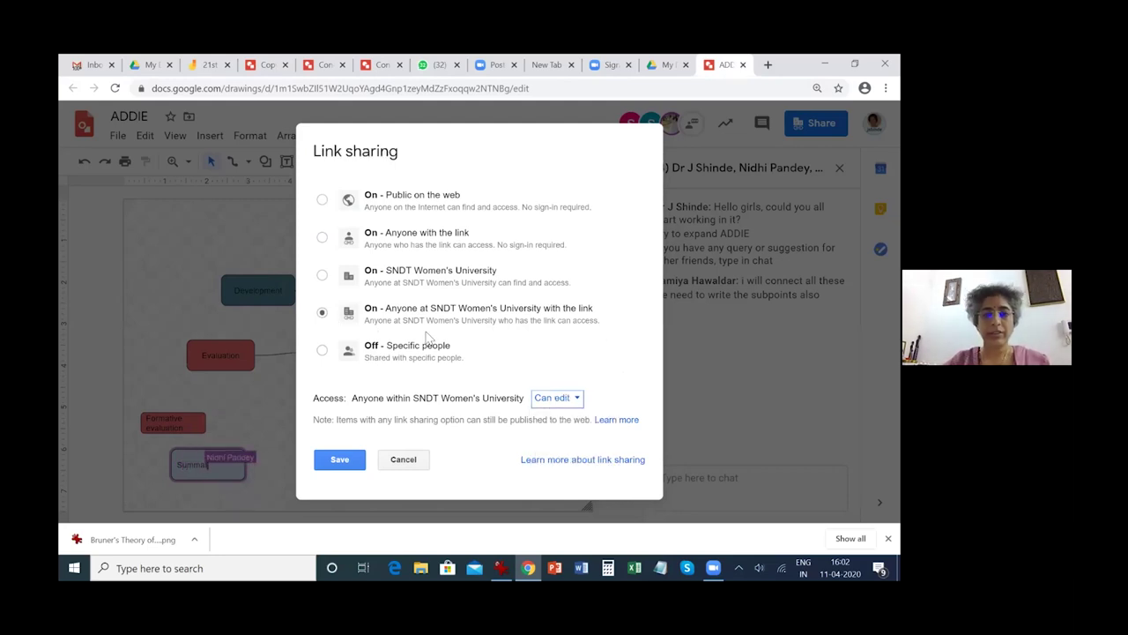
pyautogui.click(401, 238)
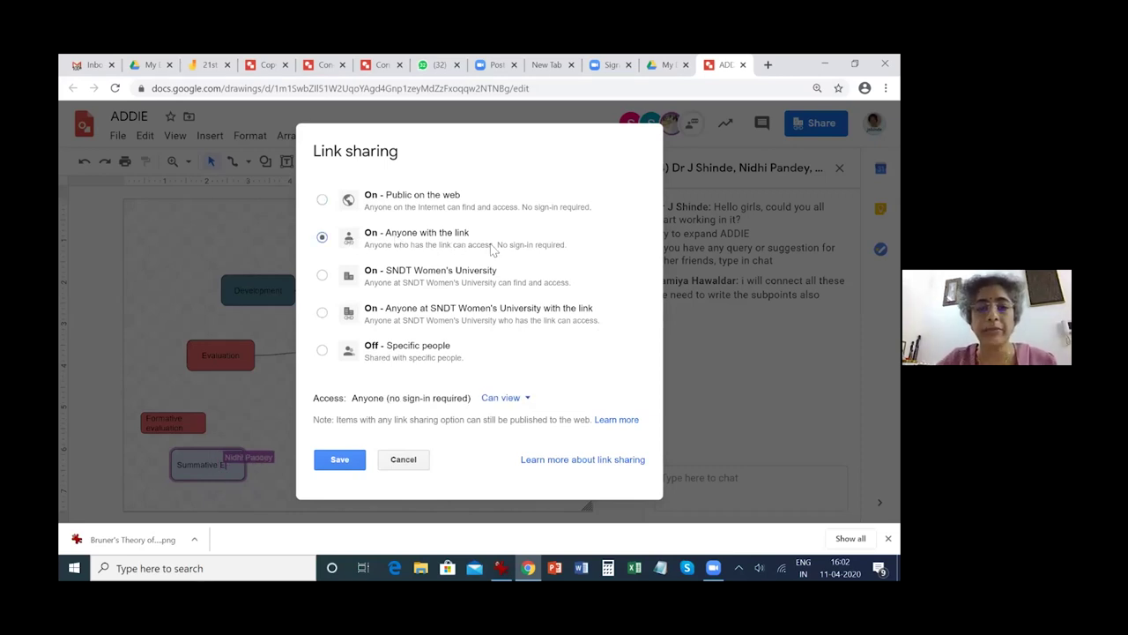
pyautogui.click(510, 398)
pyautogui.click(512, 421)
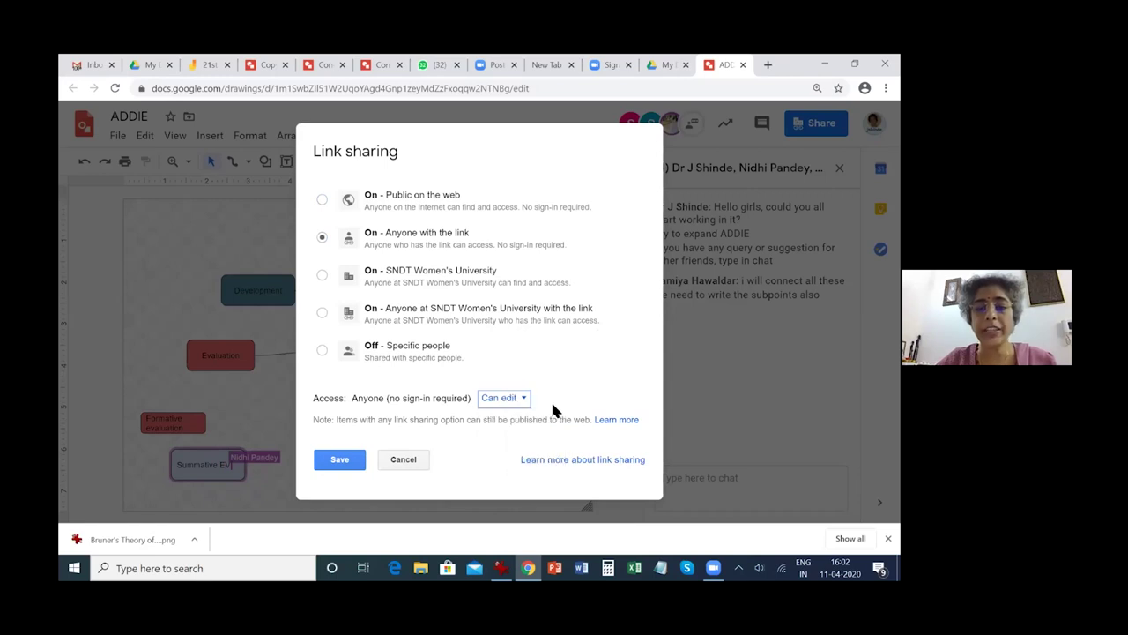
pyautogui.click(340, 459)
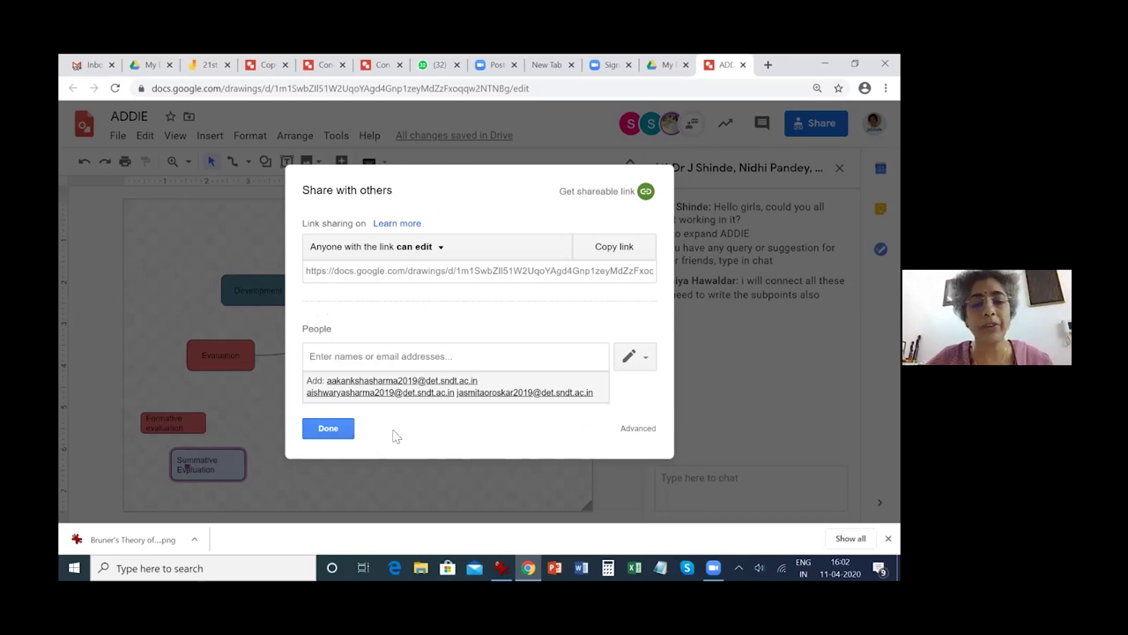
pyautogui.click(337, 431)
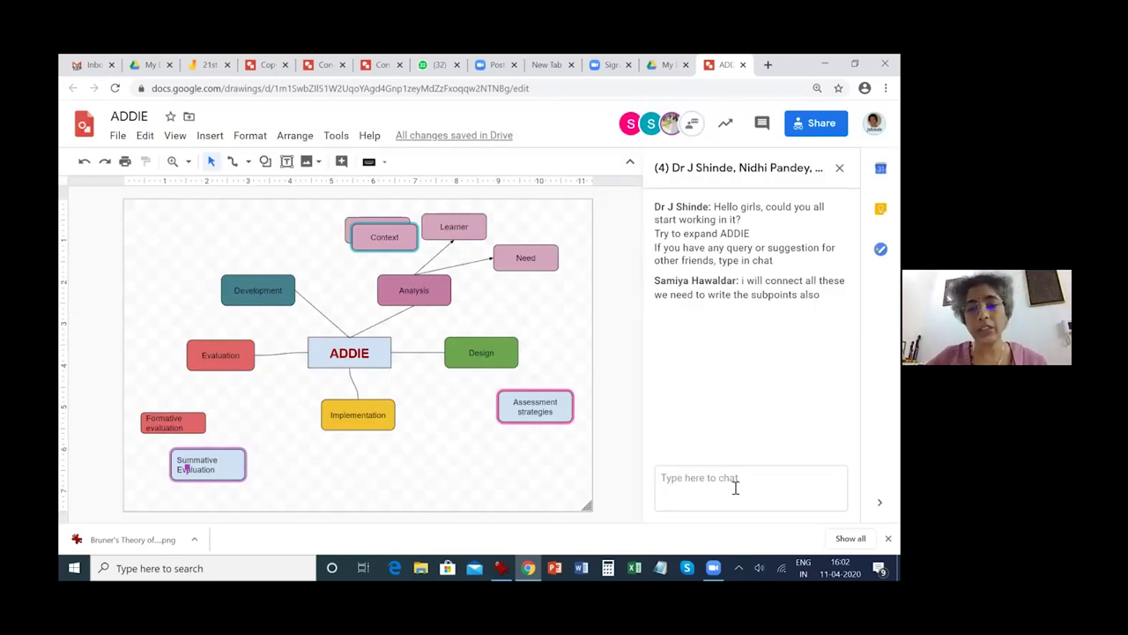
pyautogui.click(735, 481)
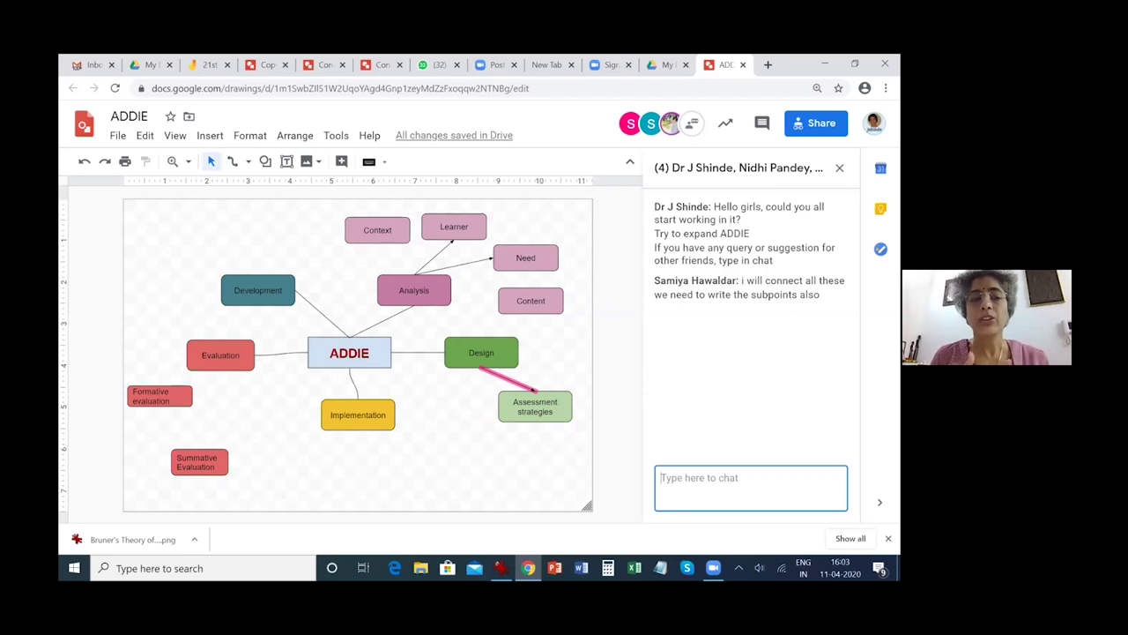
# Step: Start making a copy of the drawing in My Drive named "ADDIE Group 2", and dismiss the copy dialog
pyautogui.click(118, 136)
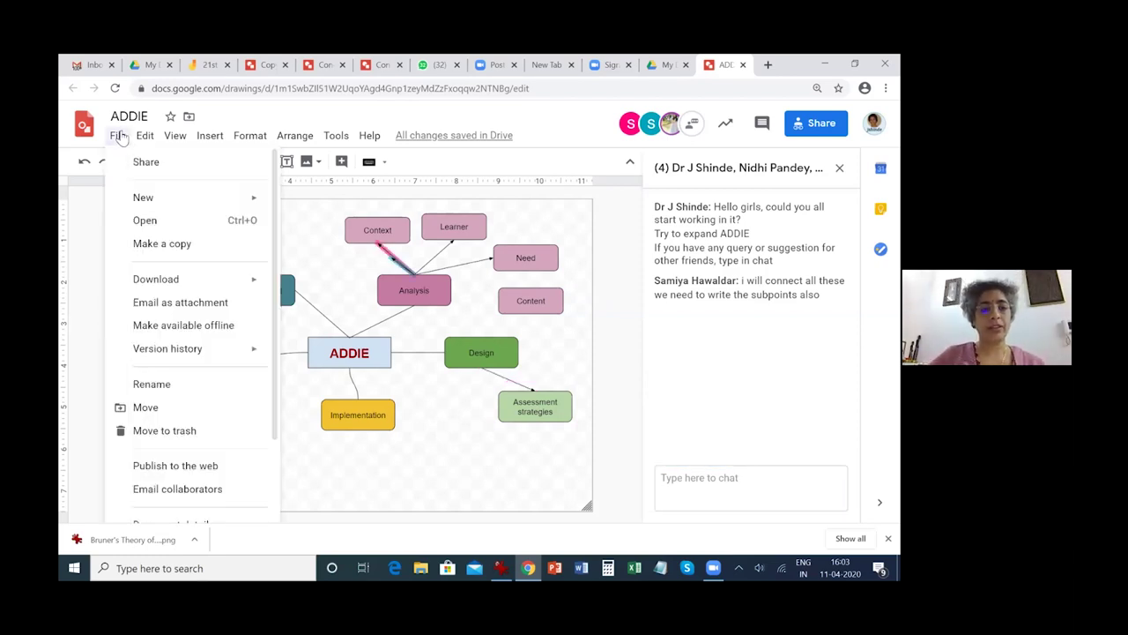
pyautogui.click(136, 248)
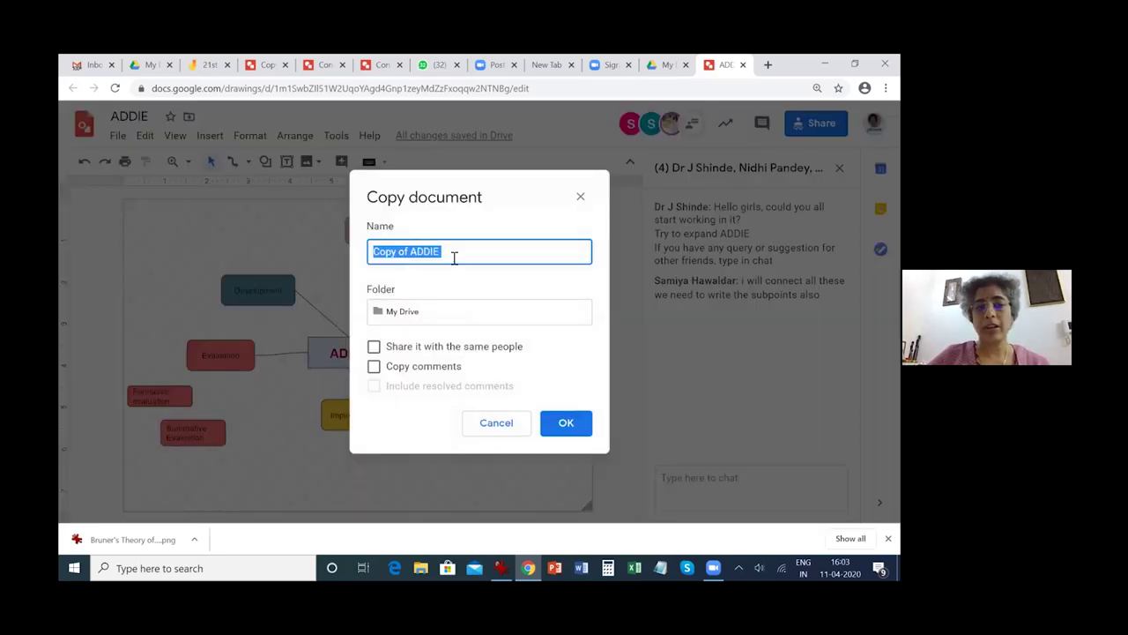
pyautogui.press('End')
pyautogui.press('Home')
pyautogui.hotkey('ctrl', 'shift', 'Right')
pyautogui.hotkey('ctrl', 'shift', 'Right')
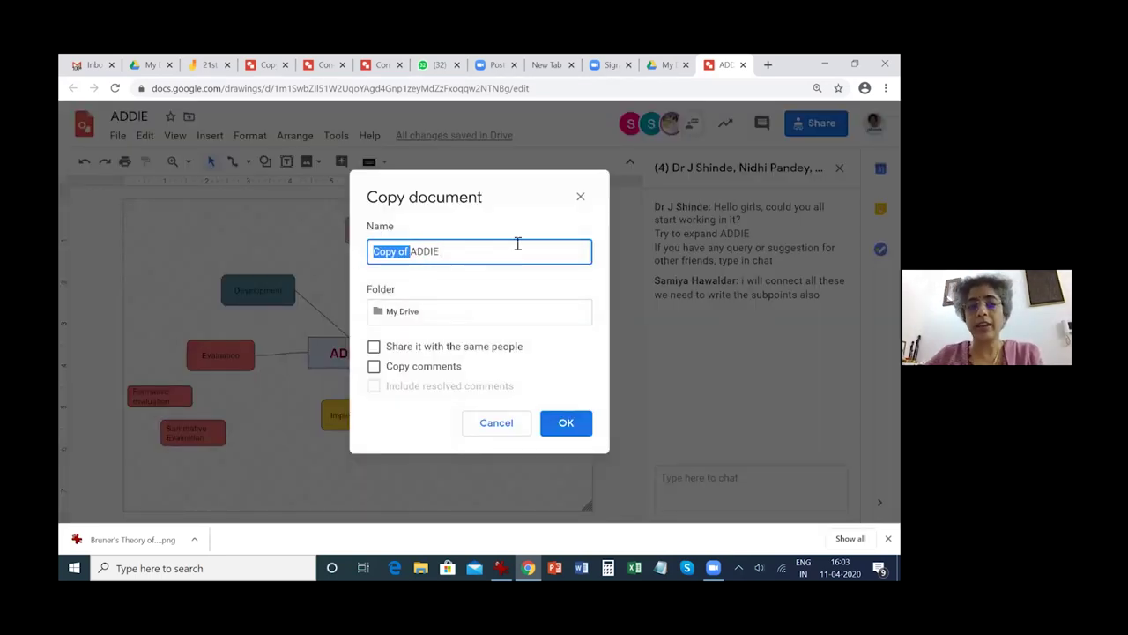
pyautogui.press('BackSpace')
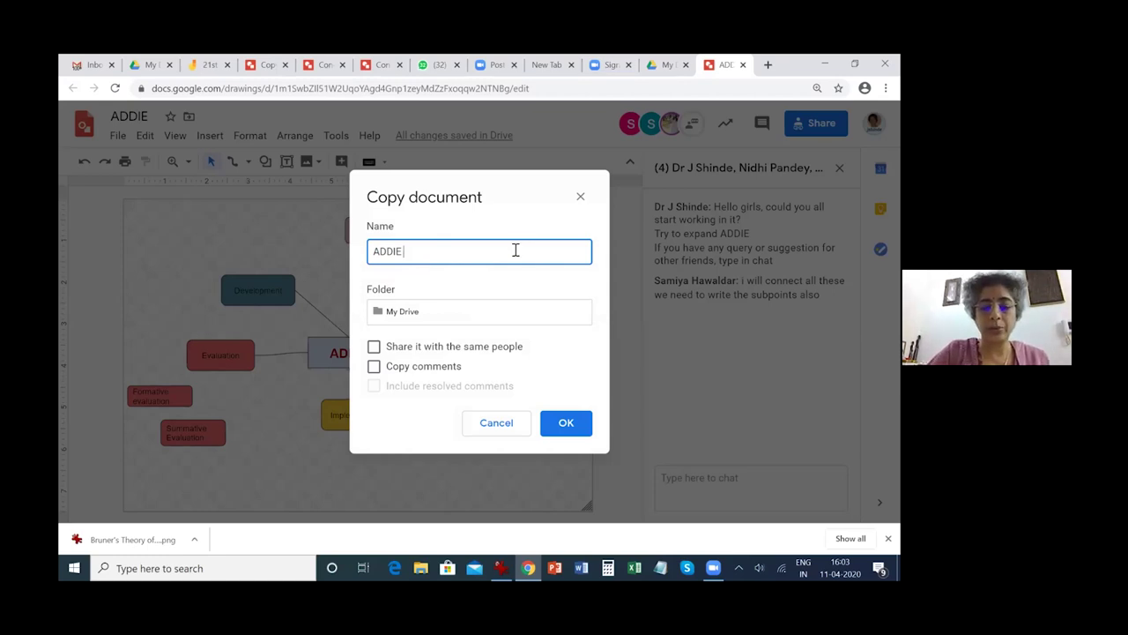
pyautogui.write('Group 2')
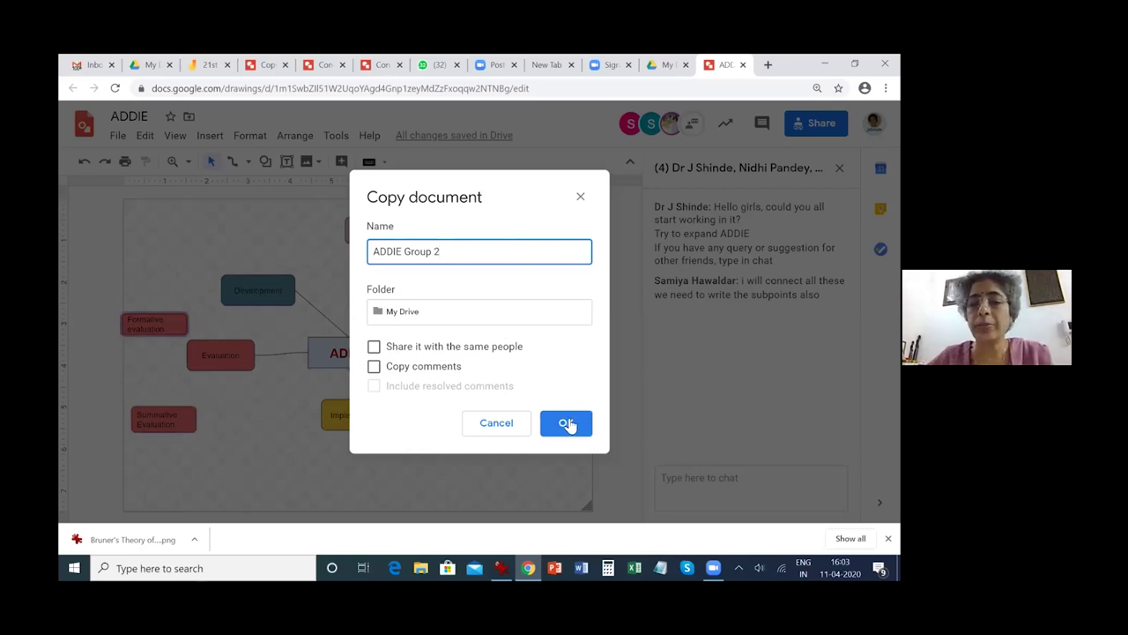
pyautogui.click(568, 425)
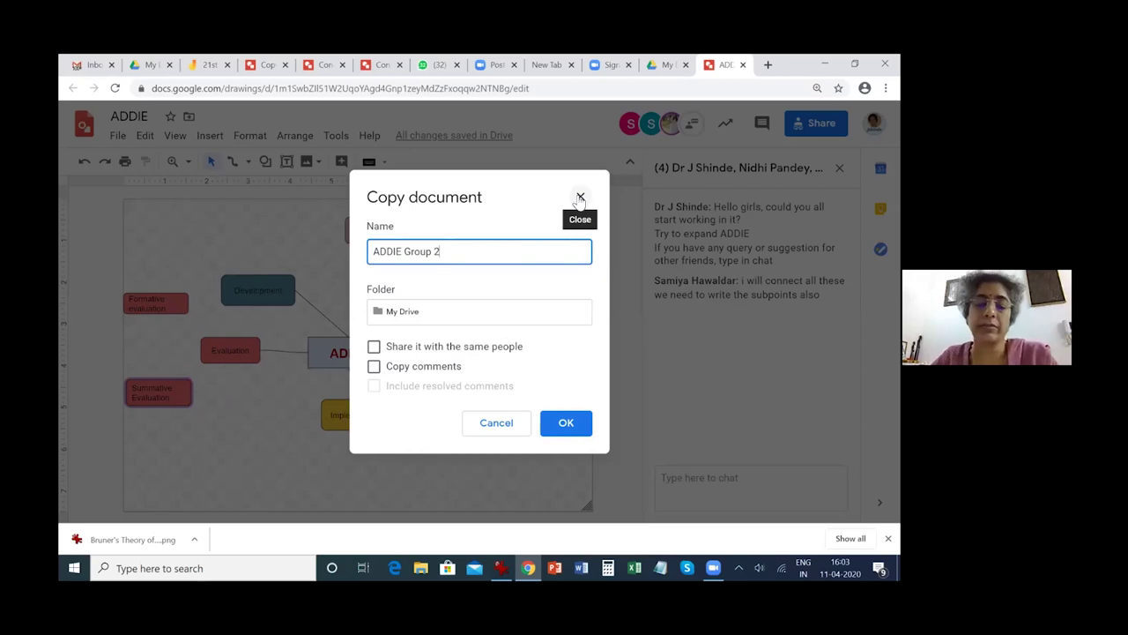
pyautogui.press('Escape')
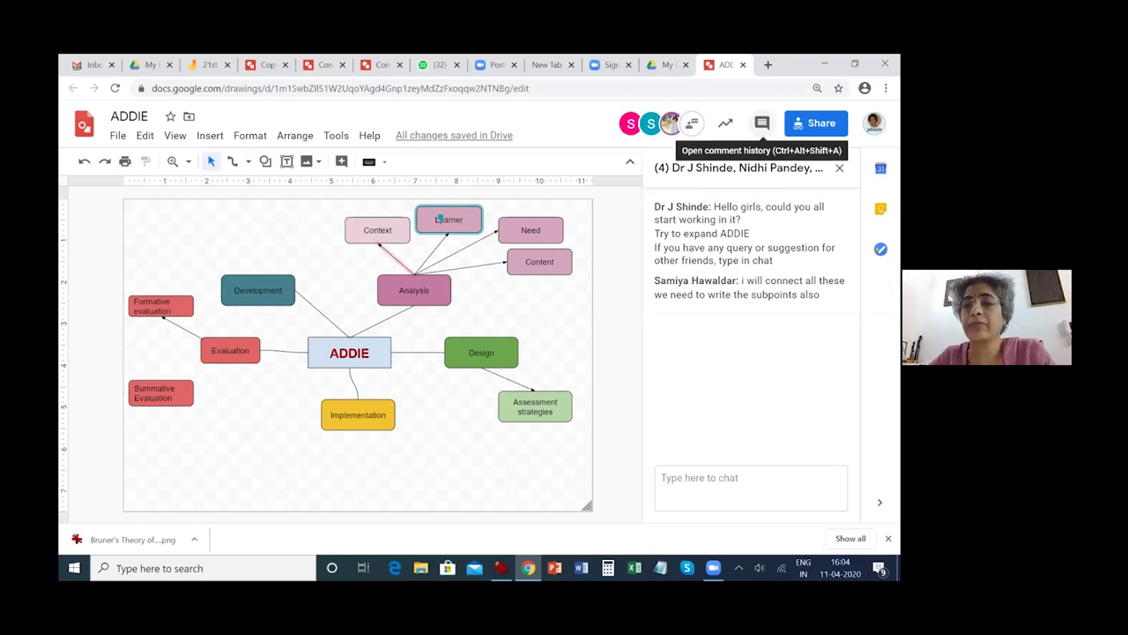
# Step: Restore the browser window to a smaller size, extend the drawing canvas slightly downward, and widen the window
pyautogui.click(854, 63)
pyautogui.moveTo(756, 205)
pyautogui.mouseDown()
pyautogui.moveTo(690, 205)
pyautogui.moveTo(734, 205)
pyautogui.mouseUp()
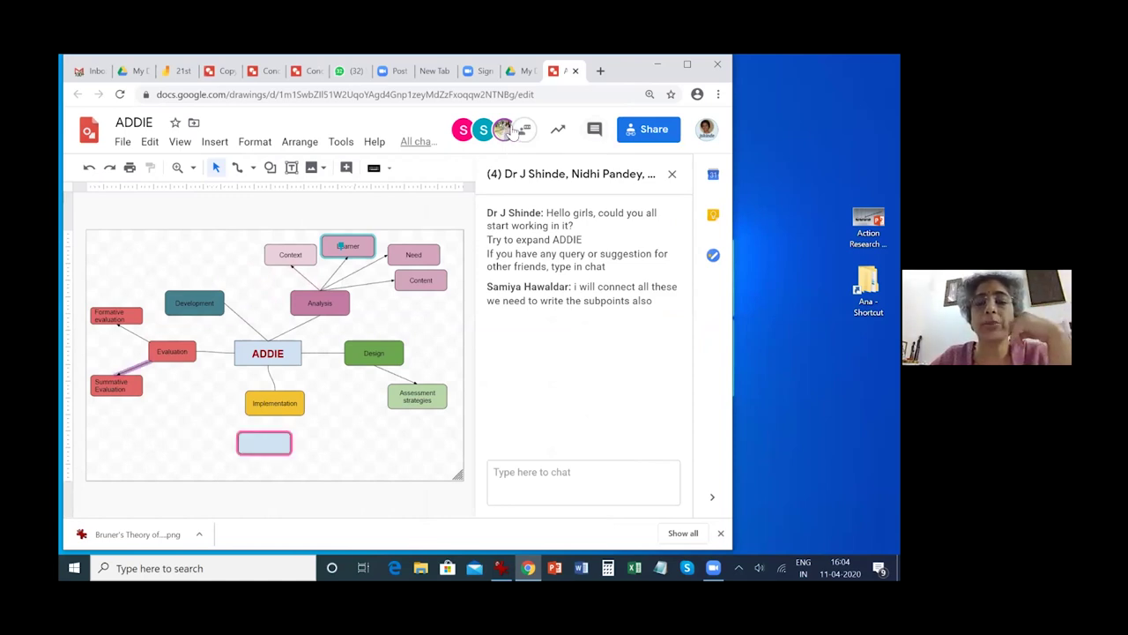
pyautogui.moveTo(510, 130)
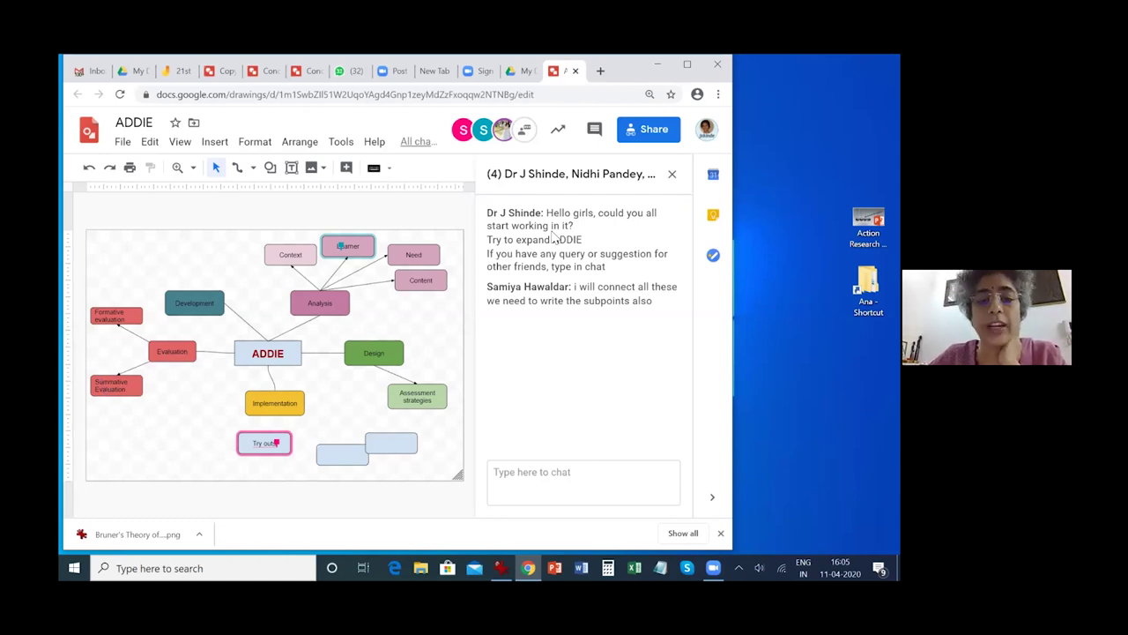
pyautogui.moveTo(457, 476); pyautogui.dragTo(468, 496)
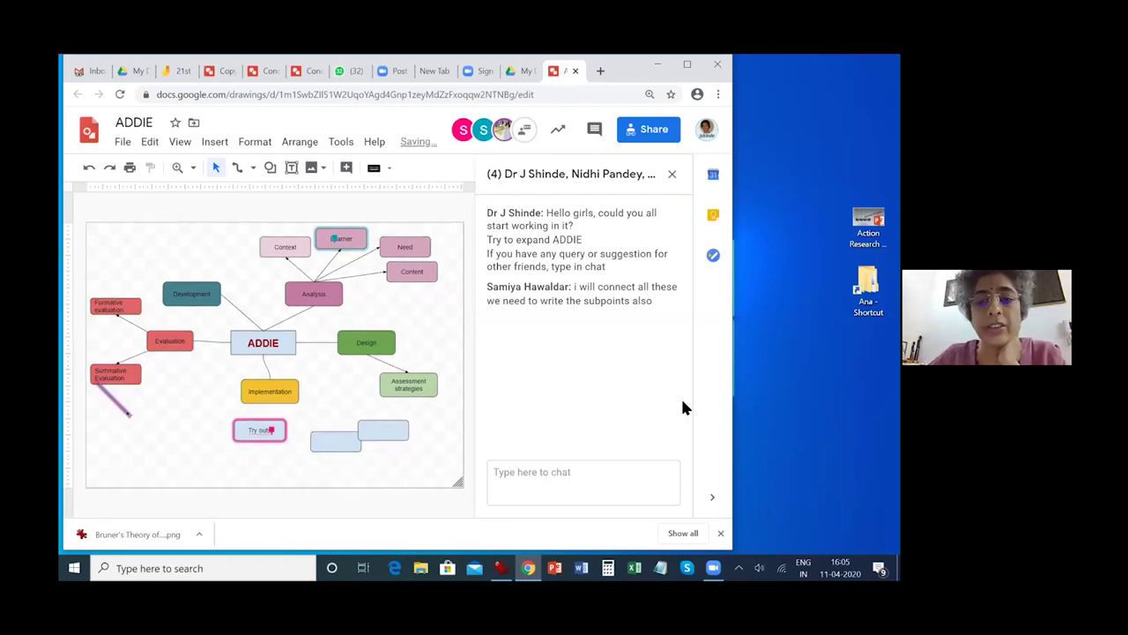
pyautogui.moveTo(737, 317); pyautogui.dragTo(840, 316)
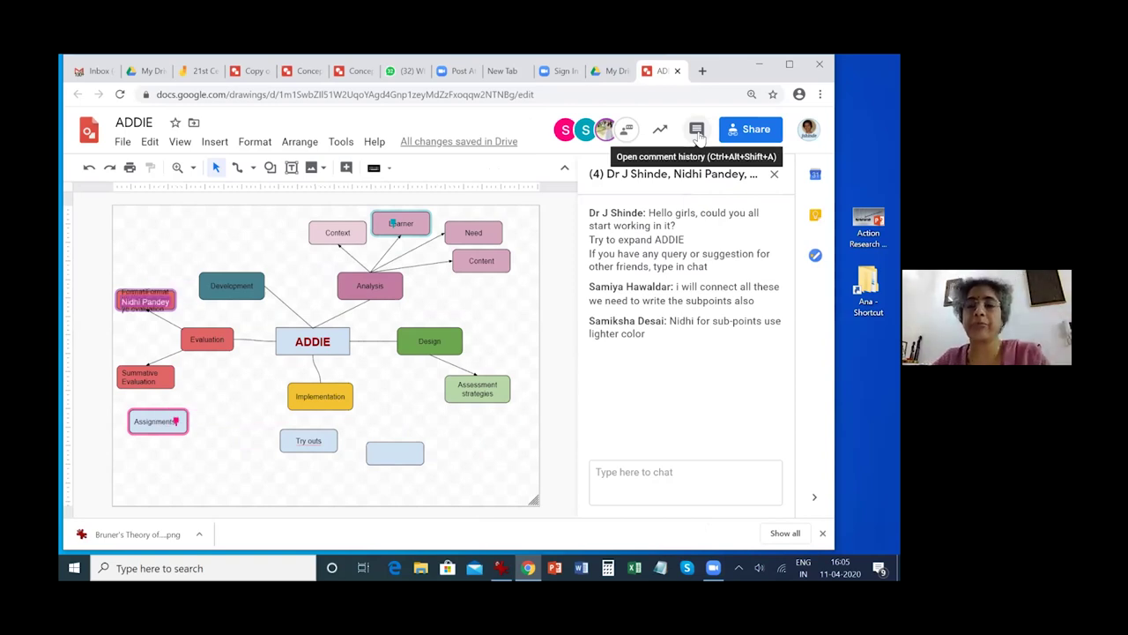
# Step: Open the comment history, start a new comment on the ADDIE drawing, and cancel it
pyautogui.click(696, 133)
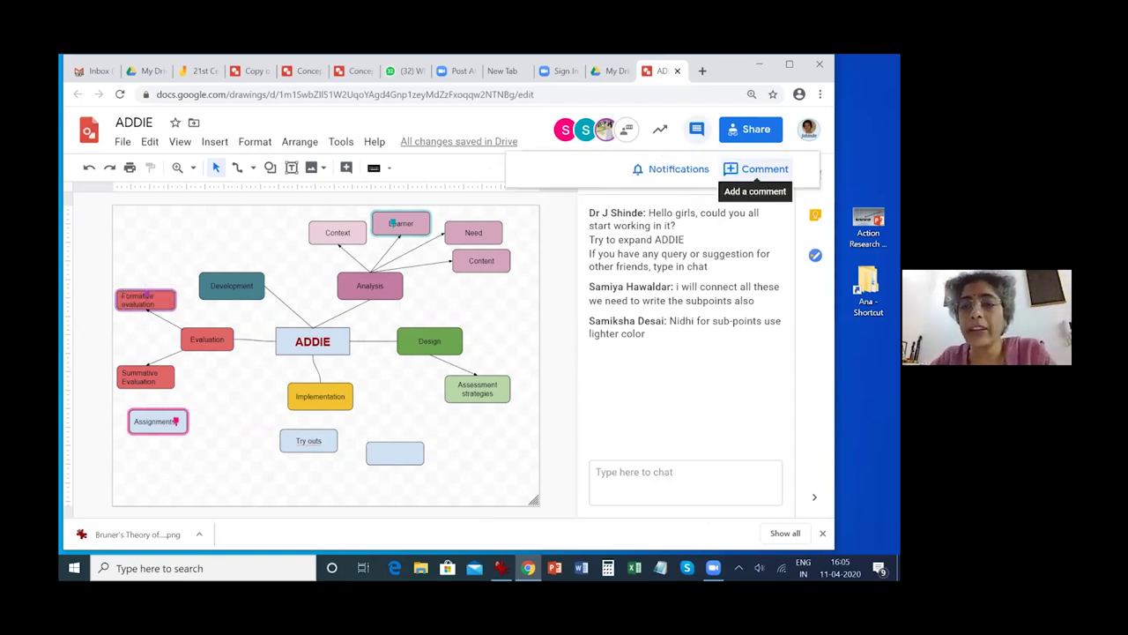
pyautogui.click(764, 167)
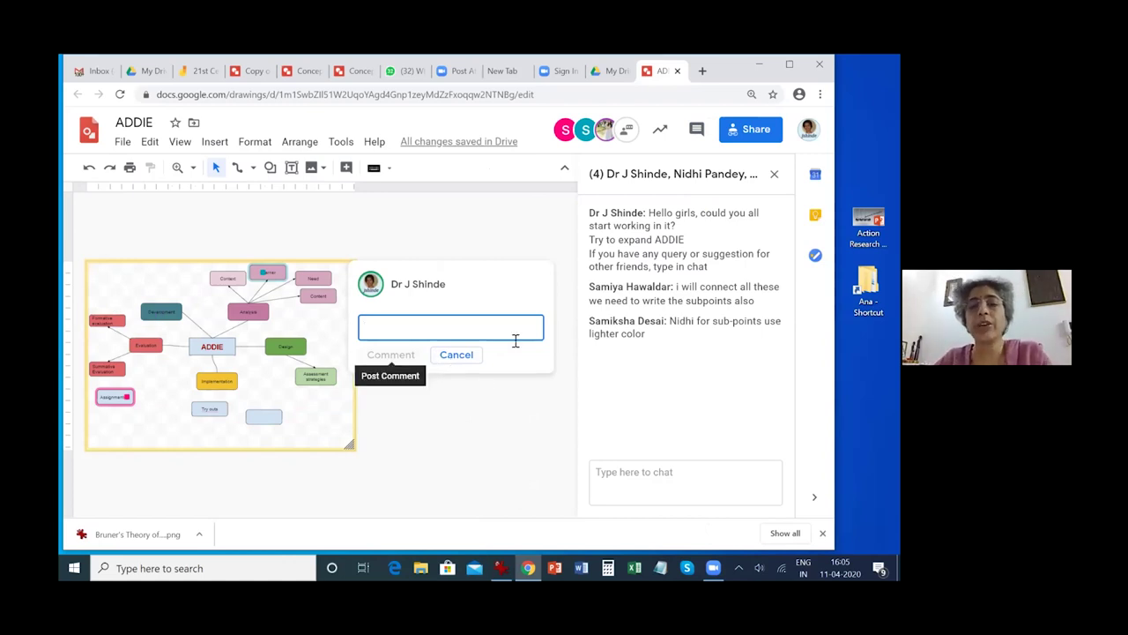
pyautogui.click(457, 356)
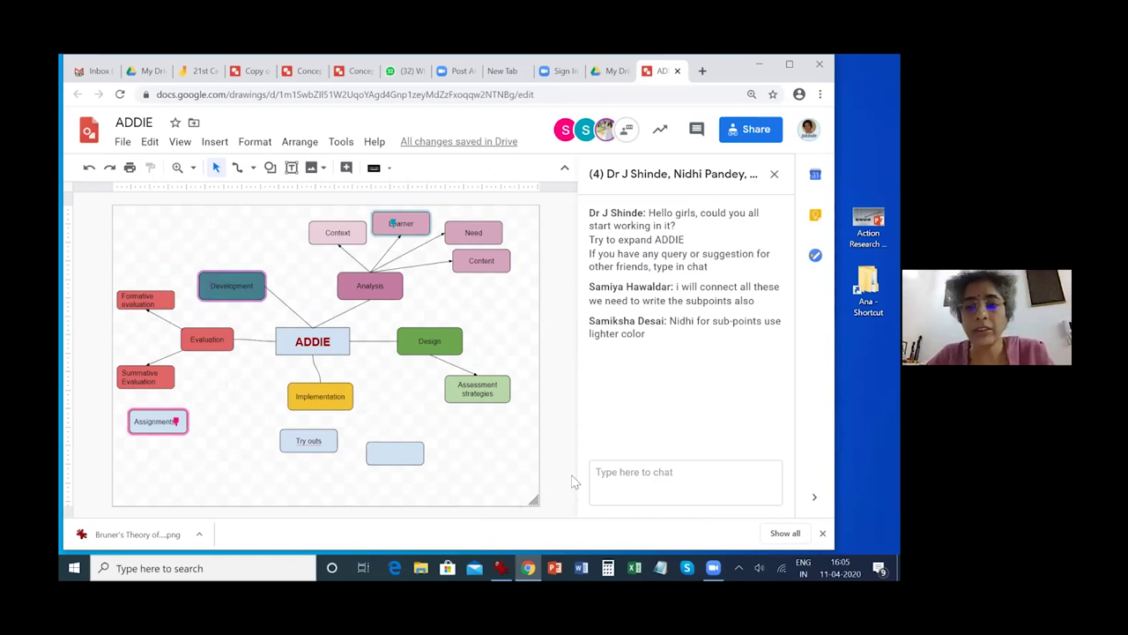
# Step: Reduce the browser window's height and enlarge the drawing canvas to give the group more room around the concept map
pyautogui.moveTo(721, 76)
pyautogui.mouseDown()
pyautogui.moveTo(721, 125)
pyautogui.moveTo(723, 77)
pyautogui.mouseUp()
pyautogui.moveTo(500, 451); pyautogui.dragTo(560, 460)
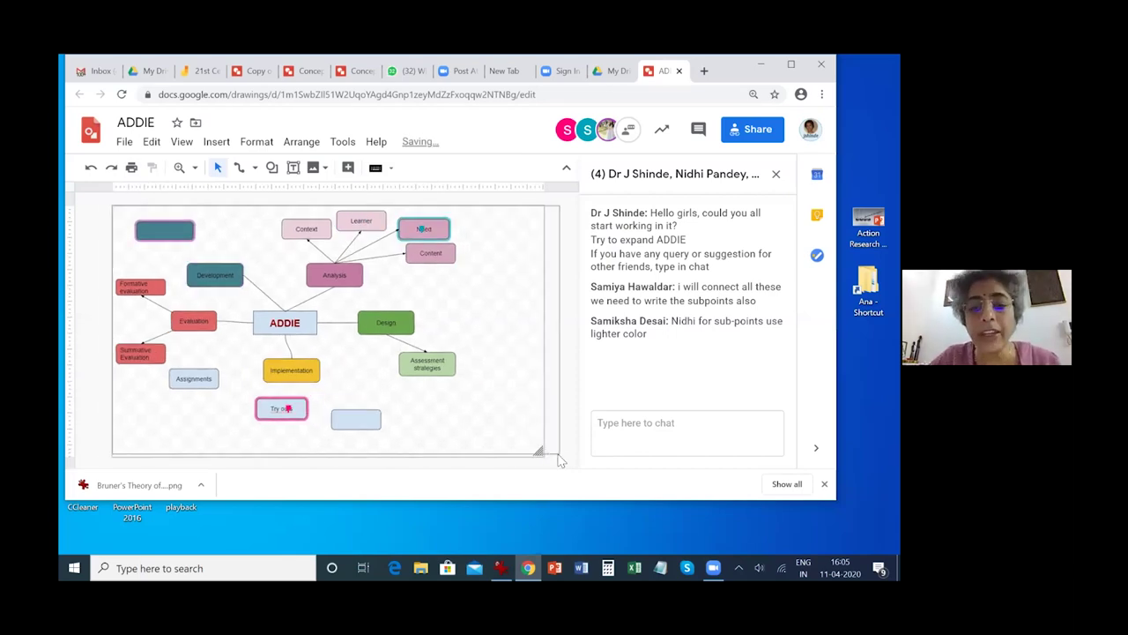
pyautogui.moveTo(547, 453); pyautogui.dragTo(569, 469)
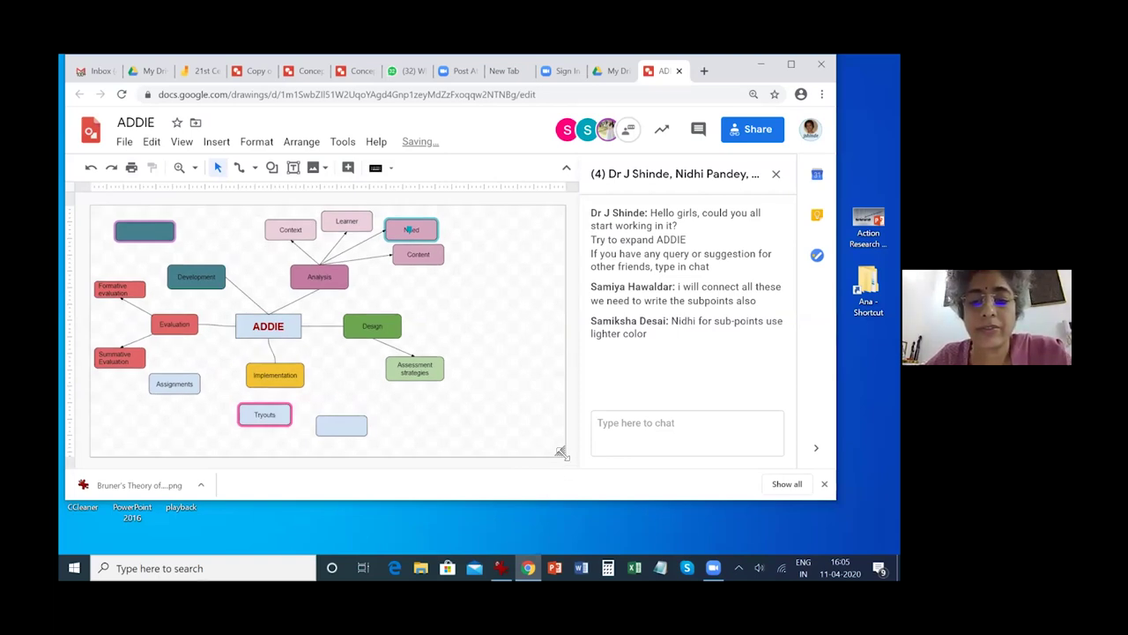
pyautogui.click(562, 452)
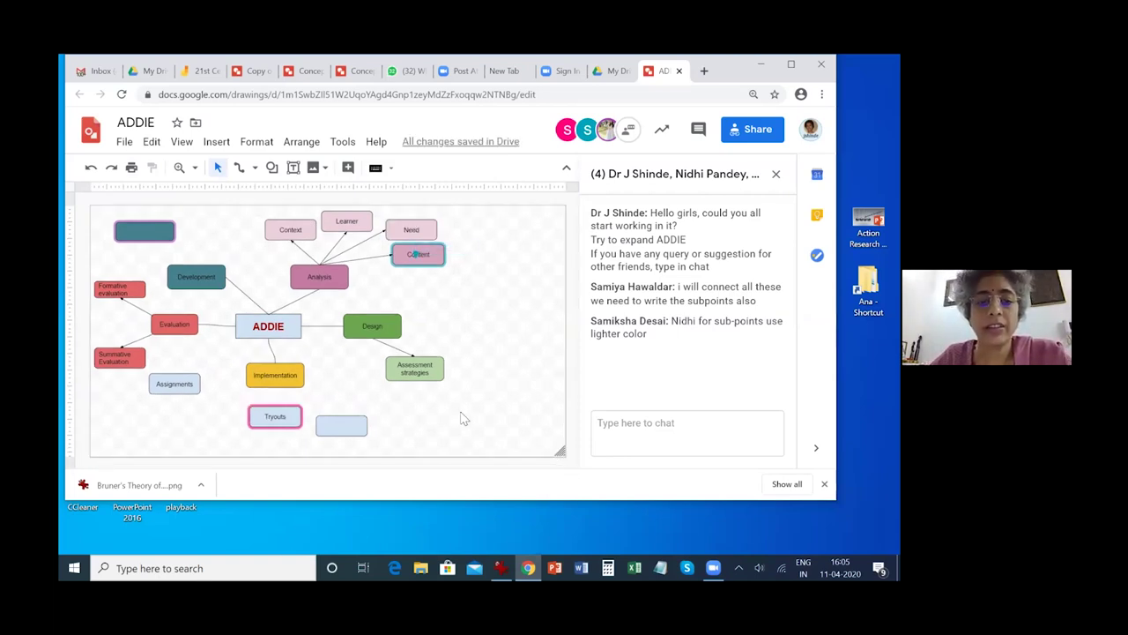
pyautogui.moveTo(561, 454); pyautogui.dragTo(580, 474)
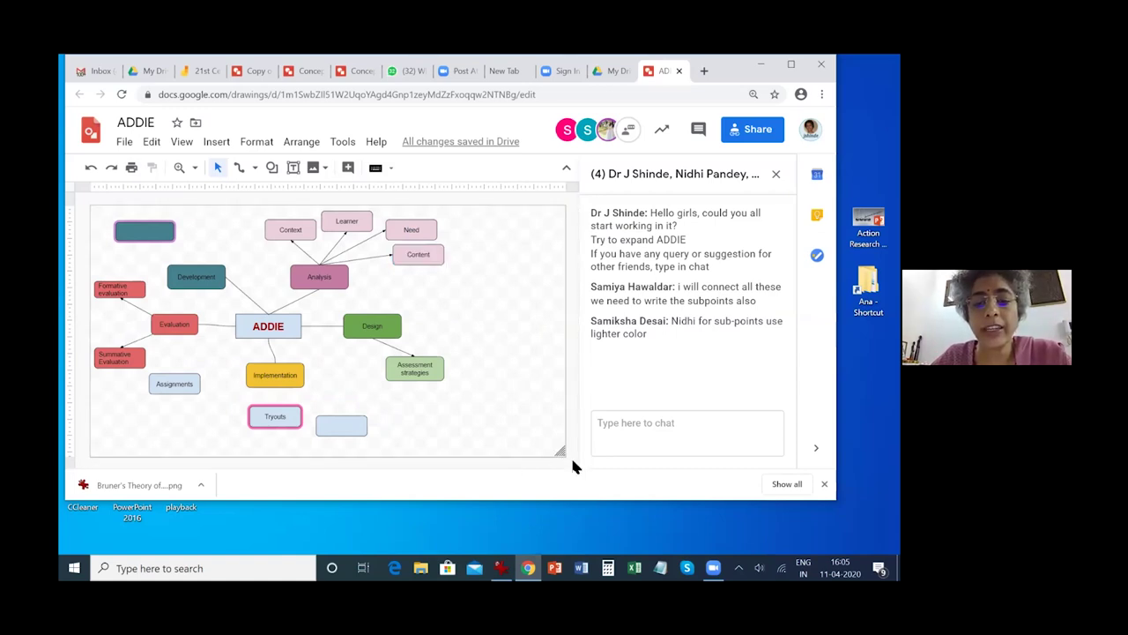
pyautogui.moveTo(572, 459); pyautogui.dragTo(573, 465)
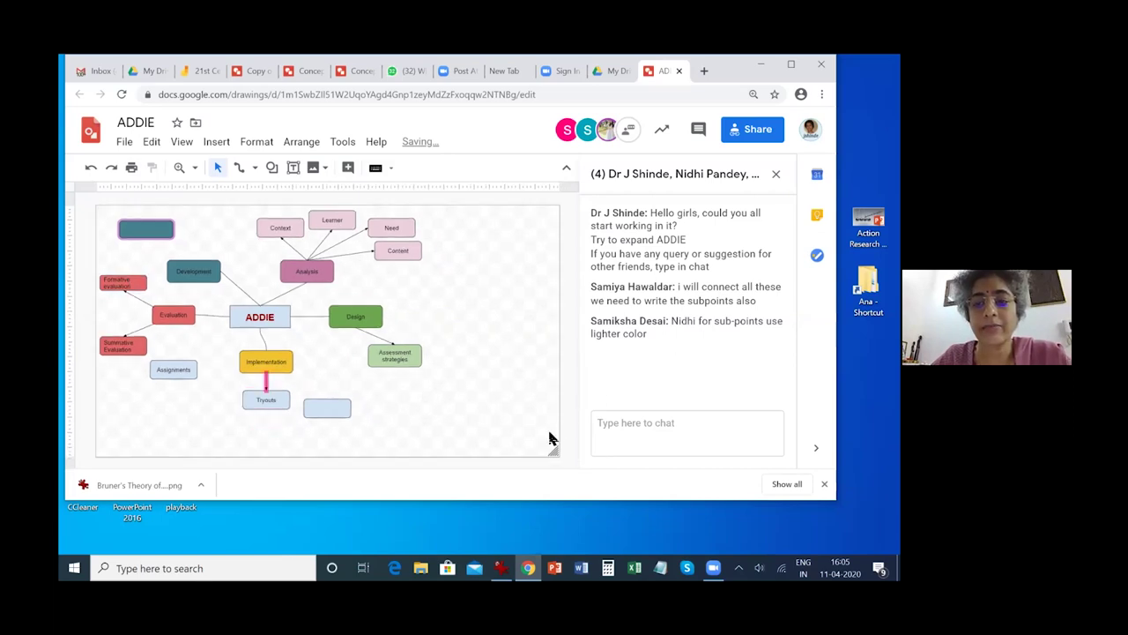
pyautogui.moveTo(553, 453); pyautogui.dragTo(557, 453)
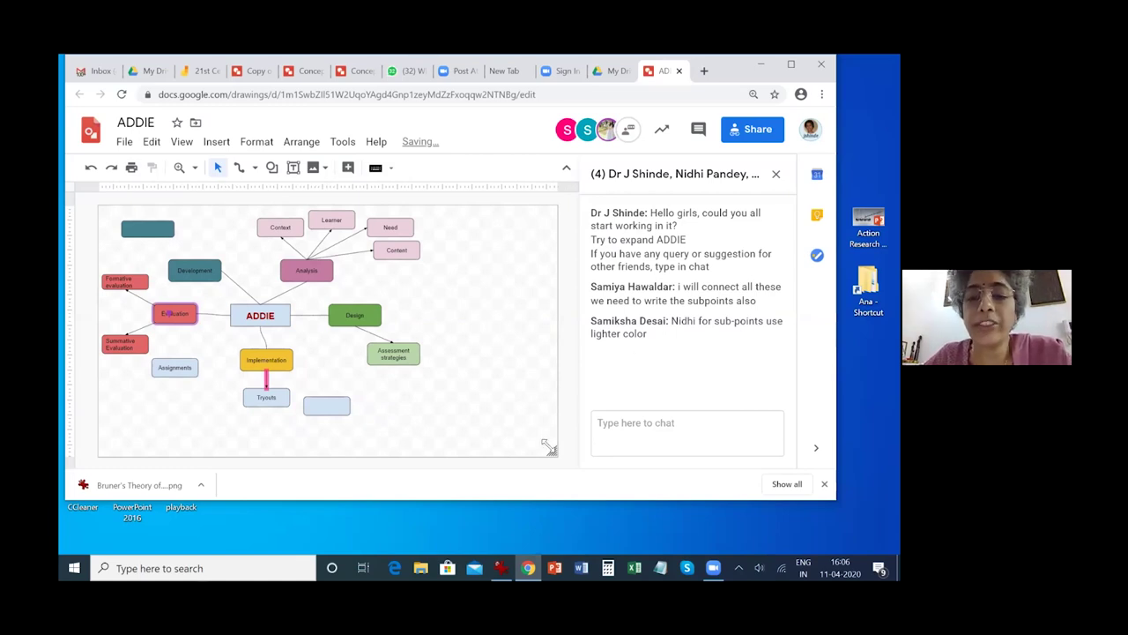
pyautogui.moveTo(552, 452); pyautogui.dragTo(574, 464)
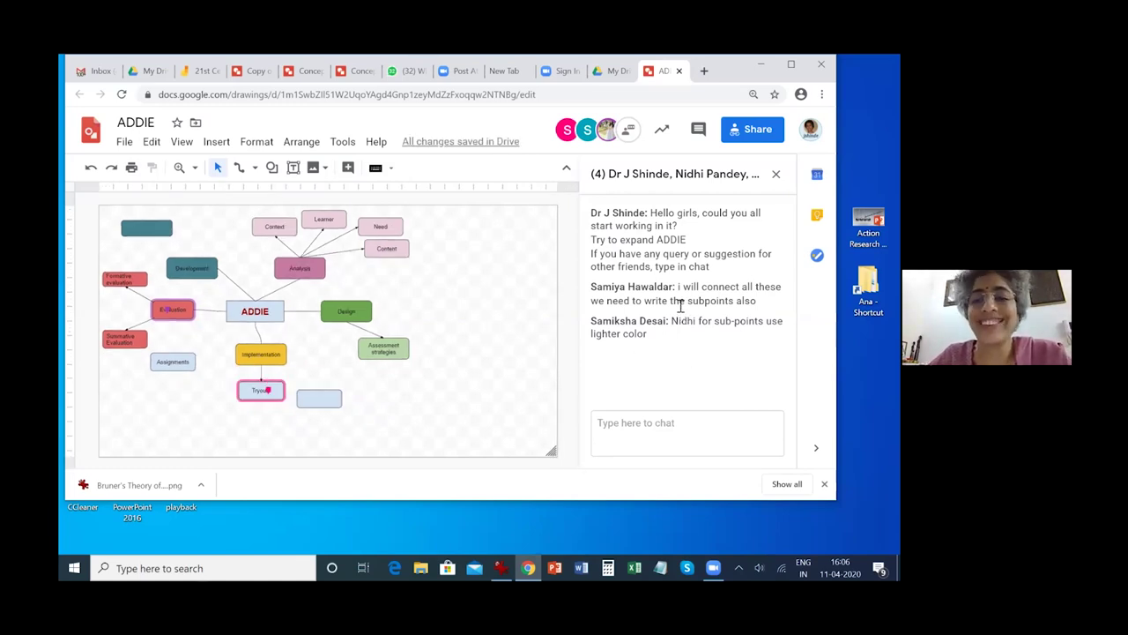
pyautogui.moveTo(552, 453); pyautogui.dragTo(570, 468)
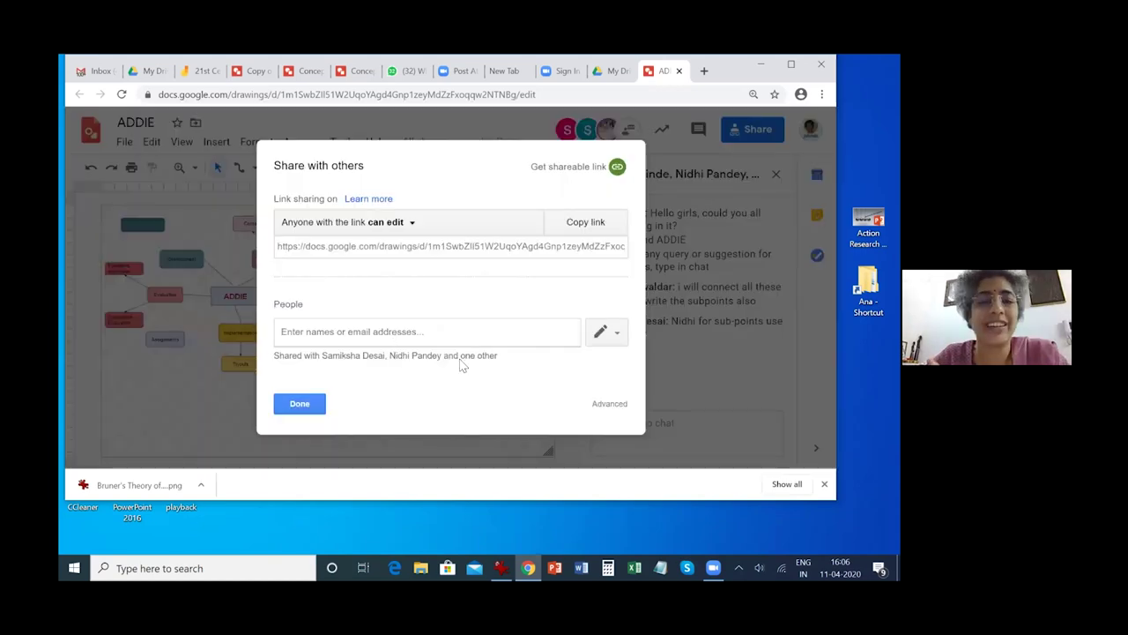
# Step: Open the ADDIE drawing's detailed sharing settings and review everyone who has access
pyautogui.click(461, 361)
pyautogui.scroll(1, 445, 299)
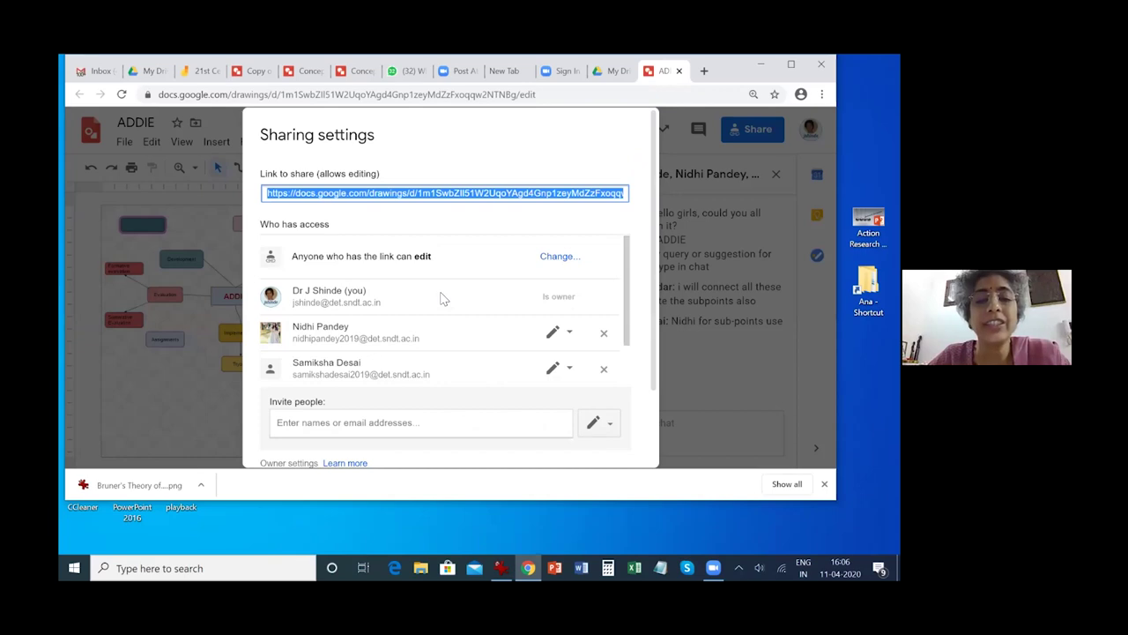
pyautogui.scroll(-1, 401, 324)
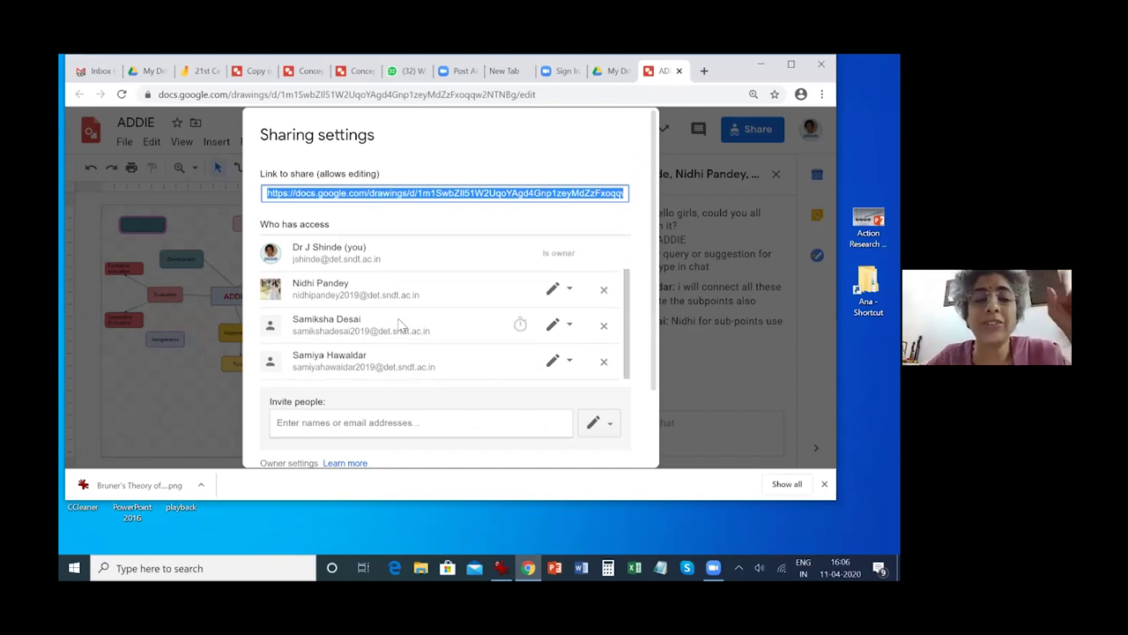
pyautogui.scroll(-2, 401, 324)
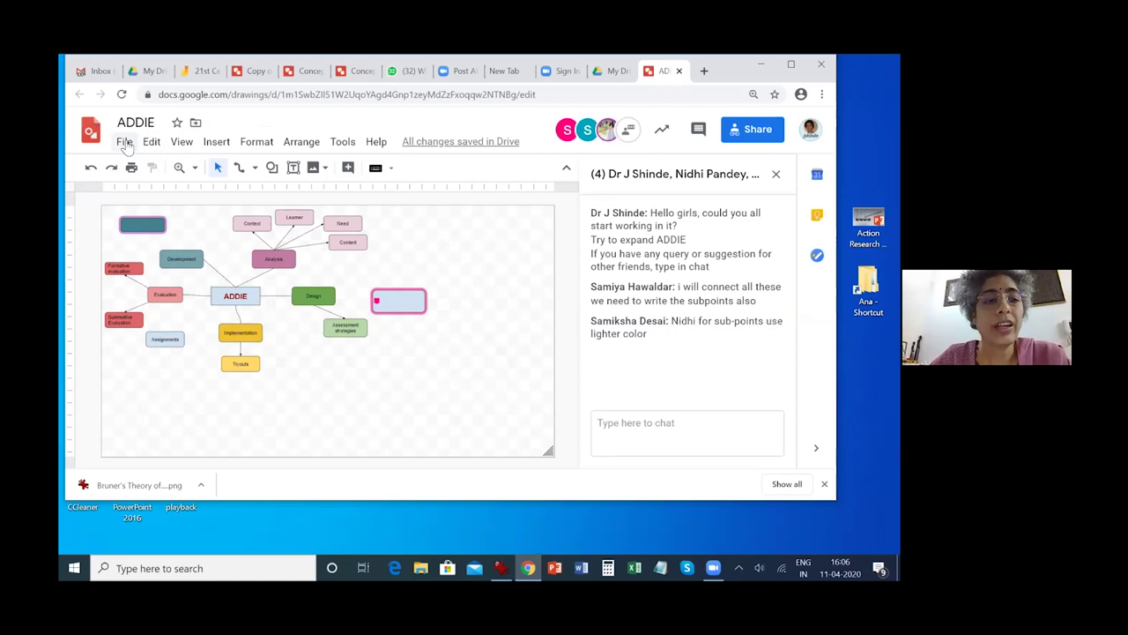
# Step: Open the ADDIE drawing's version history and show the options for the current version
pyautogui.click(126, 144)
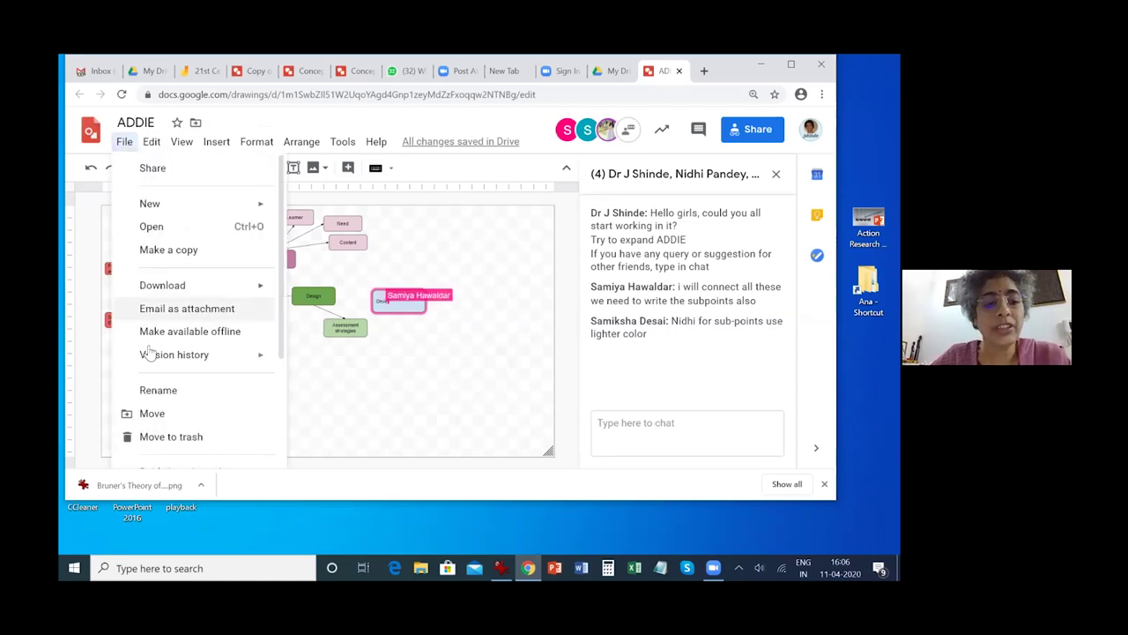
pyautogui.moveTo(150, 352)
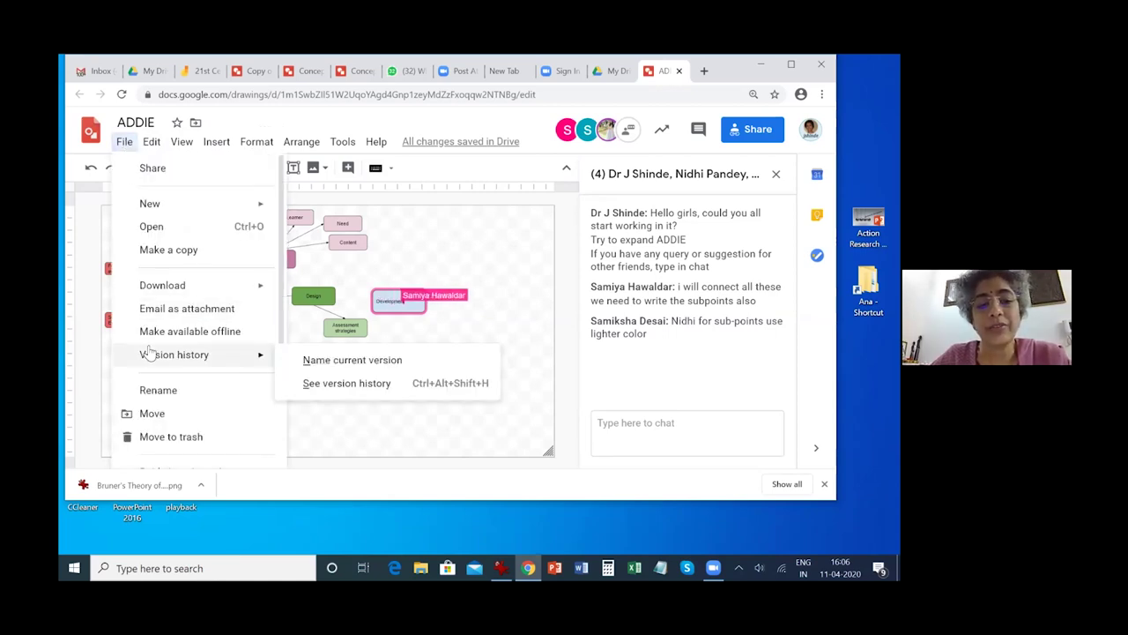
pyautogui.click(347, 383)
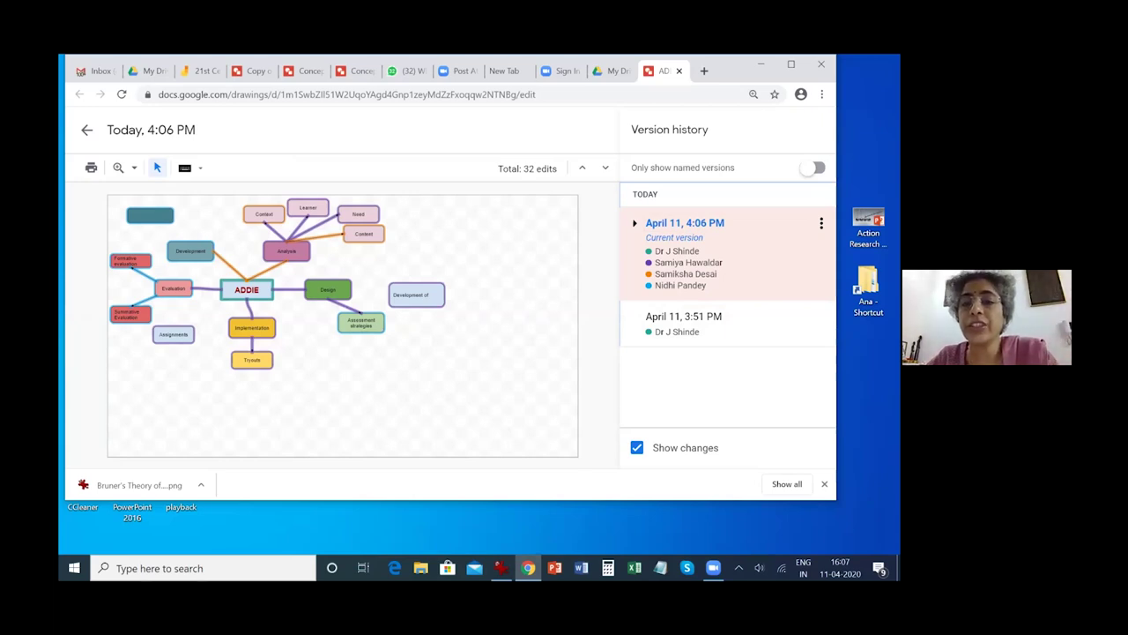
pyautogui.click(821, 223)
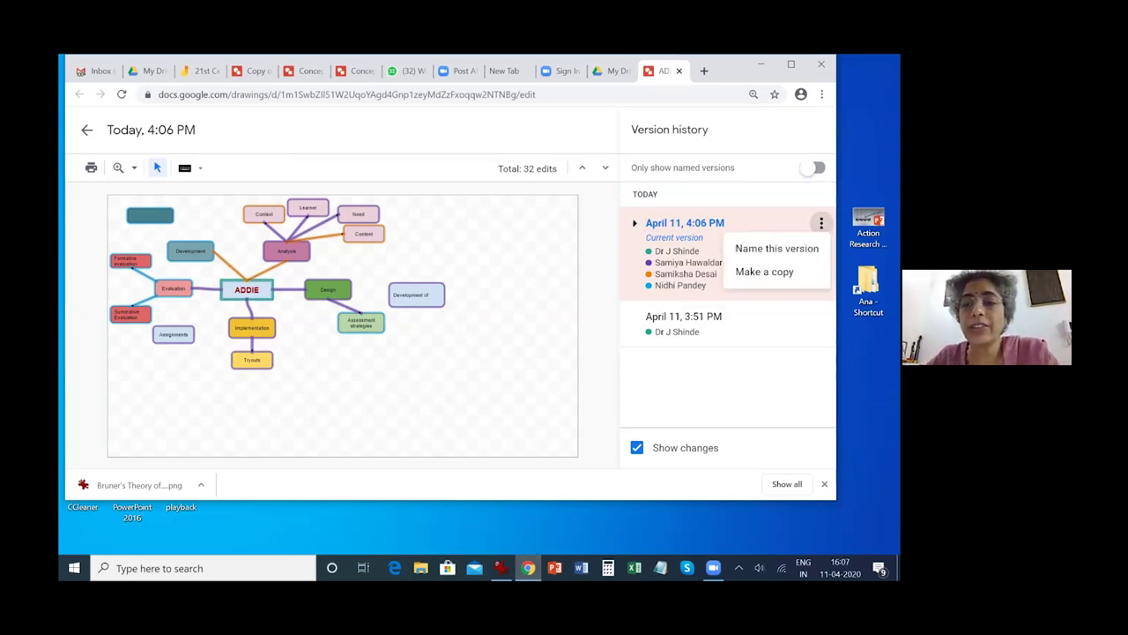
# Step: Preview the April 11, 3:51 PM version, switch back to the 4:06 PM version, and leave the version history
pyautogui.click(678, 342)
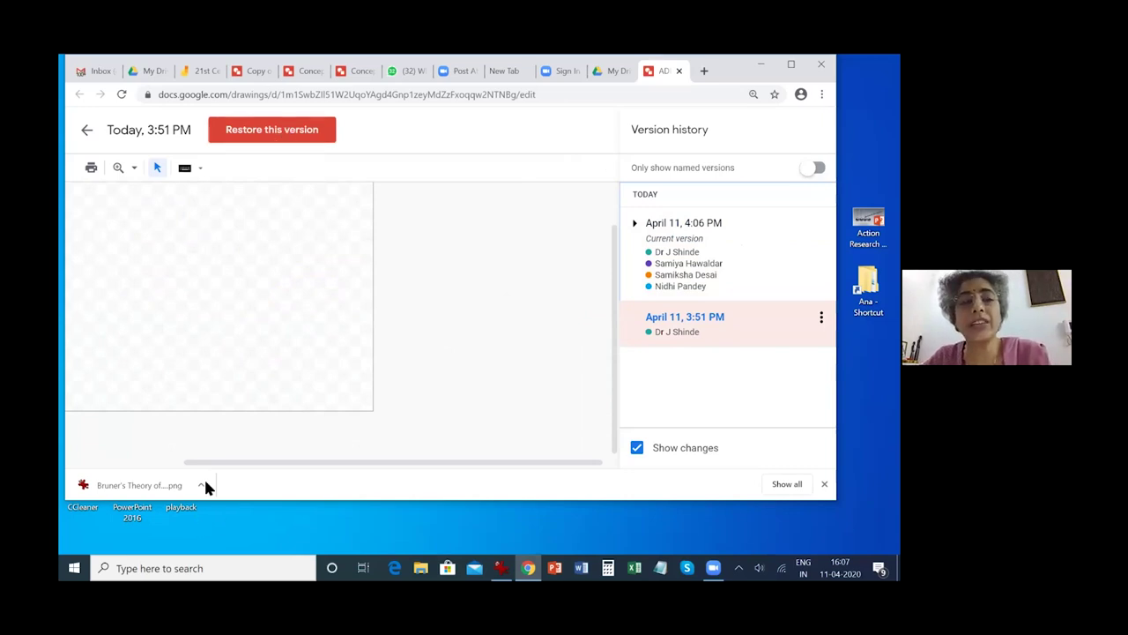
pyautogui.moveTo(211, 462); pyautogui.dragTo(98, 462)
pyautogui.scroll(2, 234, 221)
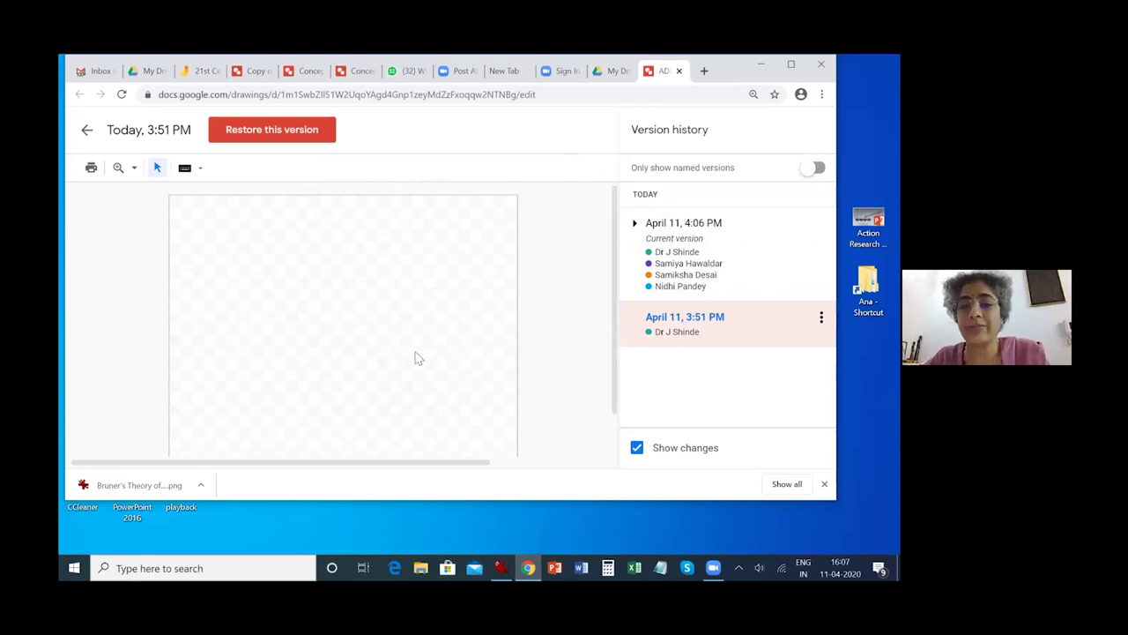
pyautogui.click(681, 248)
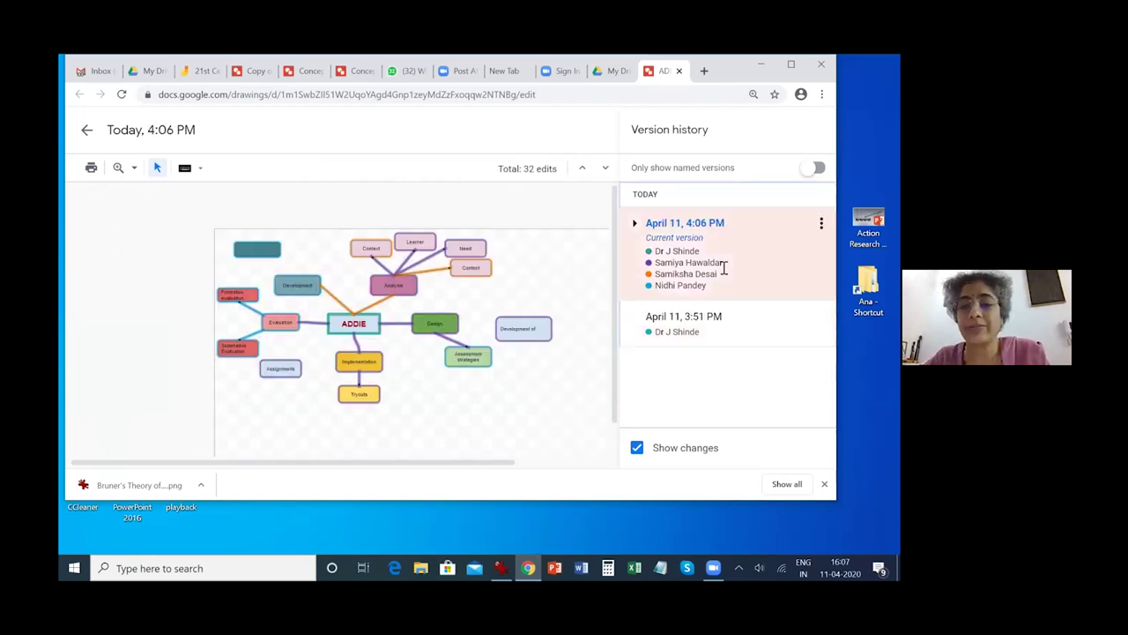
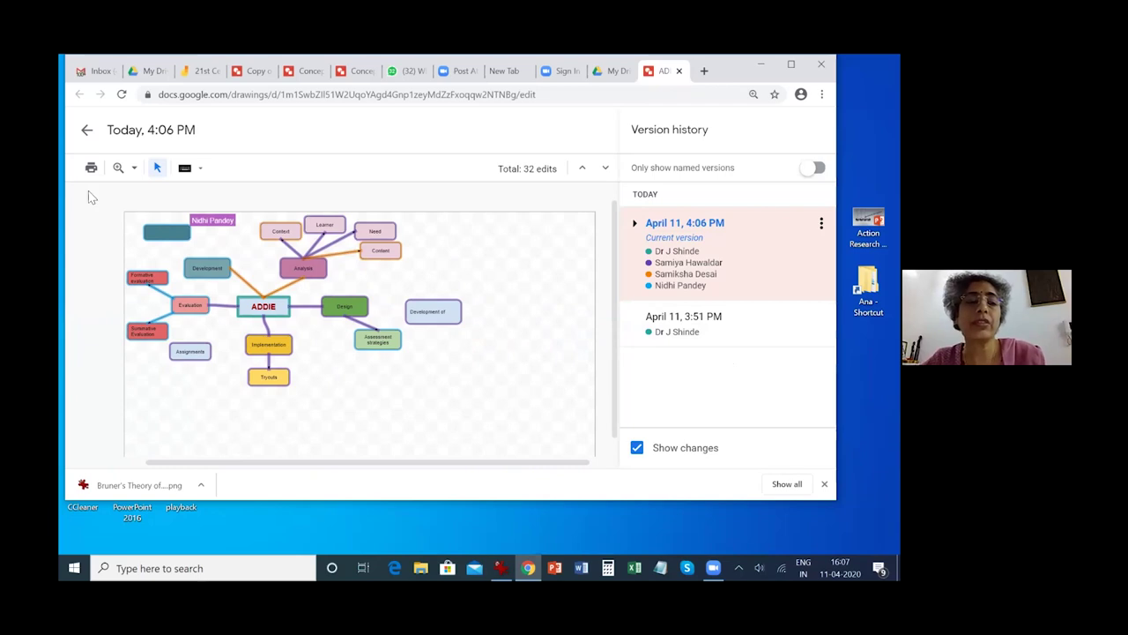
pyautogui.click(86, 130)
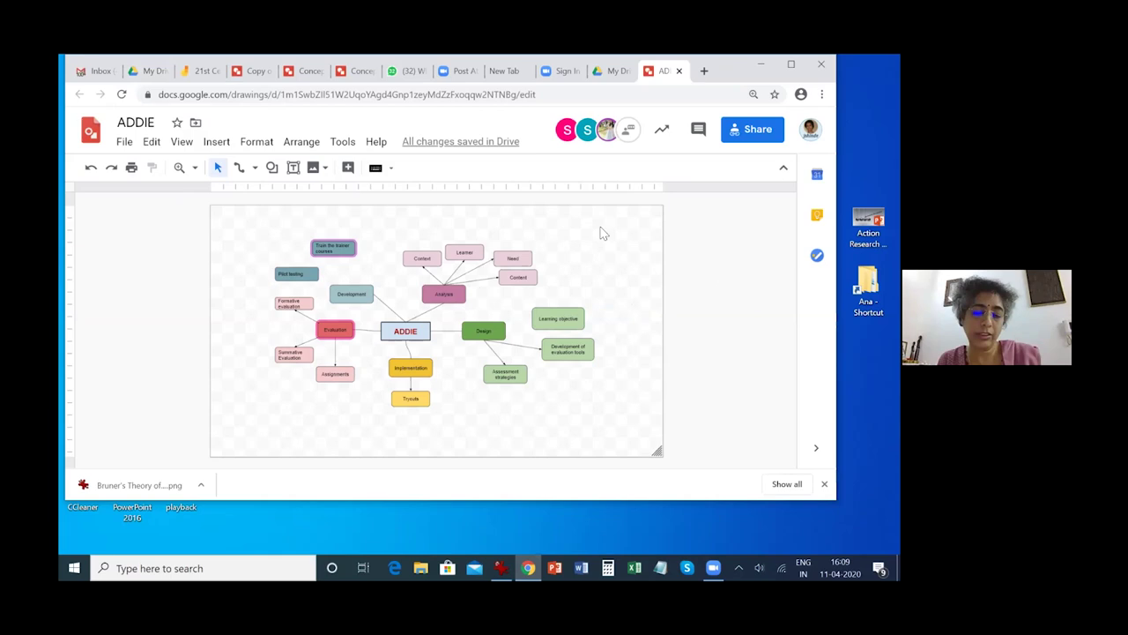
# Step: Look through the available image insertion sources and shrink the drawing canvas slightly
pyautogui.click(328, 170)
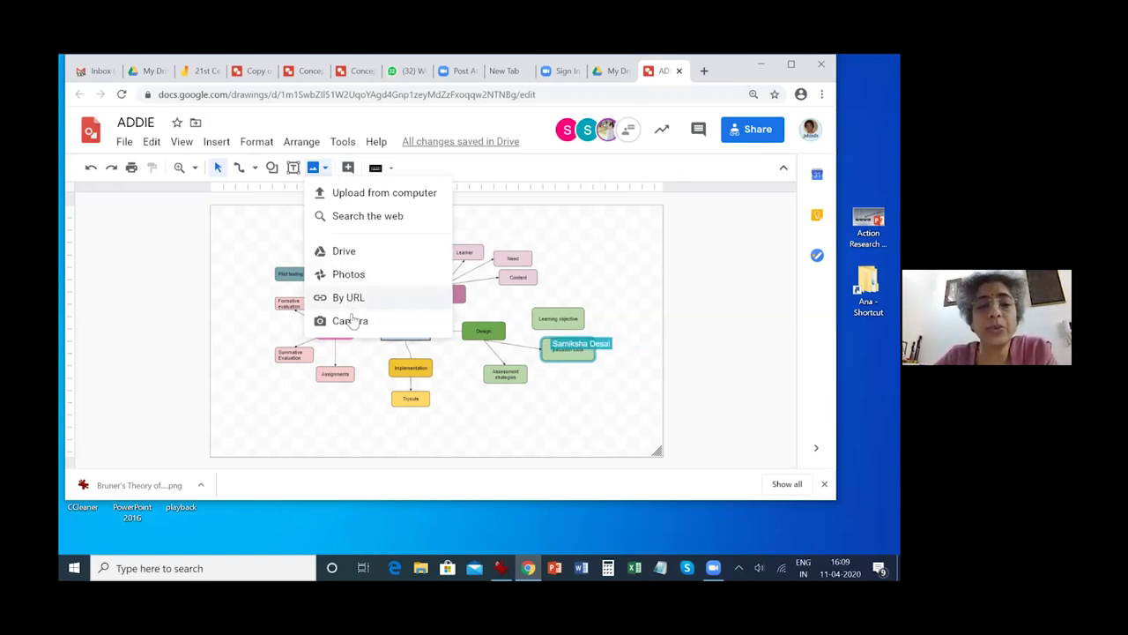
pyautogui.click(254, 226)
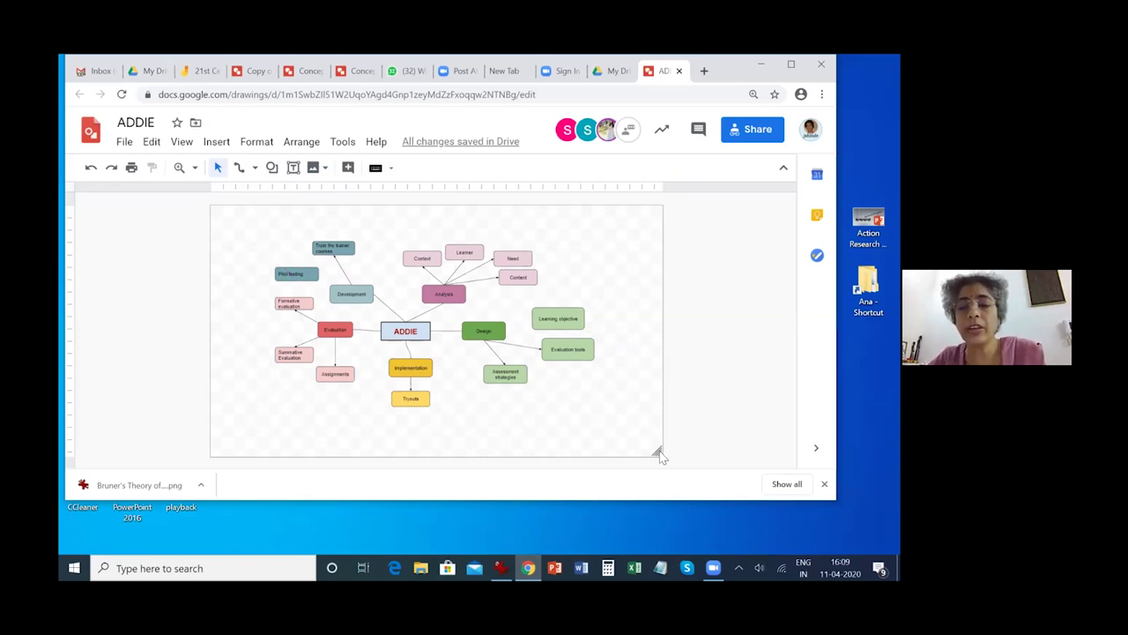
pyautogui.moveTo(659, 455); pyautogui.dragTo(644, 441)
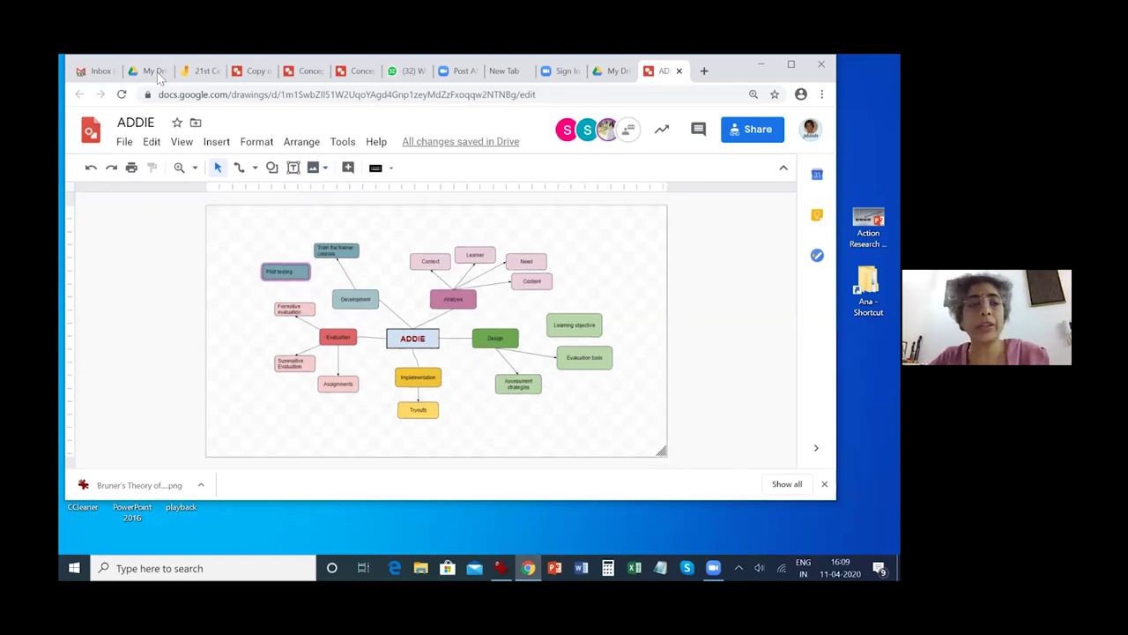
# Step: Look at My Drive and the other open concept map drawings, and return to the ADDIE drawing
pyautogui.click(148, 70)
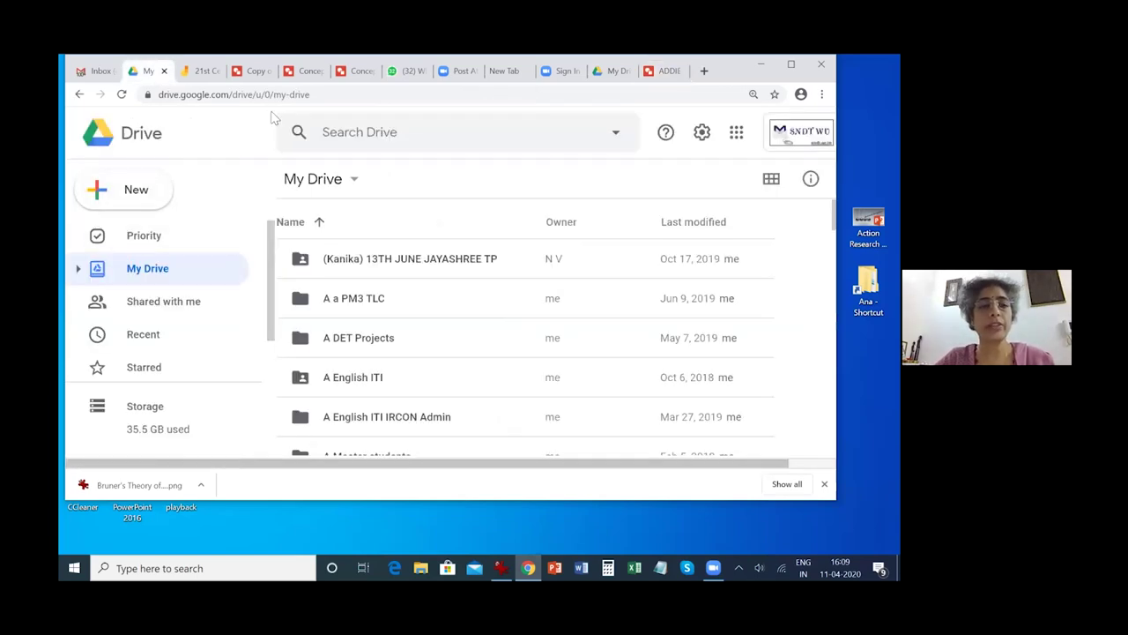
pyautogui.click(305, 72)
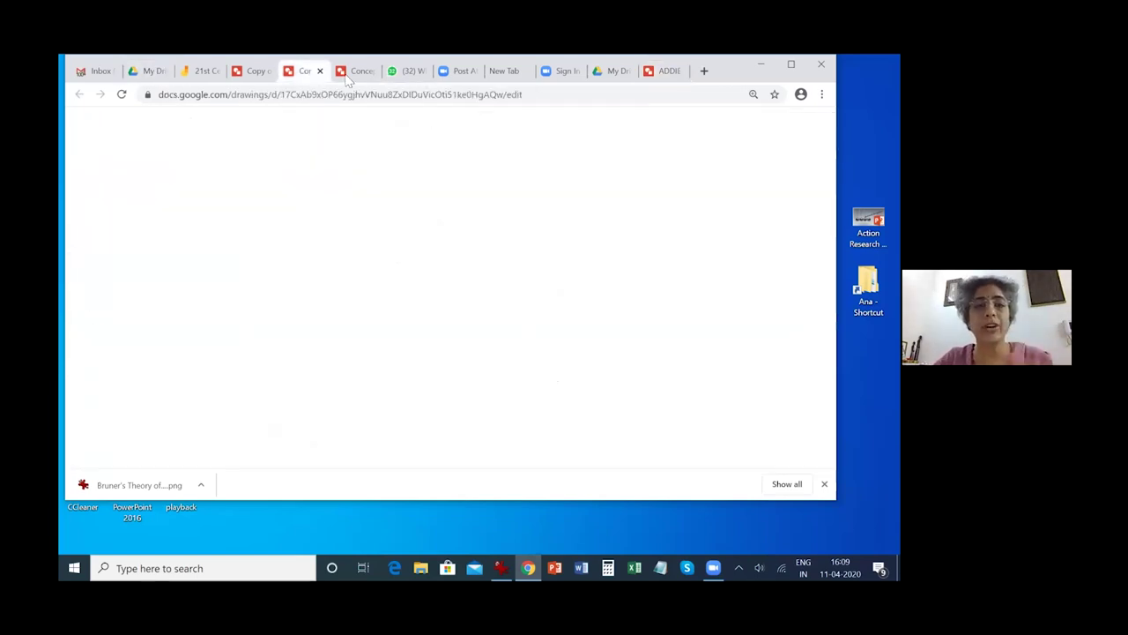
pyautogui.click(350, 74)
pyautogui.click(661, 74)
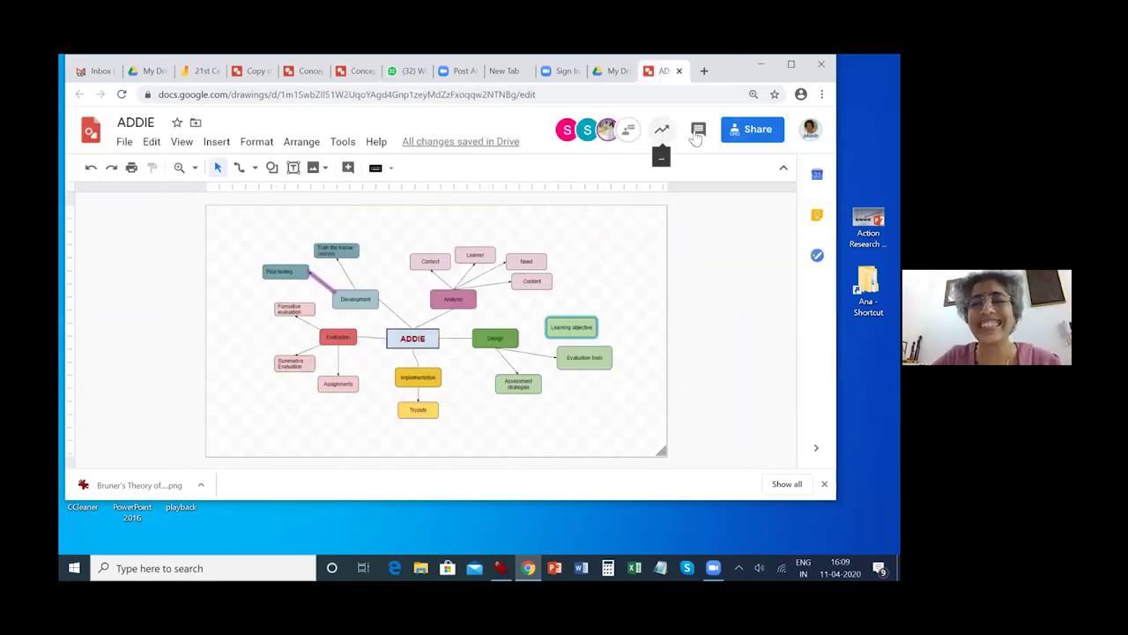
# Step: Send the group chat message "Thank you very much girls for the nice demo... I'll open Jamboard soon. If wish ti stay, may receive invite in email."
pyautogui.click(698, 131)
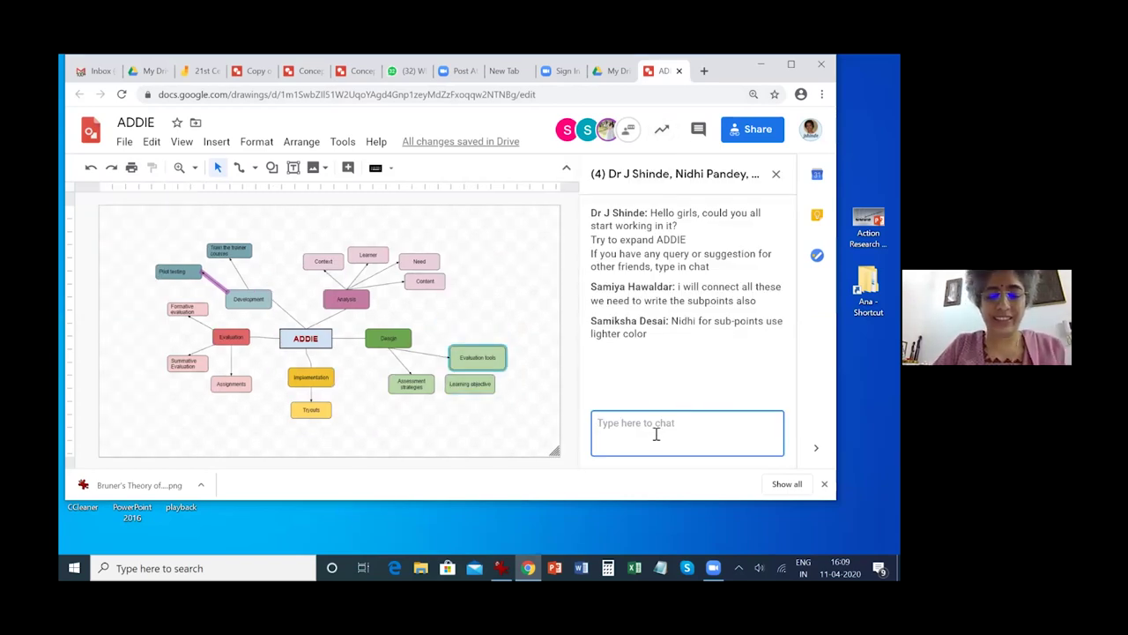
pyautogui.write('Thank you very much ')
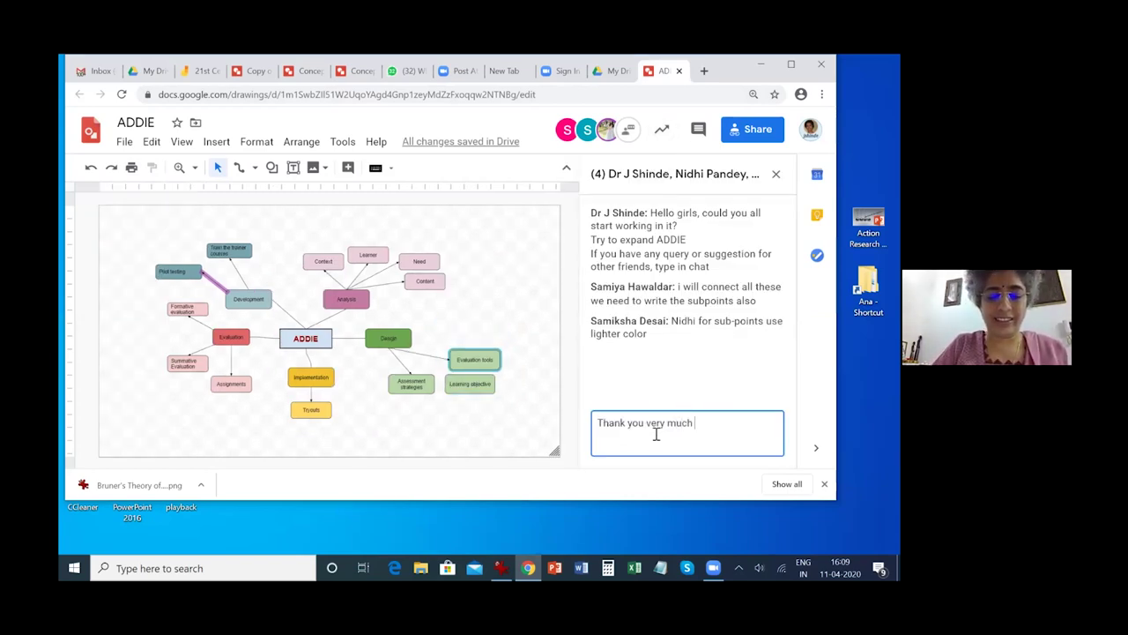
pyautogui.write('grils,....')
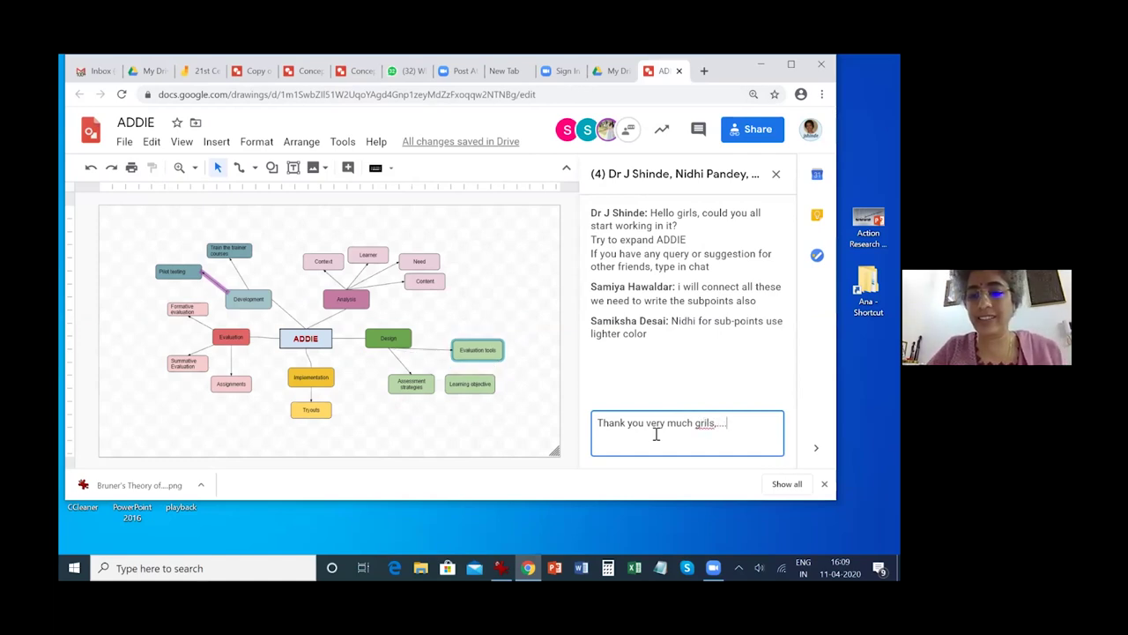
pyautogui.hotkey('ctrl', 'BackSpace')
pyautogui.write('girls ')
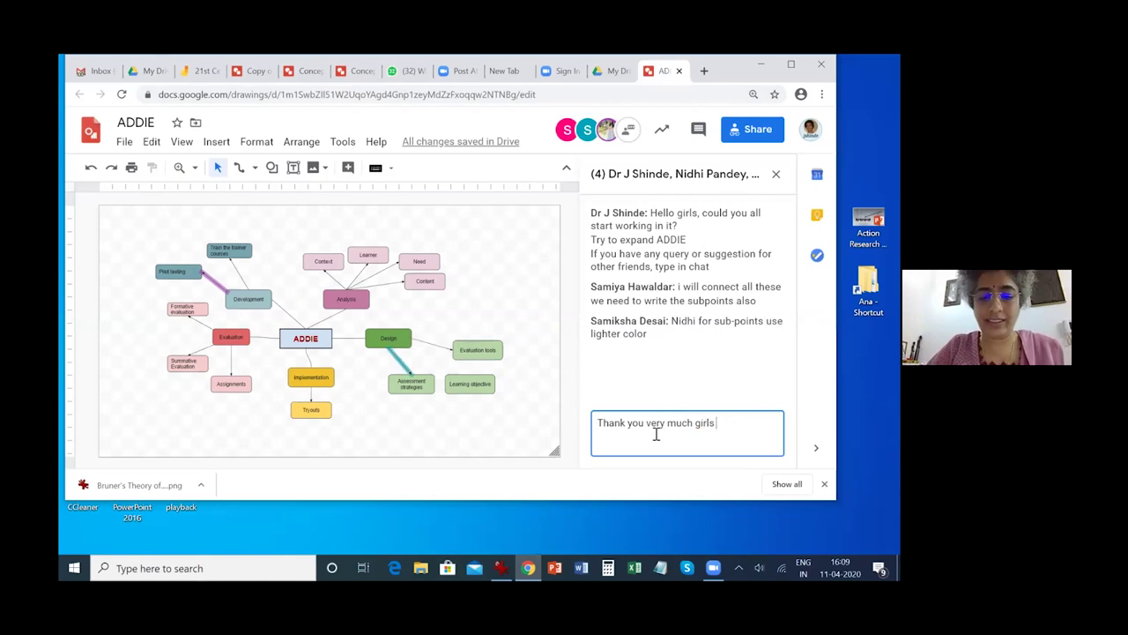
pyautogui.write('for the nice dem')
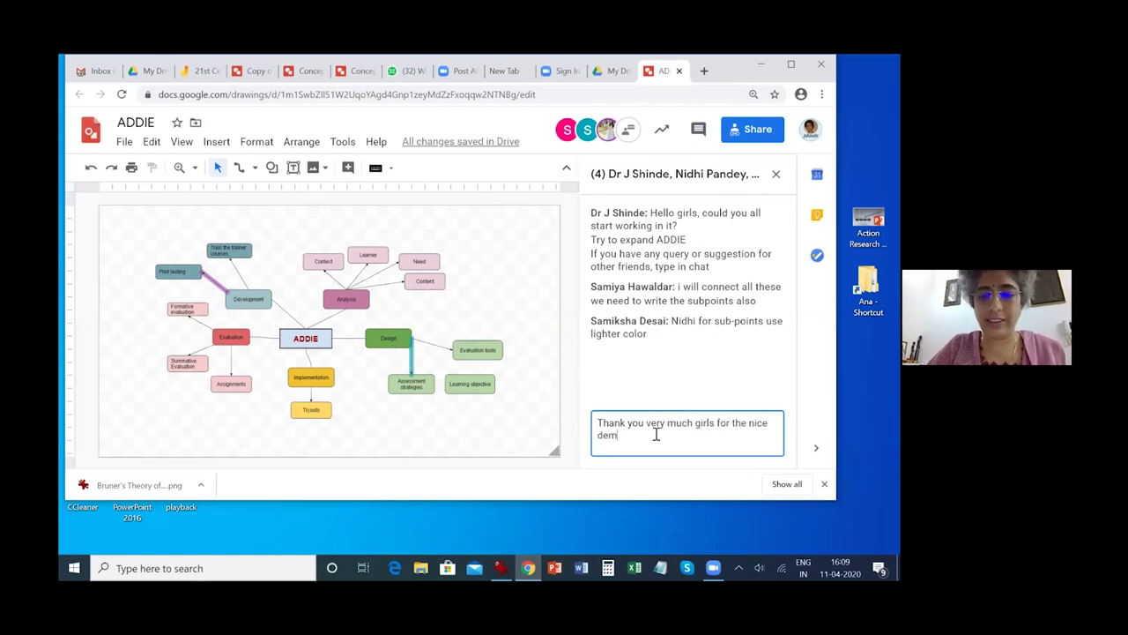
pyautogui.write("o... I'")
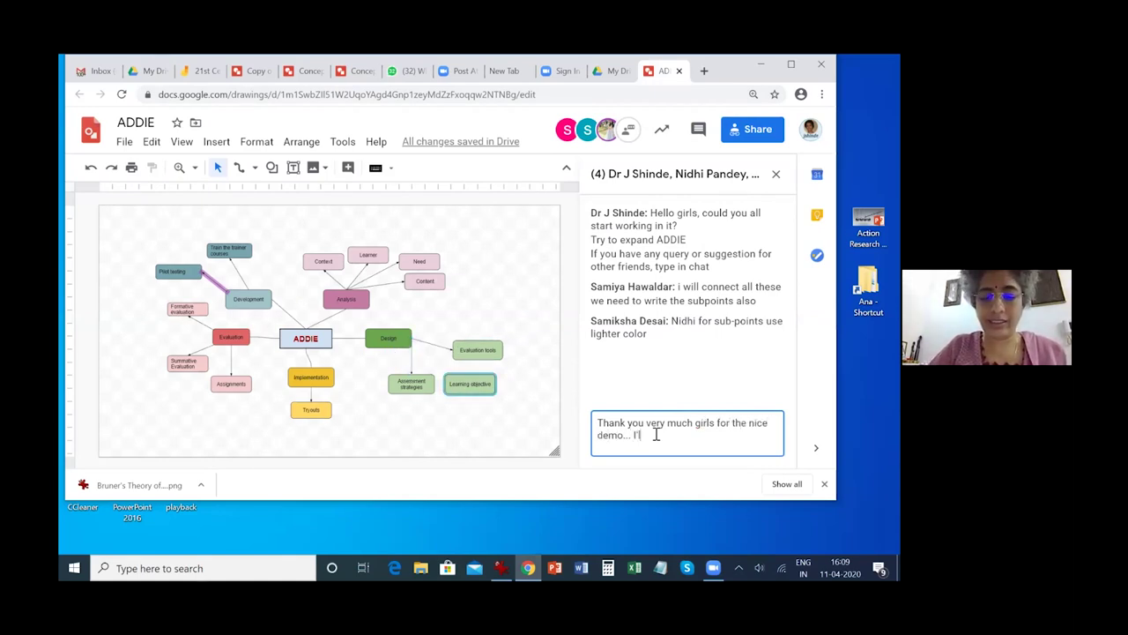
pyautogui.write('ll open Jamb')
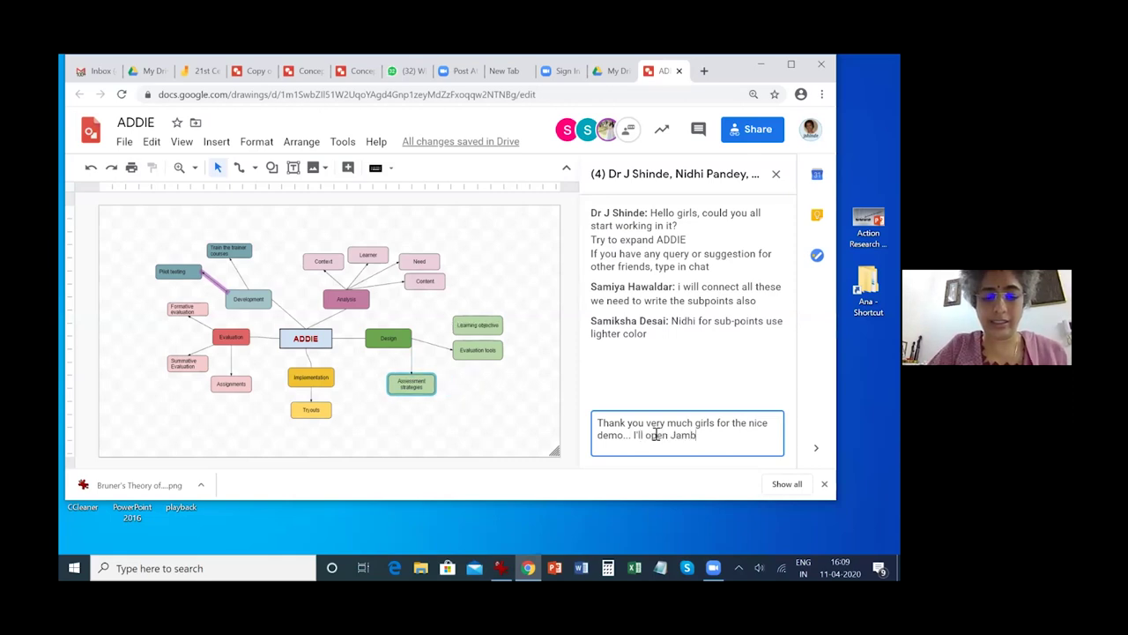
pyautogui.write('oard soon. I')
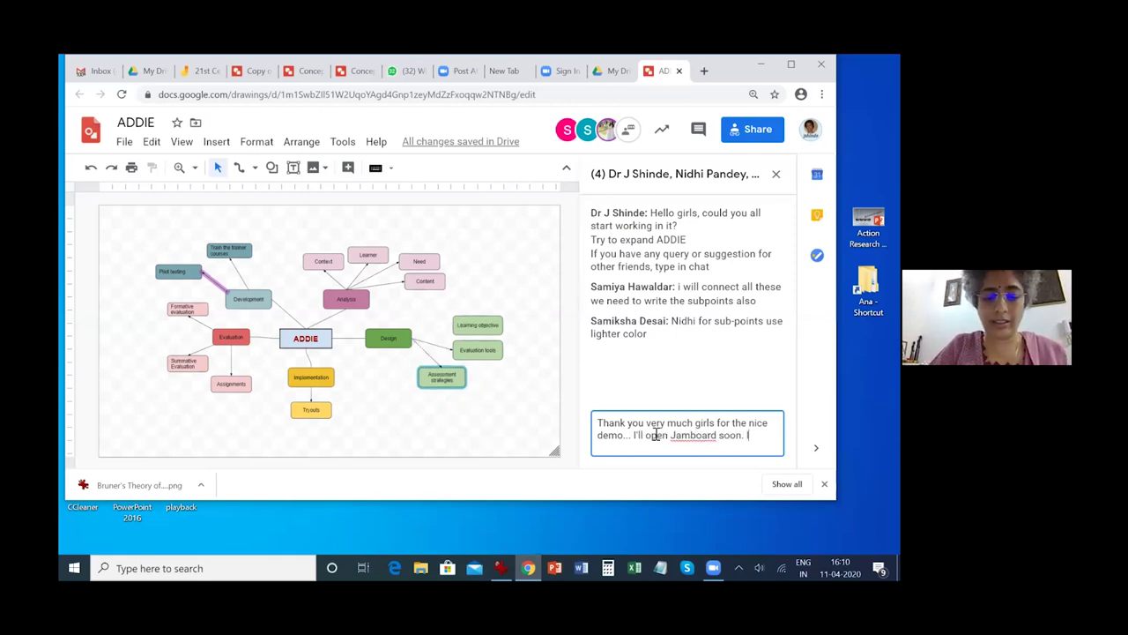
pyautogui.write('f wish')
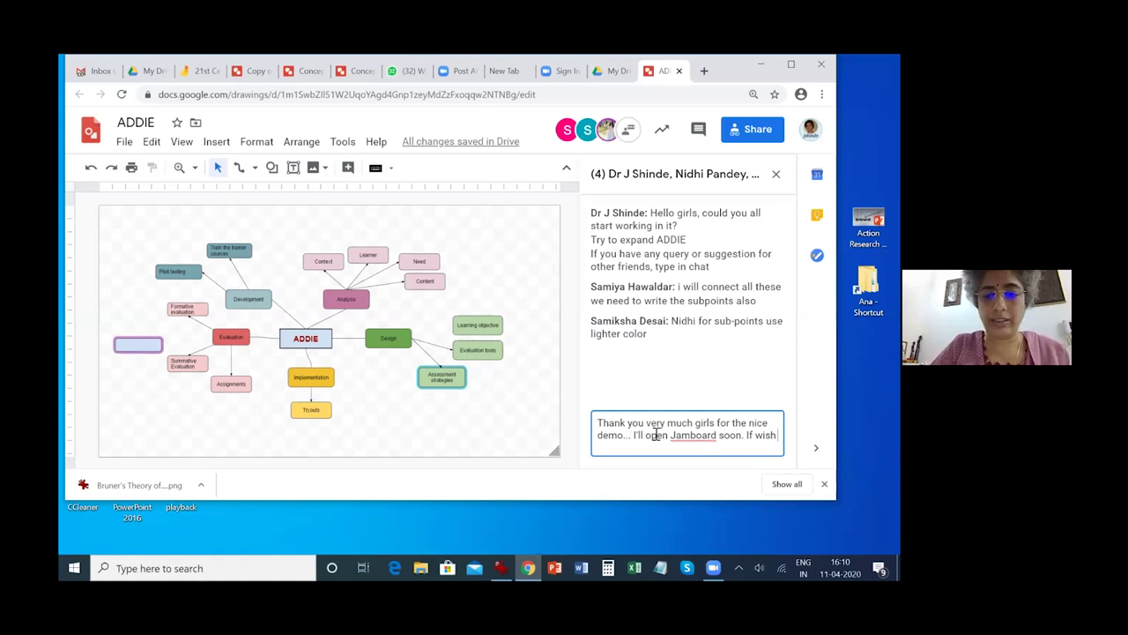
pyautogui.write(' ti stay, may')
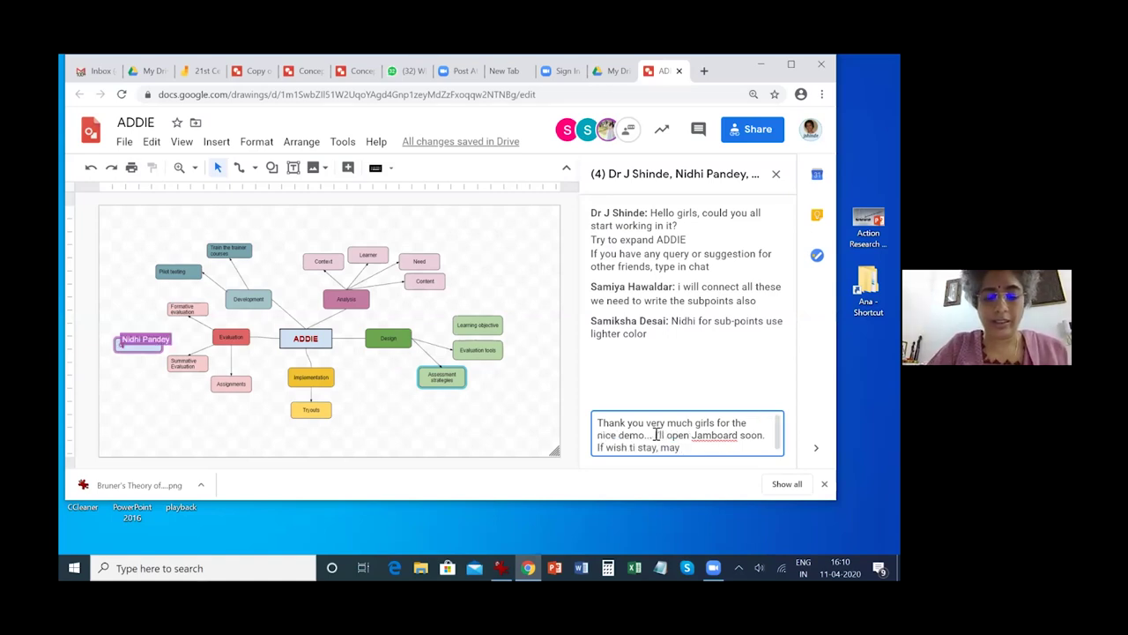
pyautogui.write(' receive invi')
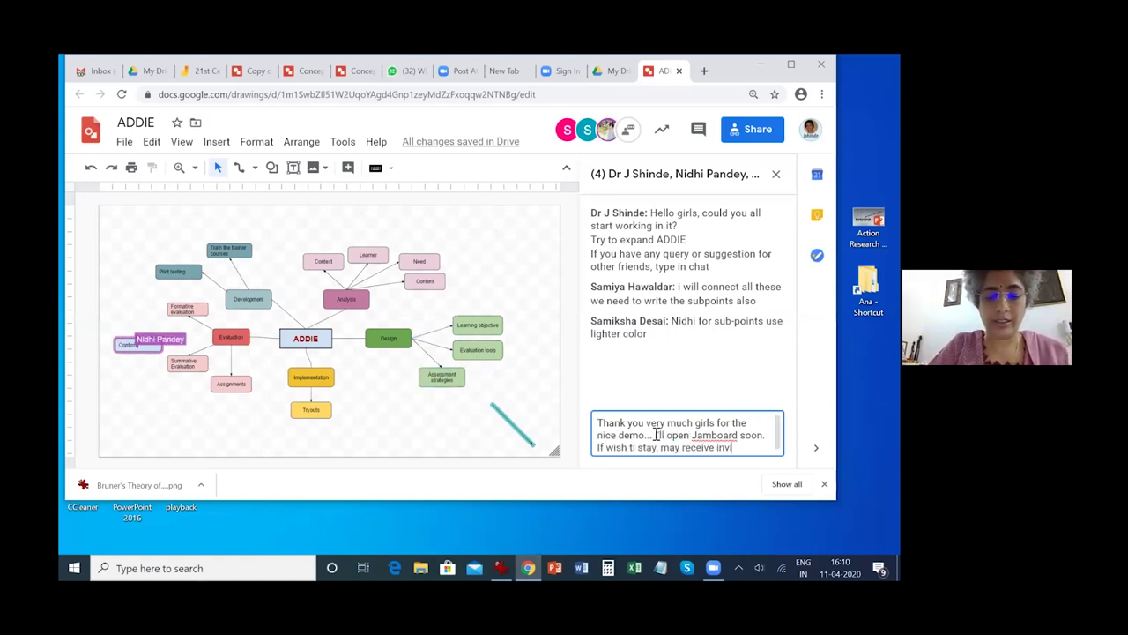
pyautogui.write('te in email.')
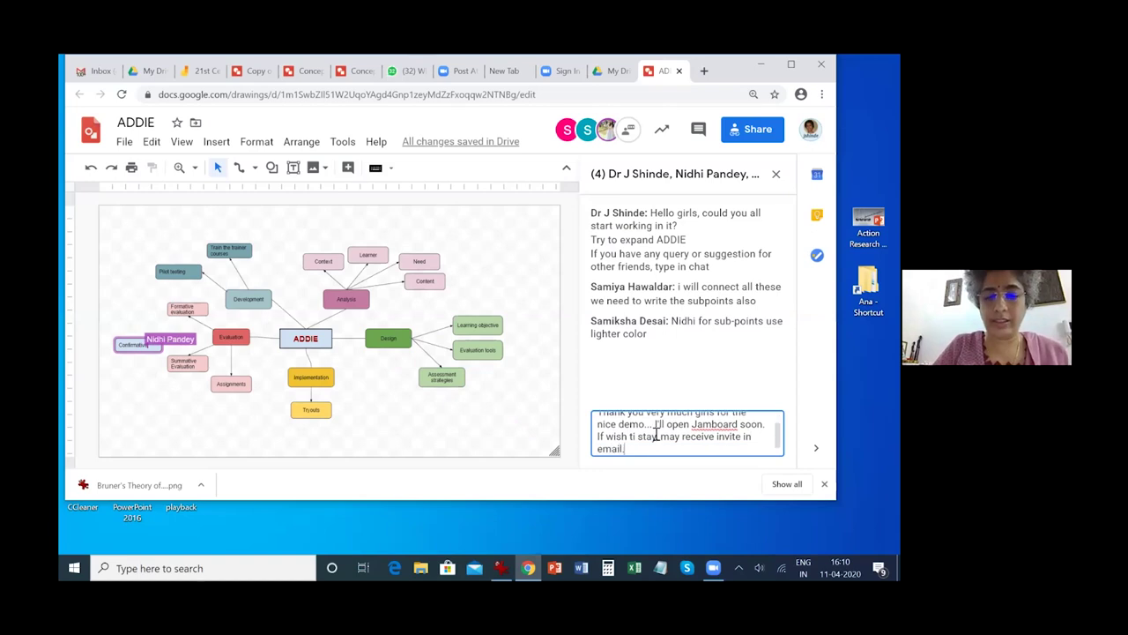
pyautogui.press('Return')
# Step: Send a second chat message reading "I am closing Drawing from my side. Thanks once again"
pyautogui.write('I am clo')
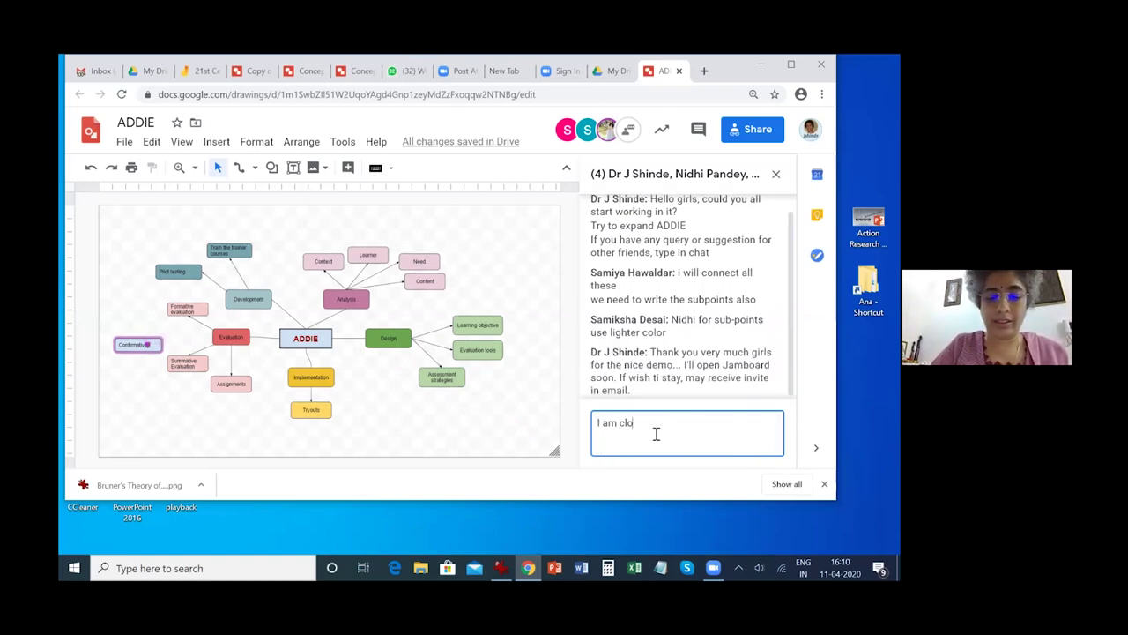
pyautogui.write('sing Drawing from my side. T')
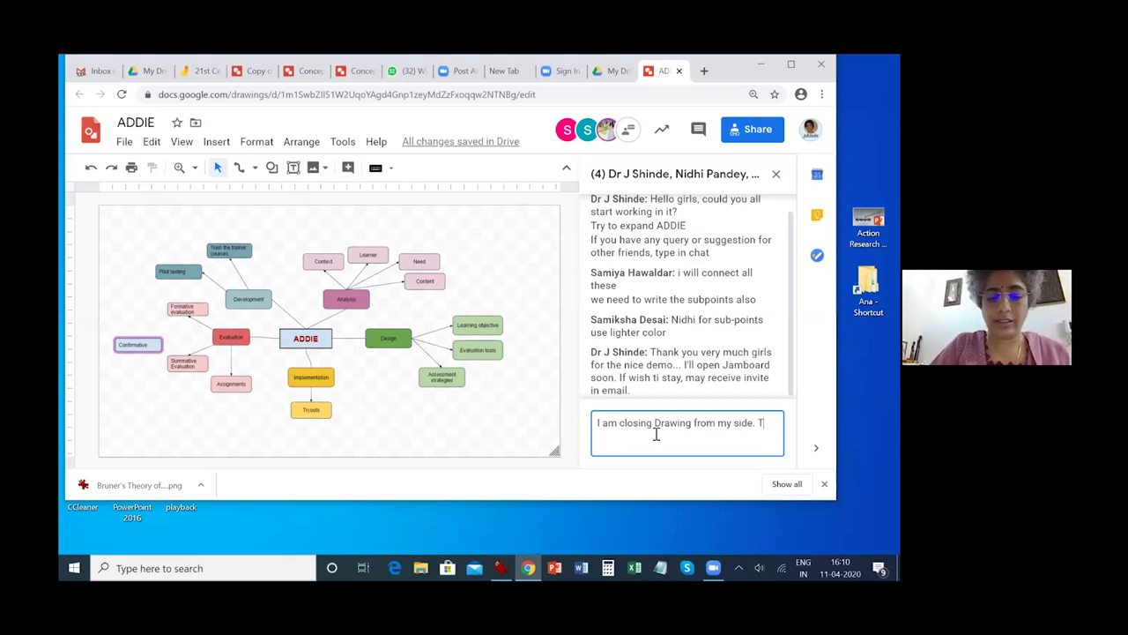
pyautogui.write('hanks once agai')
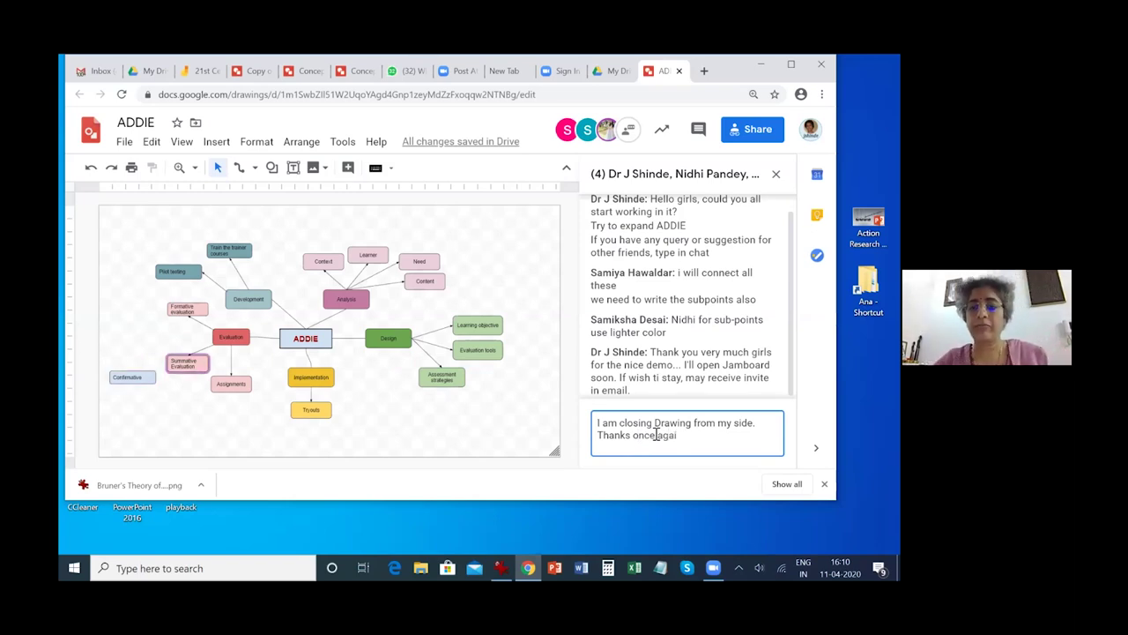
pyautogui.write('n')
pyautogui.press('Return')
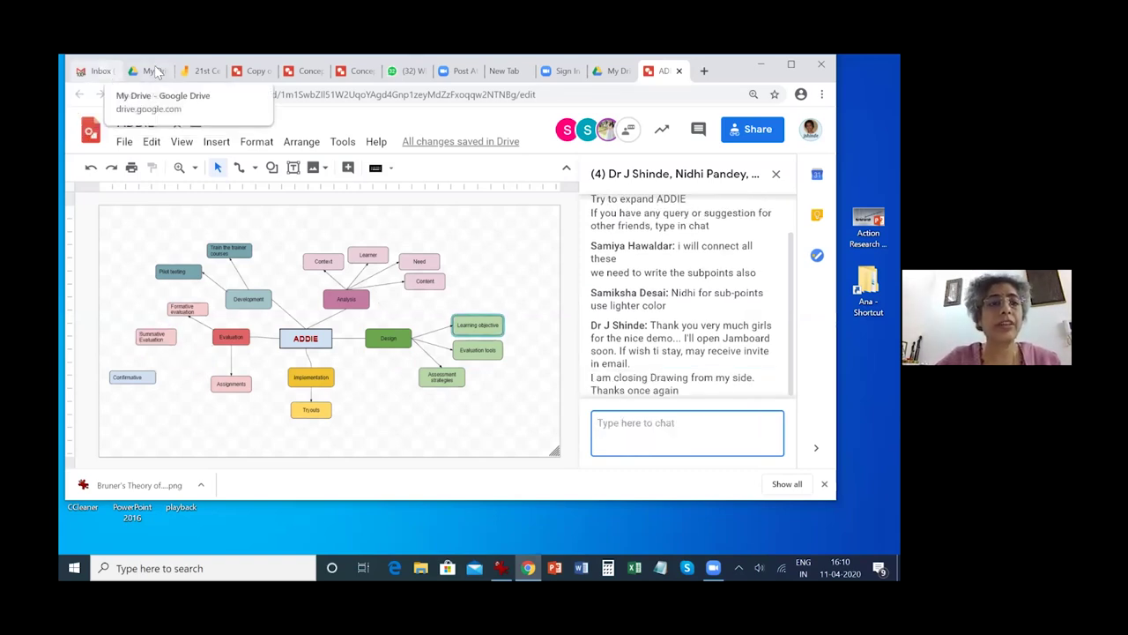
# Step: Create a new blank Google Docs document from My Drive and insert a table with three columns and three rows
pyautogui.click(155, 70)
pyautogui.scroll(-1, 150, 224)
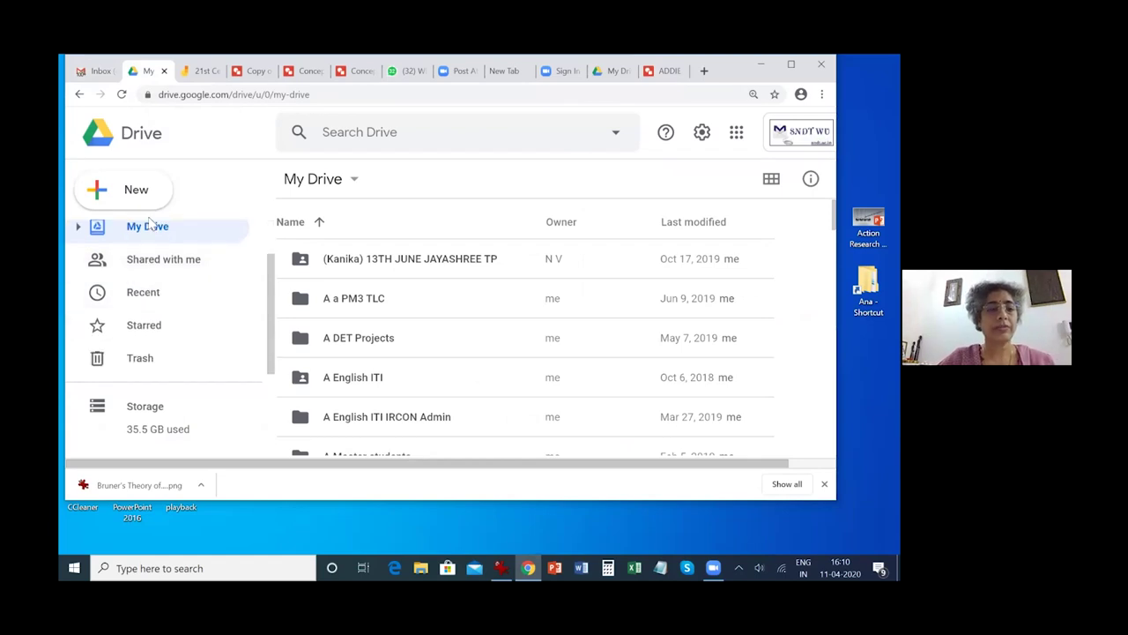
pyautogui.click(133, 189)
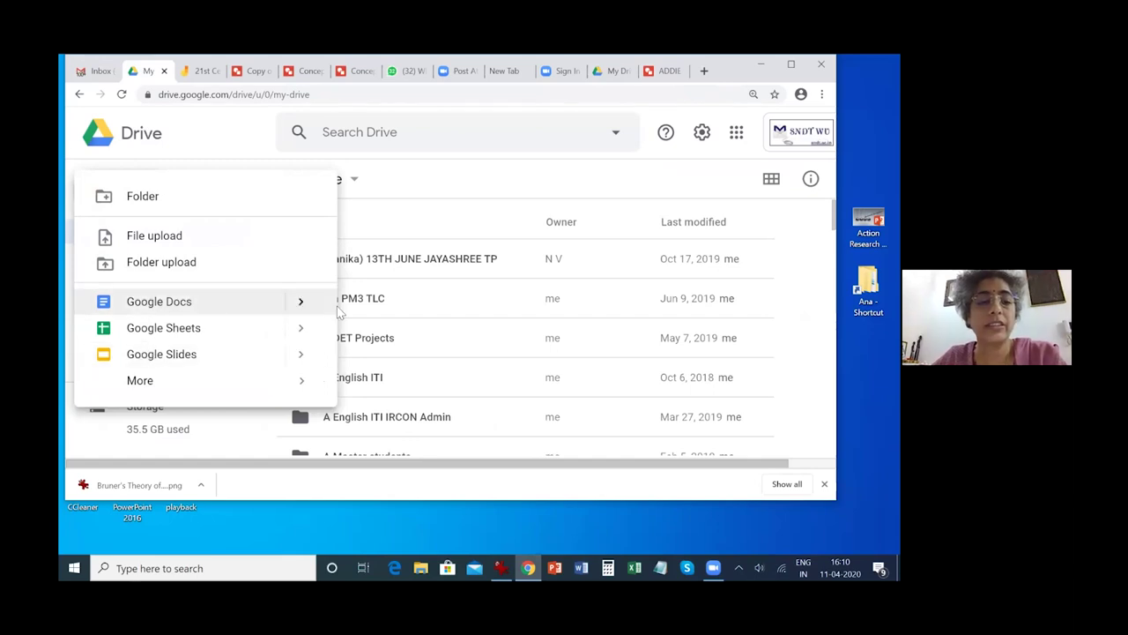
pyautogui.click(159, 315)
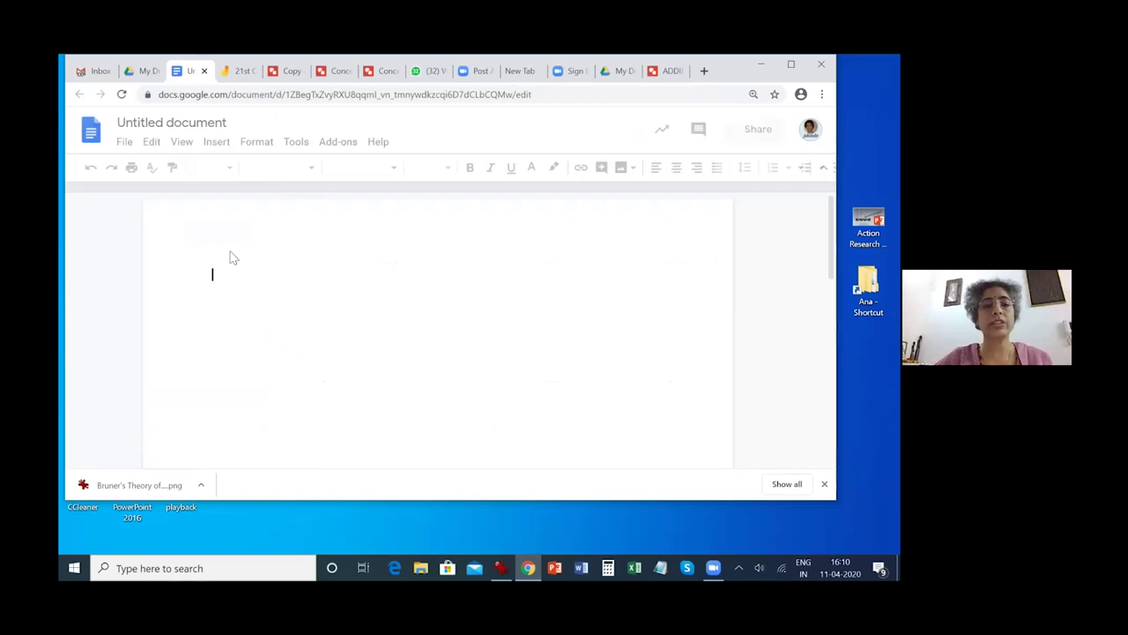
pyautogui.click(216, 142)
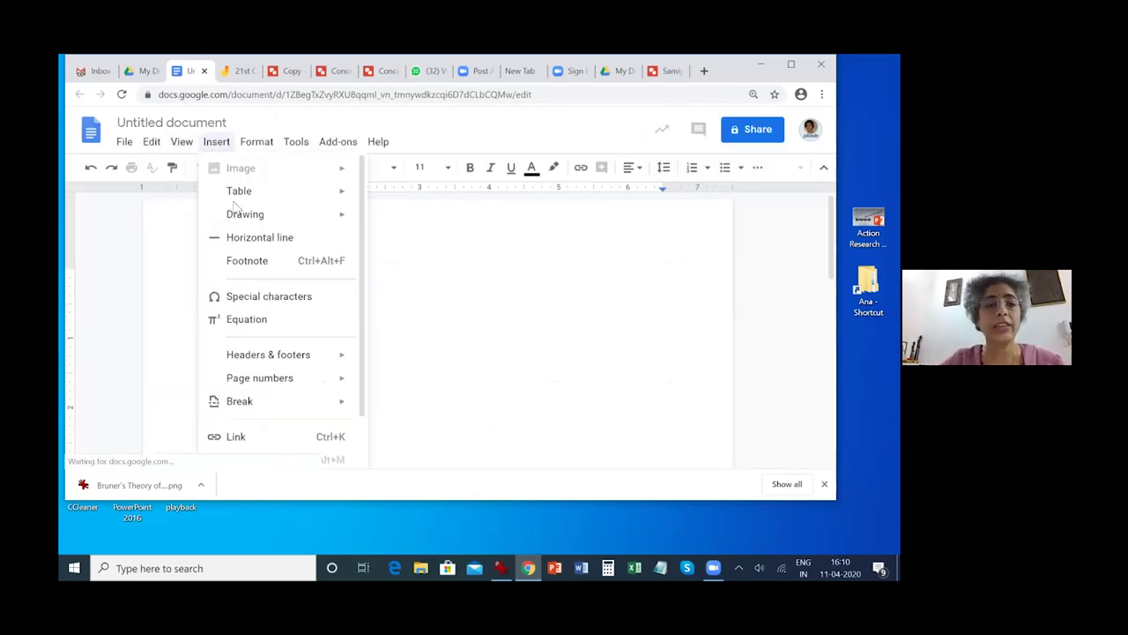
pyautogui.moveTo(353, 196)
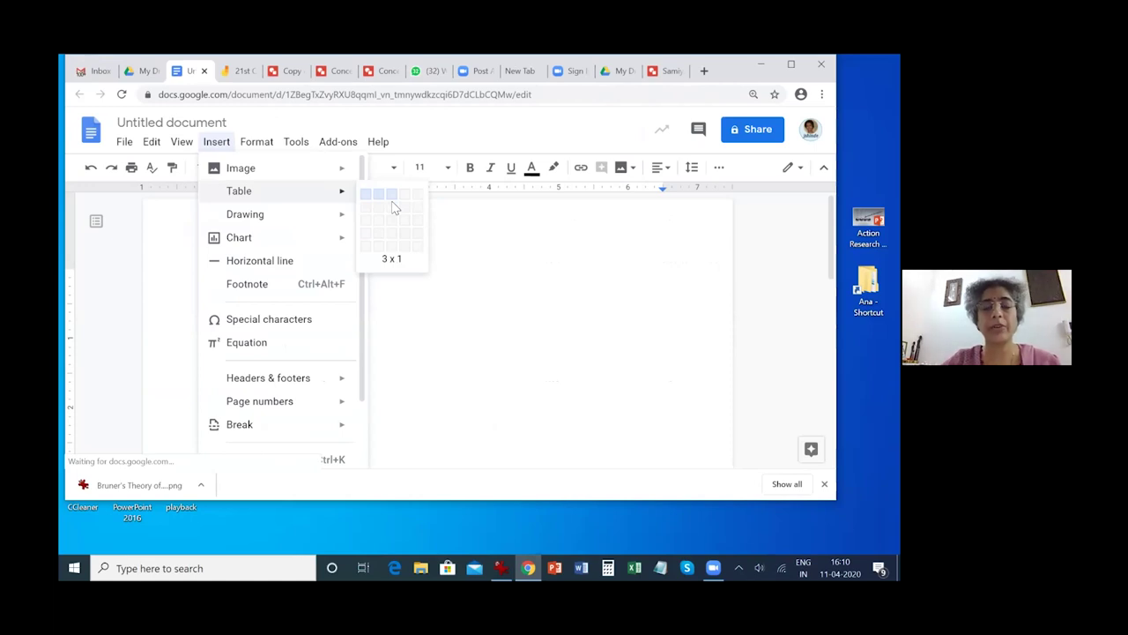
pyautogui.click(393, 220)
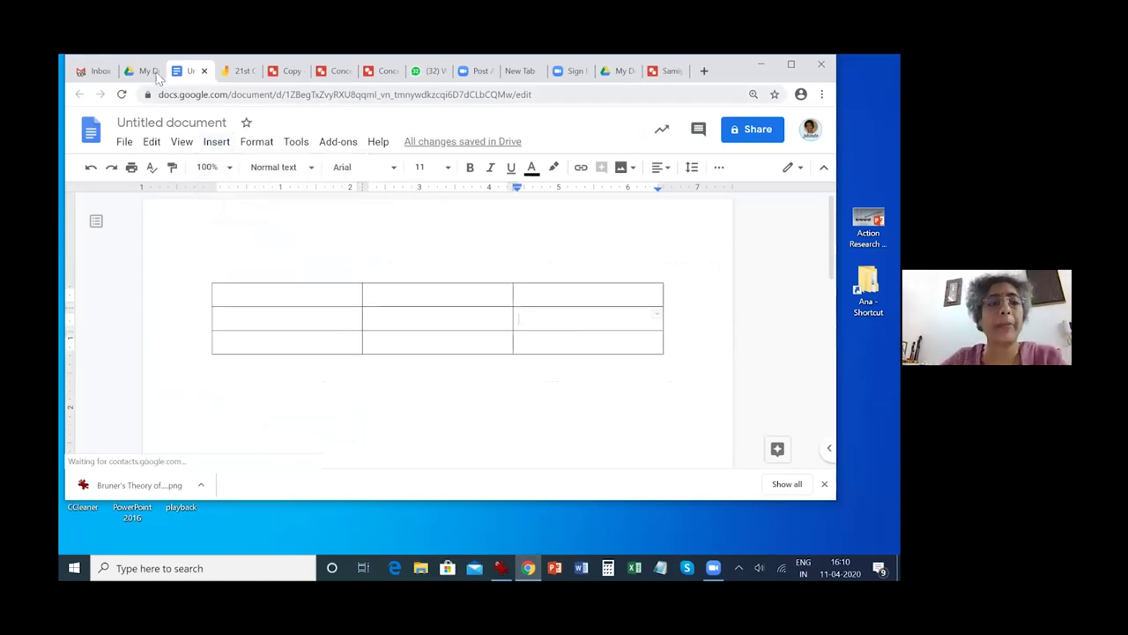
# Step: Search My Drive for "et" and open the document "11011 ET M1 A1 Organisations & Journals of Educational Technology"
pyautogui.click(148, 71)
pyautogui.click(437, 149)
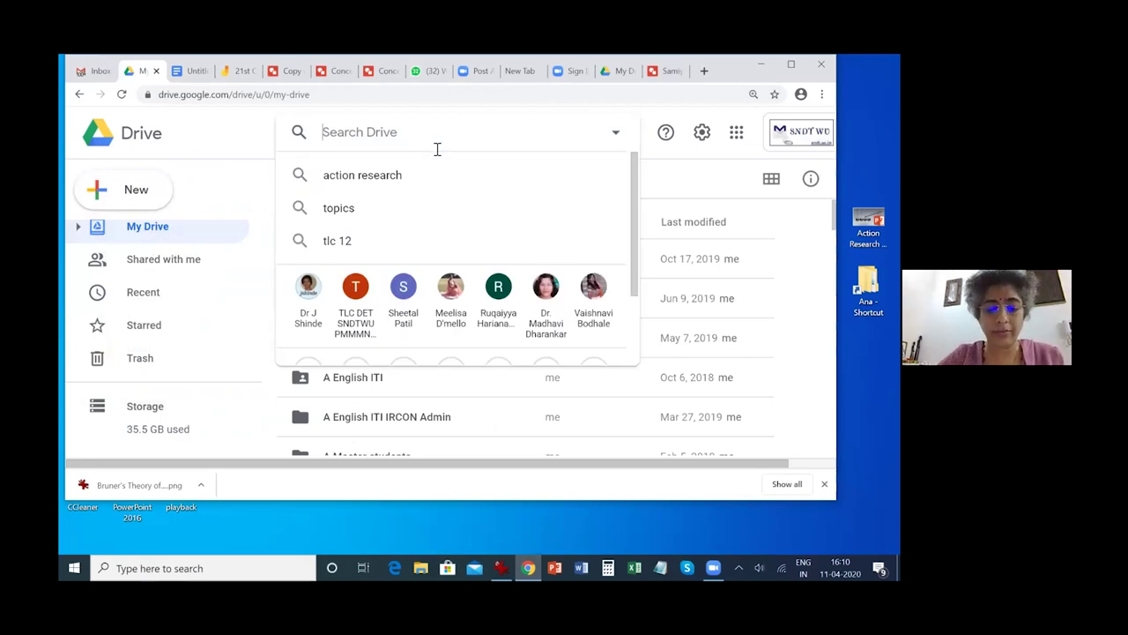
pyautogui.write('et')
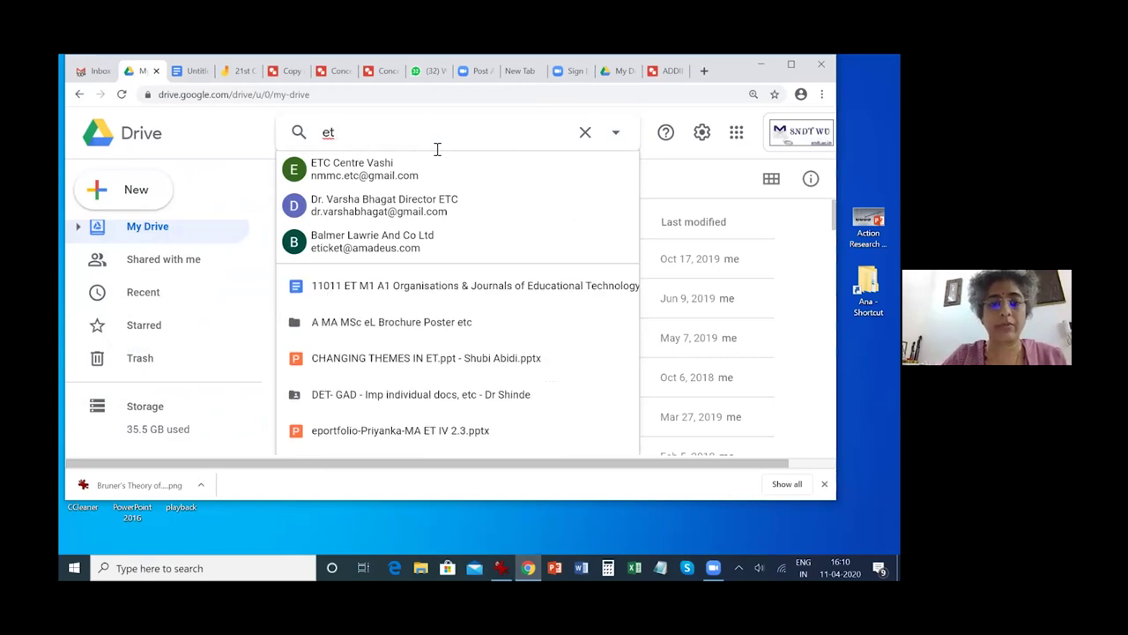
pyautogui.click(447, 278)
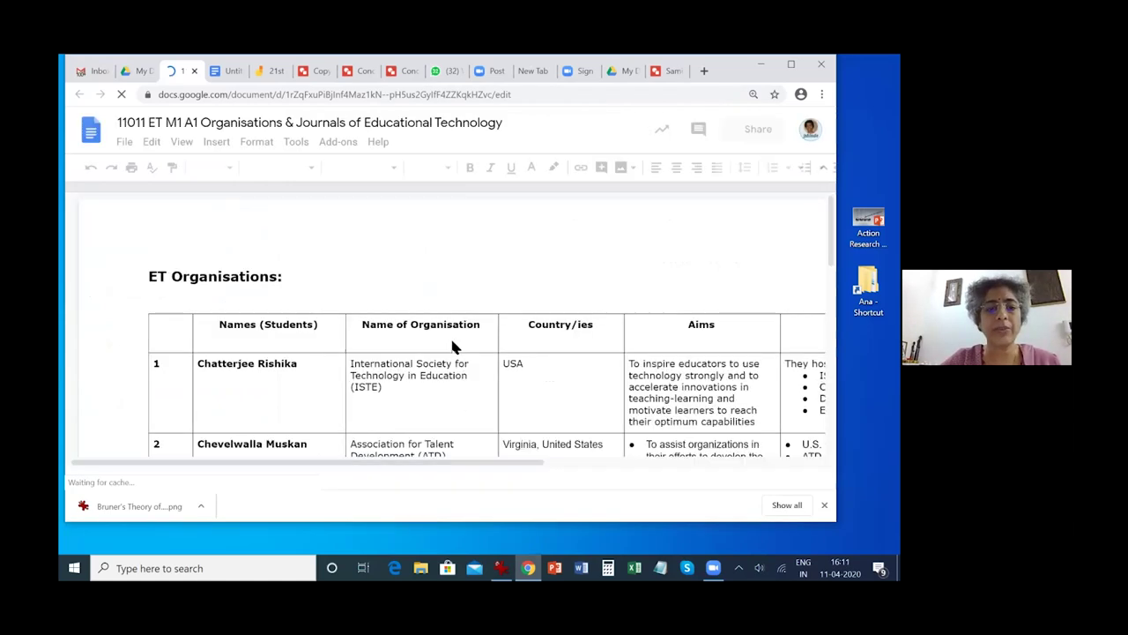
# Step: Examine the students' collaborative ET Organisations table, covering organisation names, countries, aims and activities, through to row 12
pyautogui.hotkey('ctrl', '-')
pyautogui.click(696, 118)
pyautogui.click(697, 120)
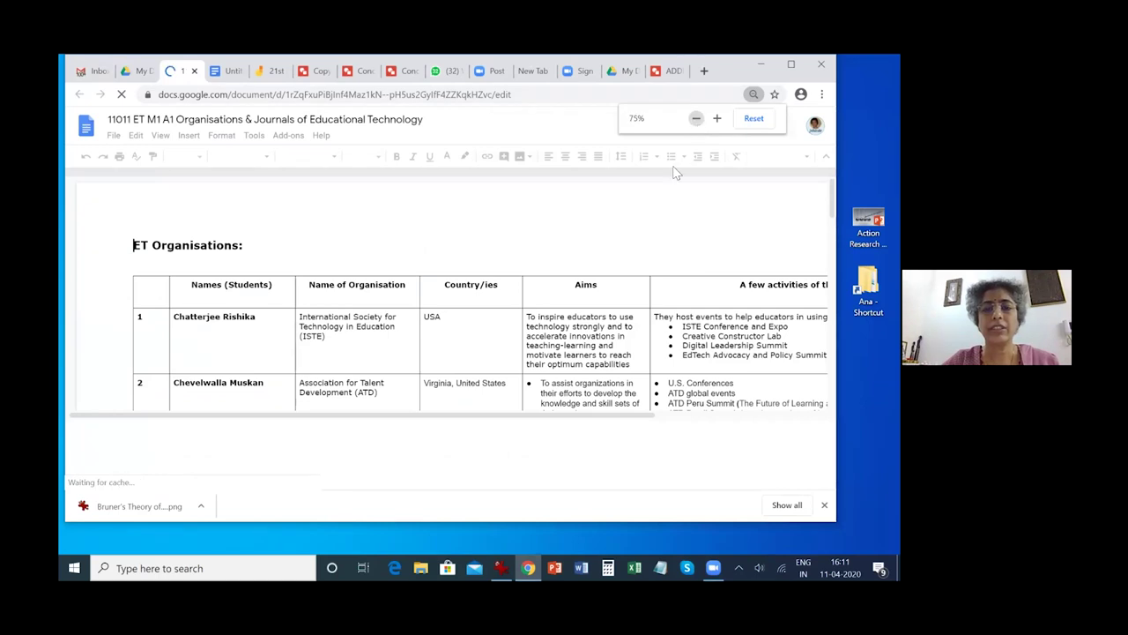
pyautogui.scroll(-3, 535, 348)
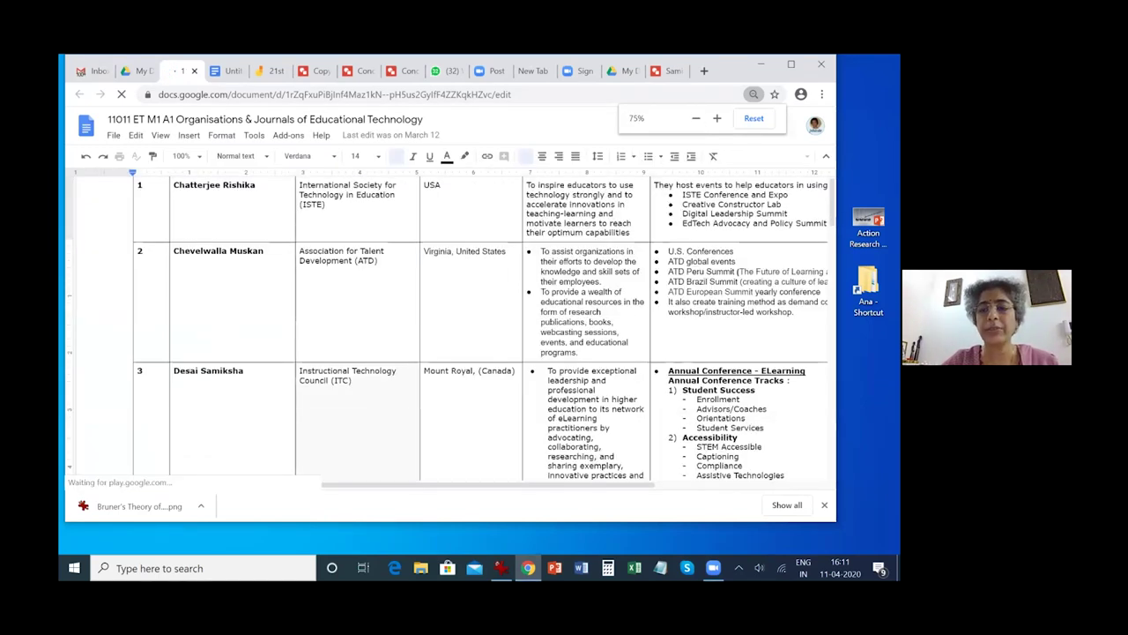
pyautogui.scroll(3, 504, 328)
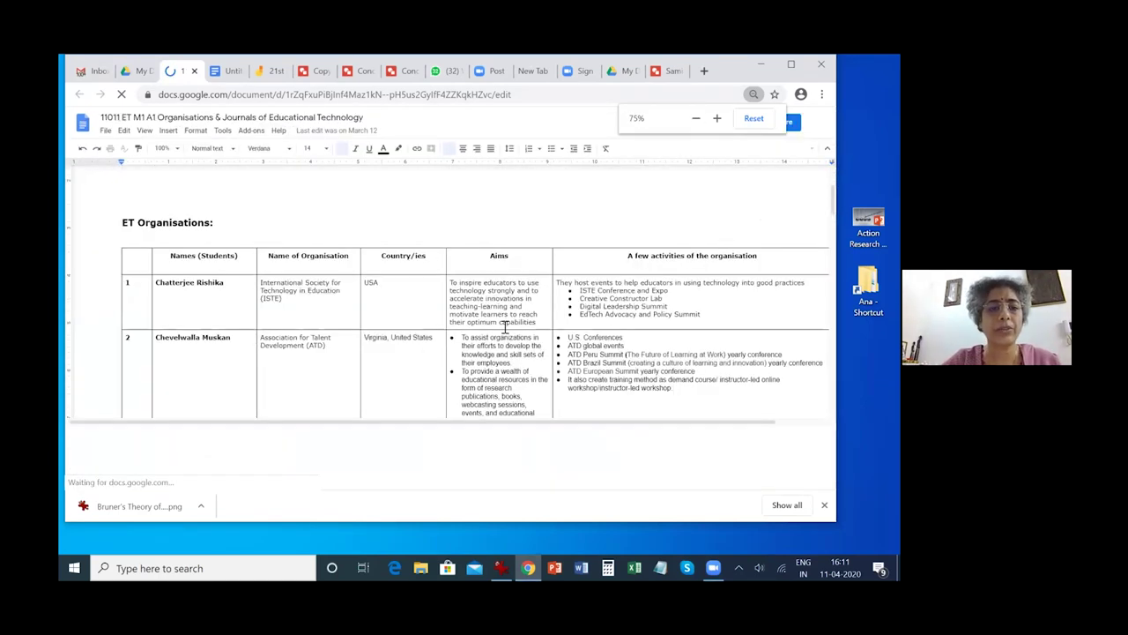
pyautogui.click(296, 301)
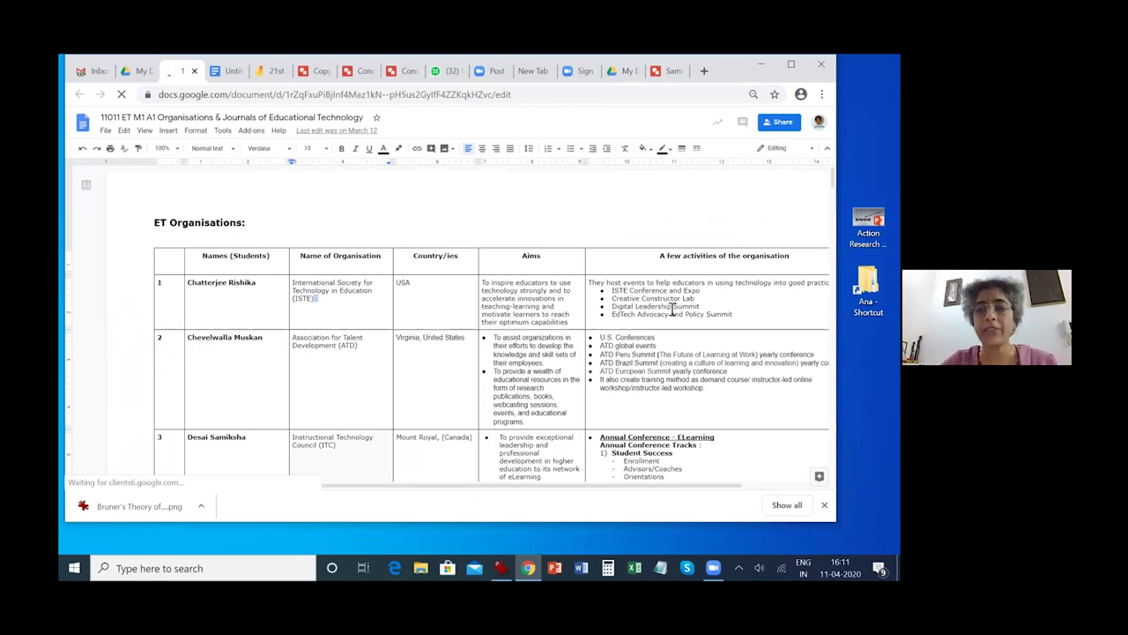
pyautogui.click(675, 353)
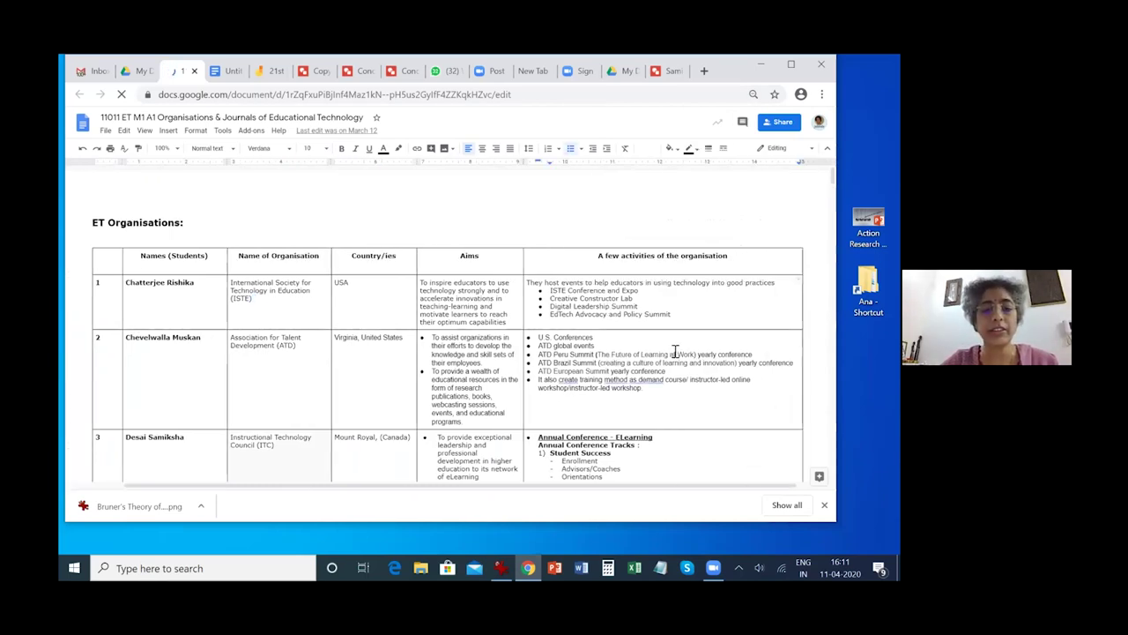
pyautogui.scroll(-5, 675, 352)
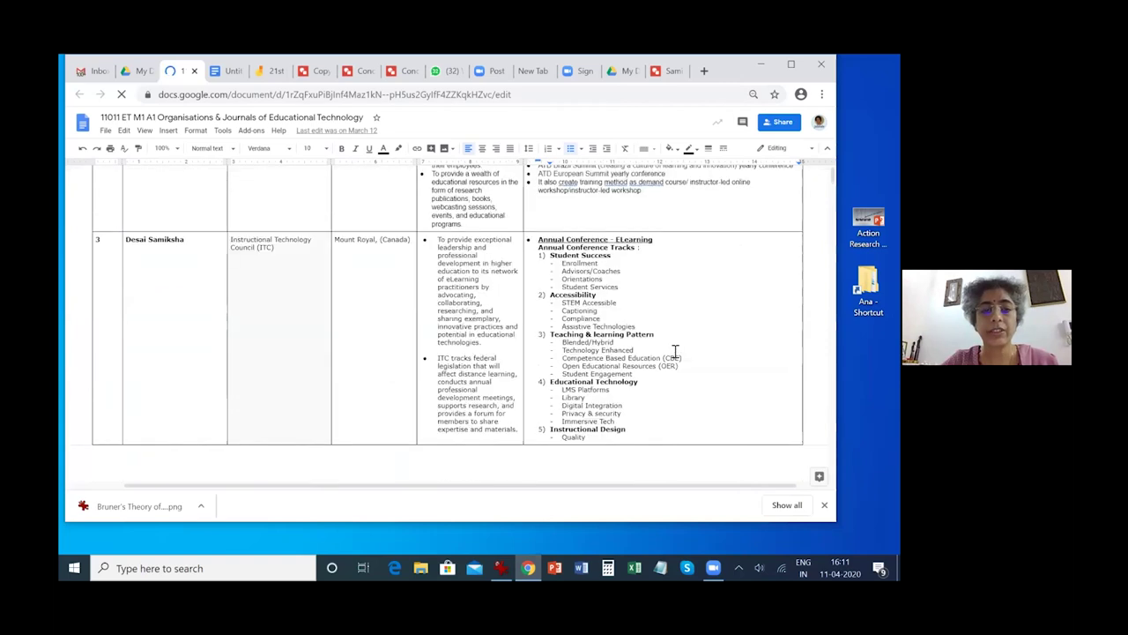
pyautogui.scroll(-3, 675, 351)
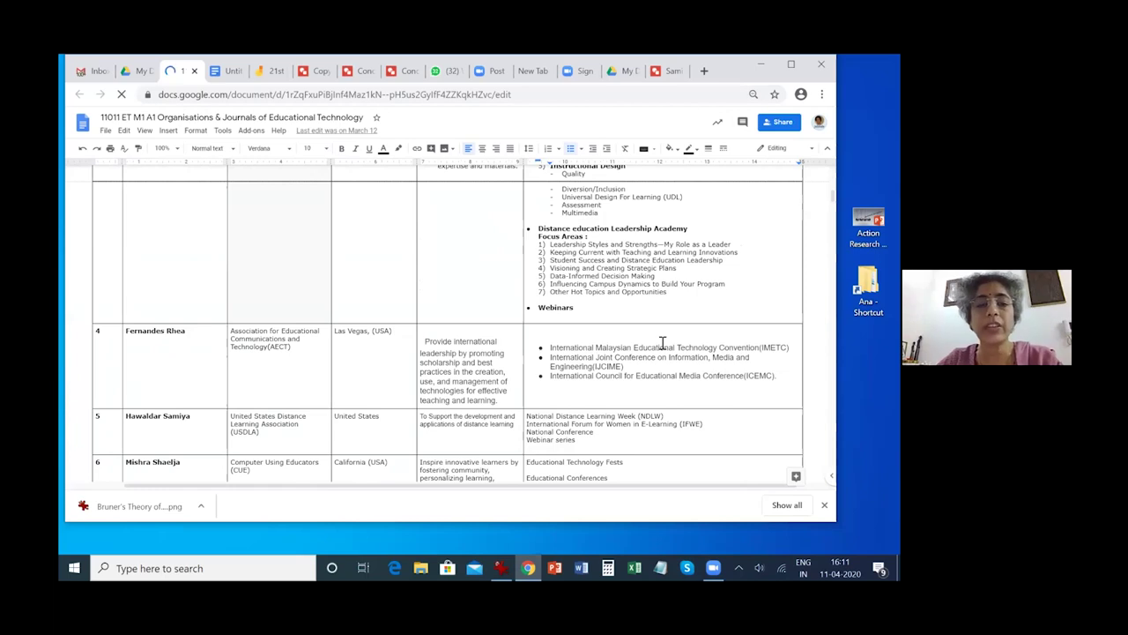
pyautogui.scroll(-2, 663, 343)
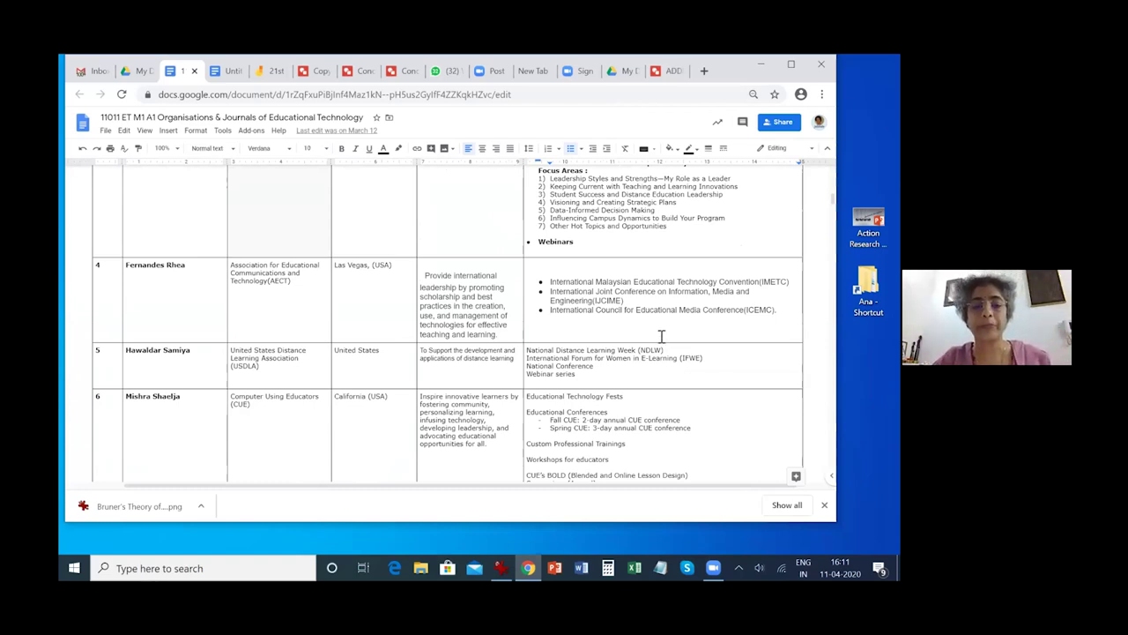
pyautogui.scroll(-3, 662, 341)
pyautogui.scroll(-3, 661, 336)
pyautogui.scroll(-3, 661, 337)
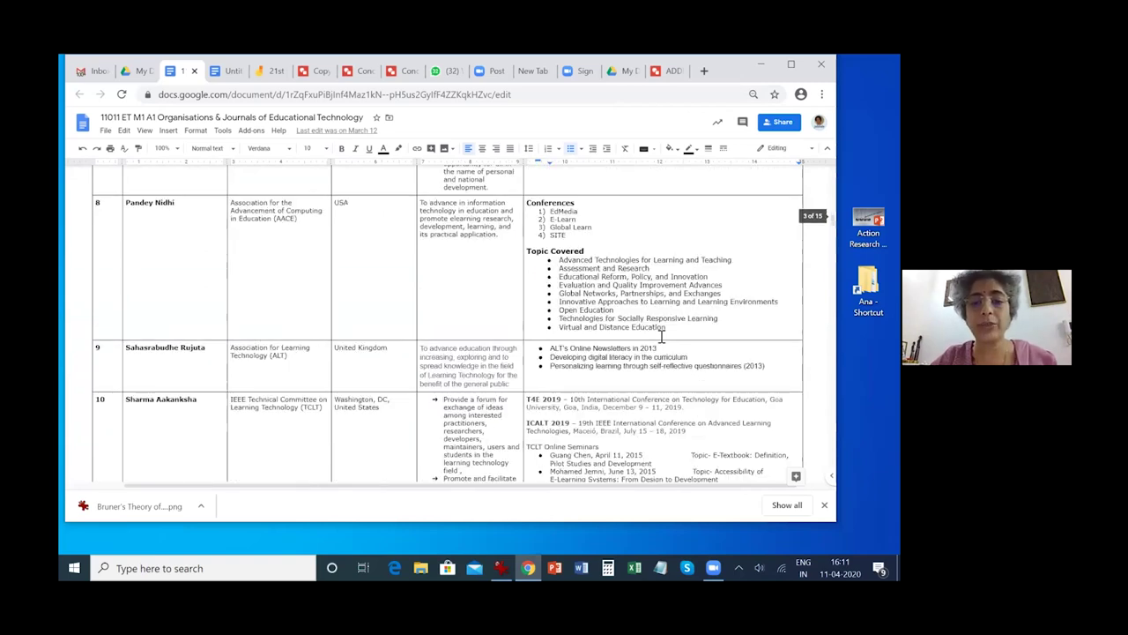
pyautogui.scroll(-9, 661, 337)
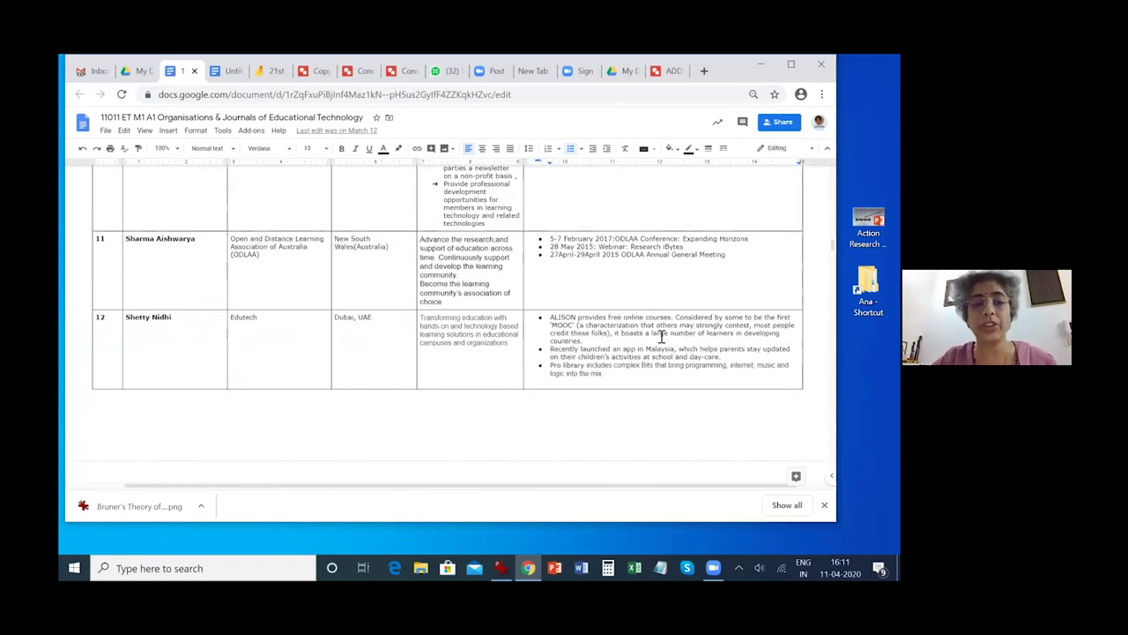
# Step: Examine the students' Journals in ET table, covering journal names, countries, publishers, ISSN, launch year, frequency, themes and subscription mode
pyautogui.scroll(-7, 662, 337)
pyautogui.scroll(-1, 661, 337)
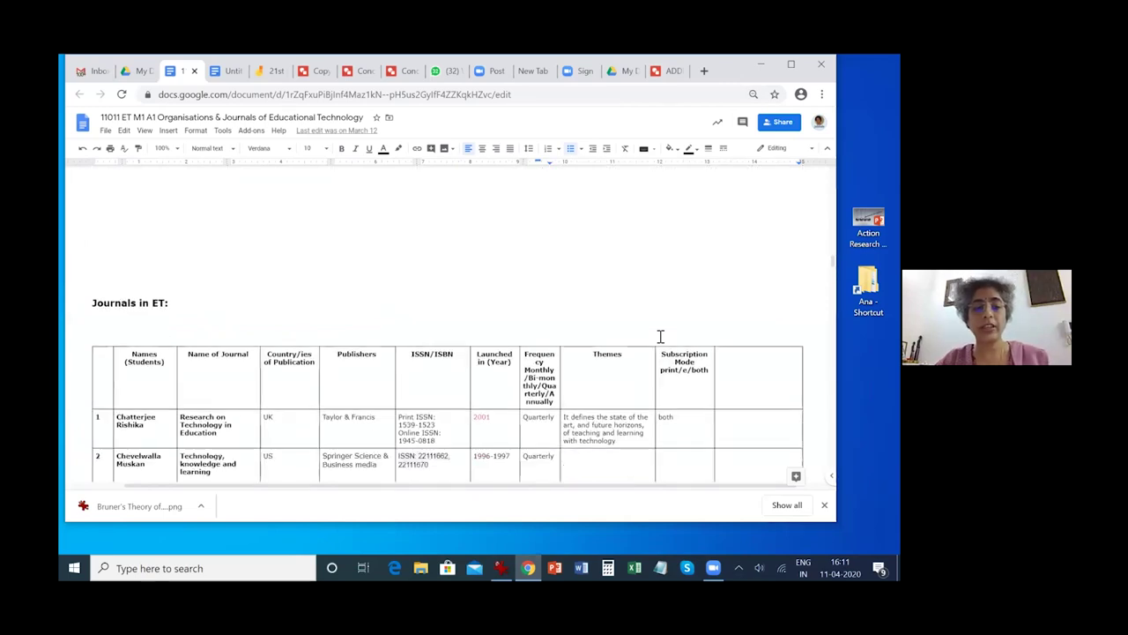
pyautogui.scroll(-4, 661, 337)
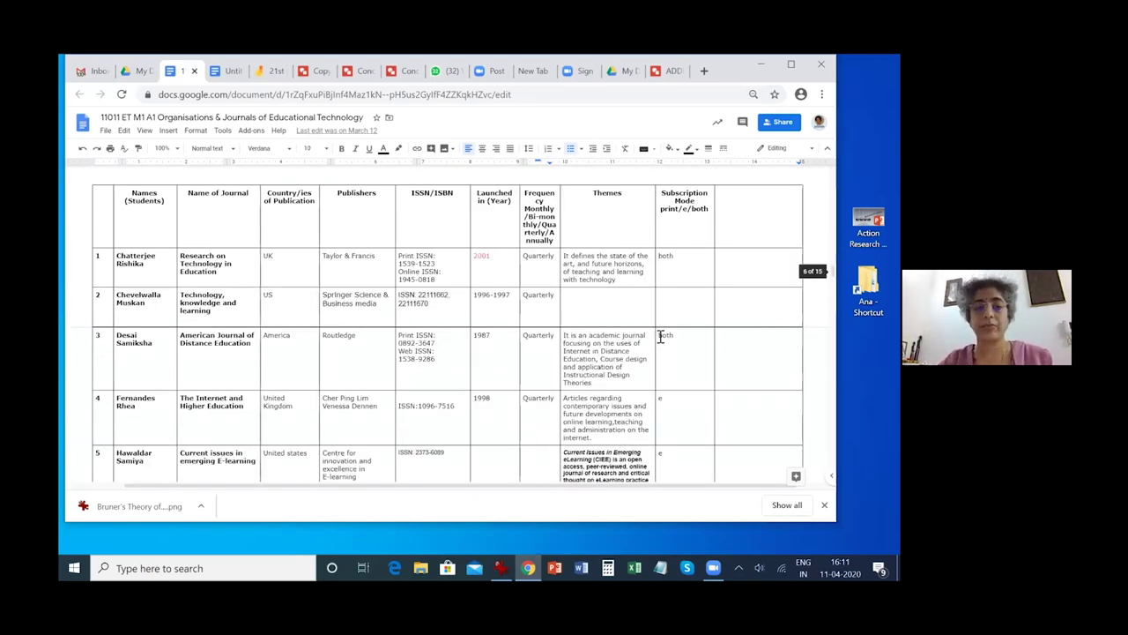
pyautogui.scroll(-15, 660, 336)
pyautogui.scroll(-7, 660, 337)
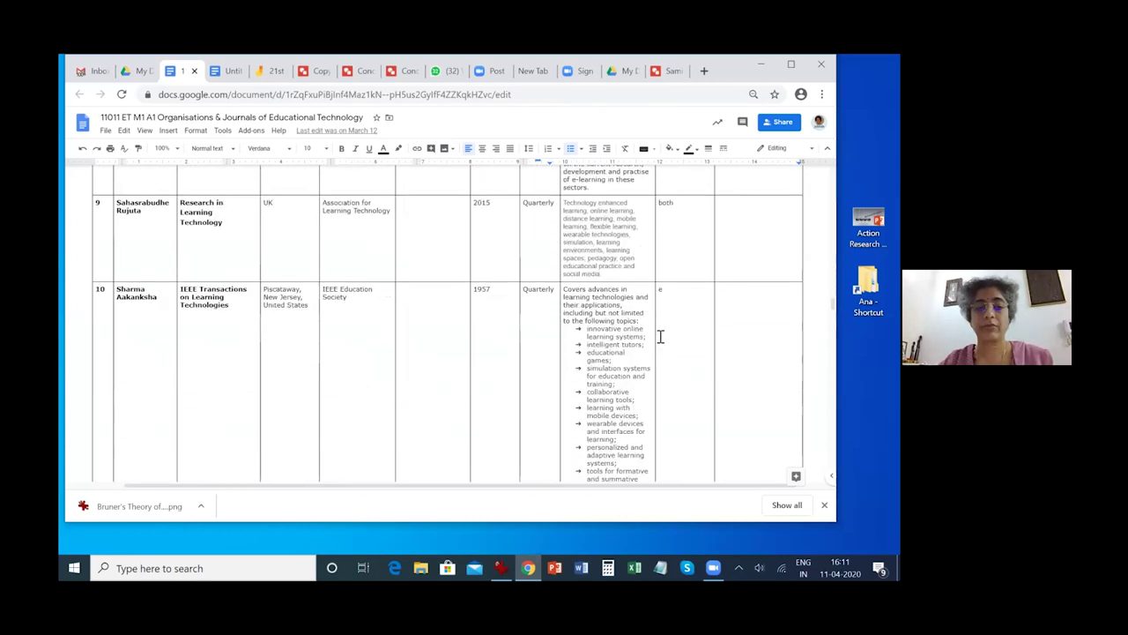
pyautogui.scroll(-15, 660, 336)
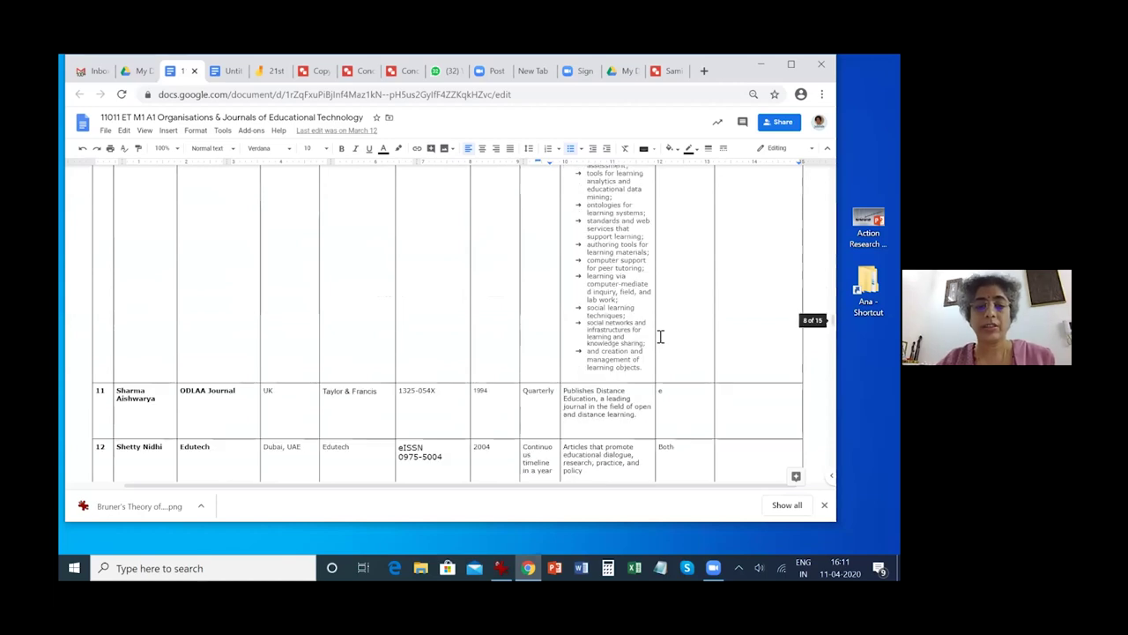
pyautogui.scroll(-7, 660, 337)
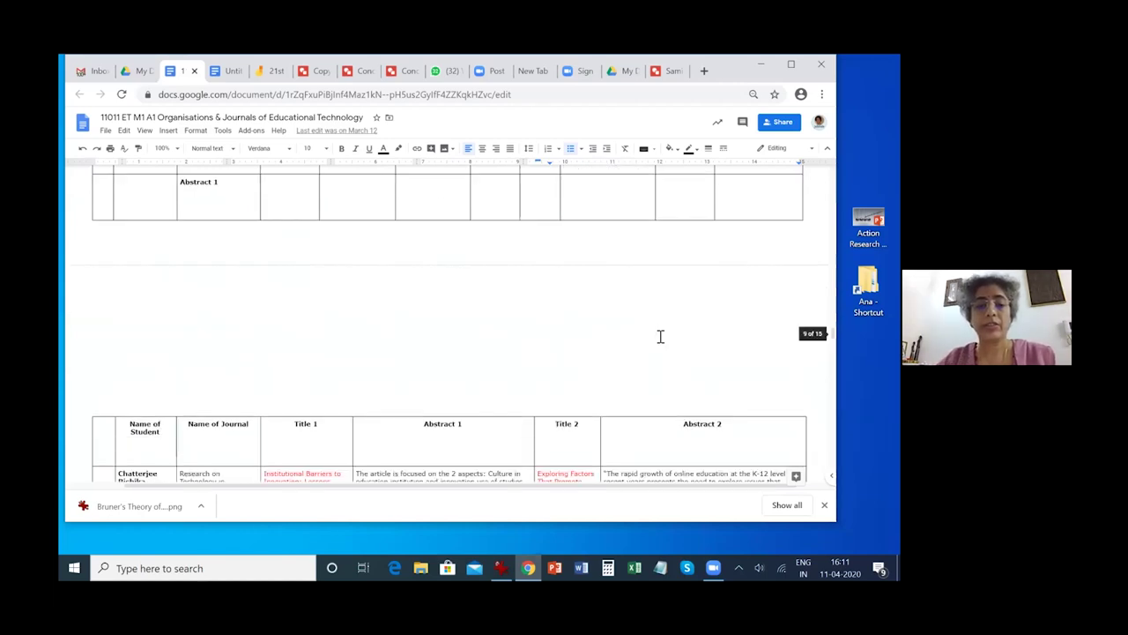
# Step: Examine the students' table of journal article titles and abstracts through to the end of the document
pyautogui.scroll(-15, 660, 336)
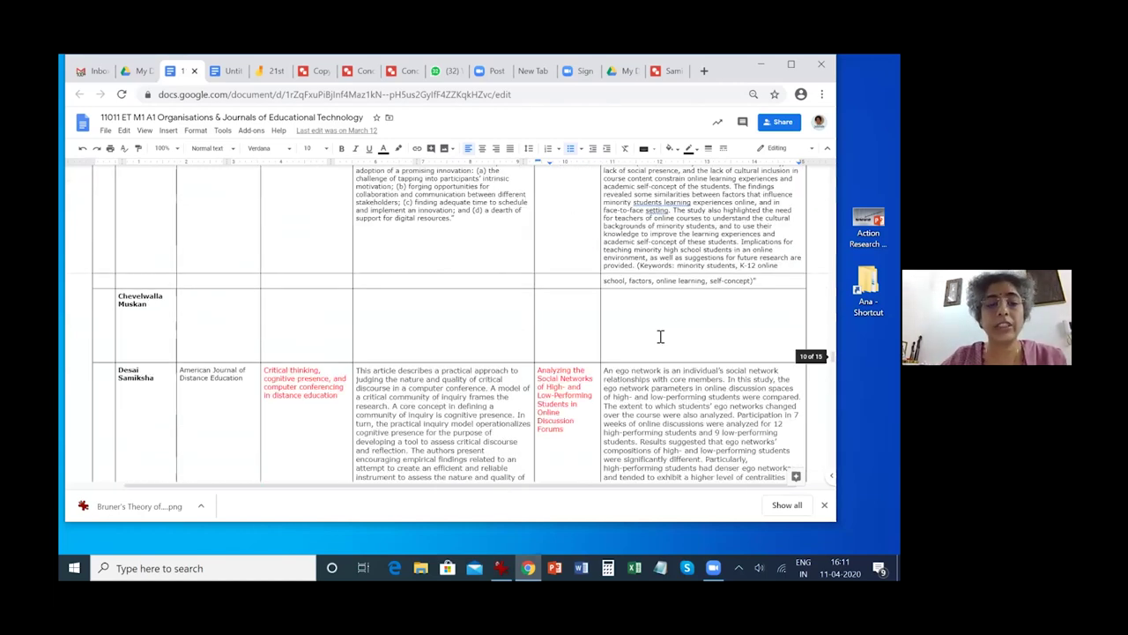
pyautogui.scroll(8, 660, 337)
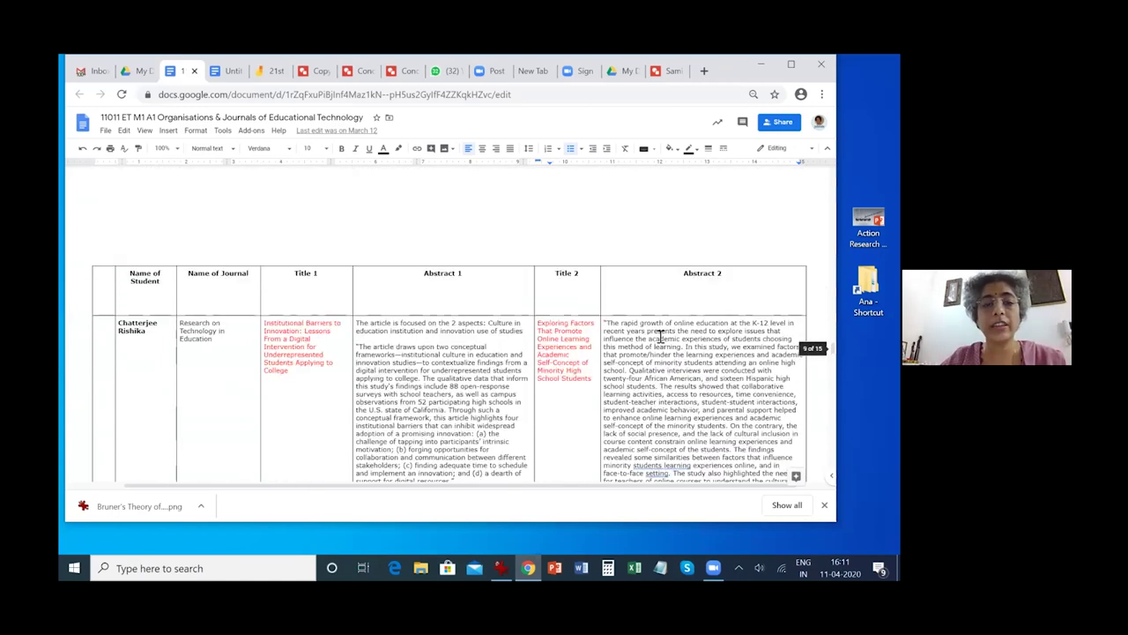
pyautogui.scroll(3, 660, 336)
pyautogui.scroll(-3, 660, 337)
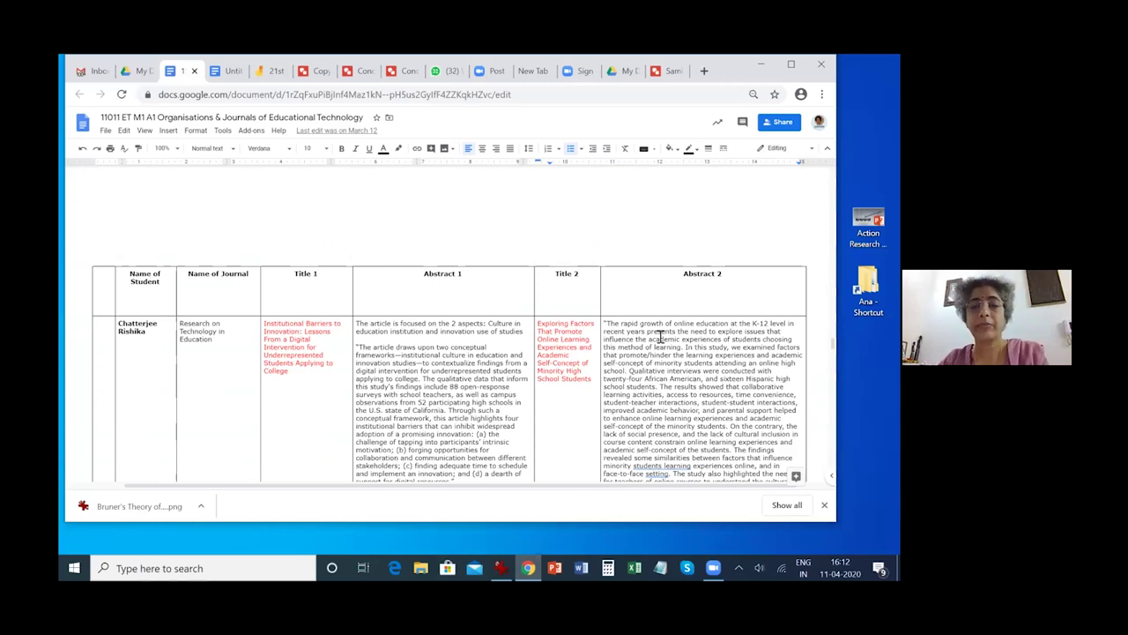
pyautogui.scroll(-3, 660, 337)
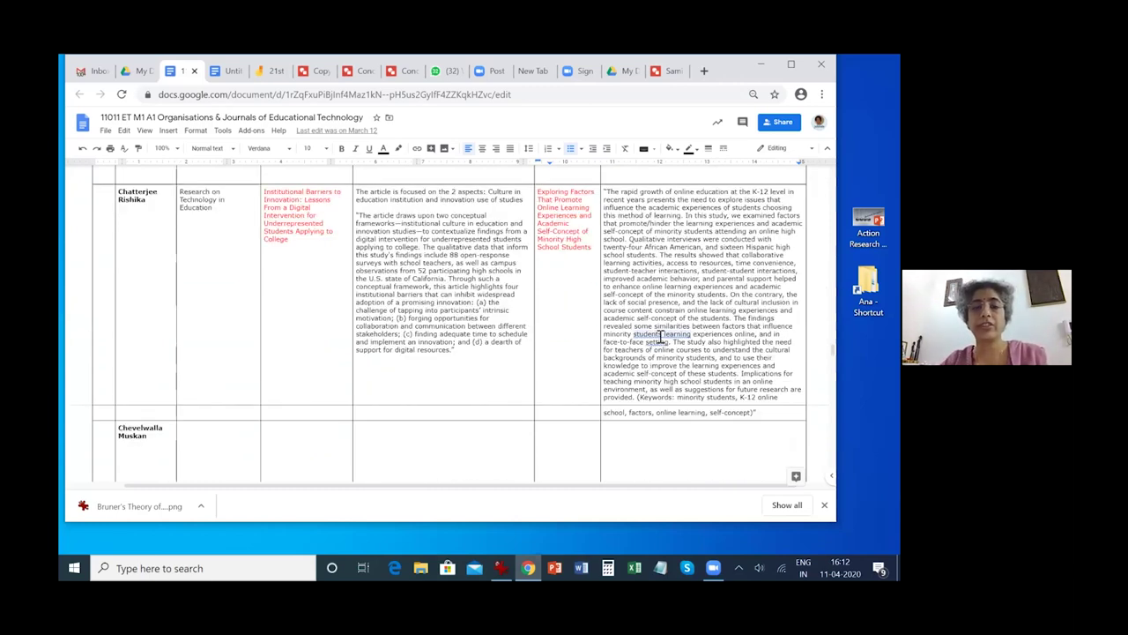
pyautogui.scroll(-5, 661, 336)
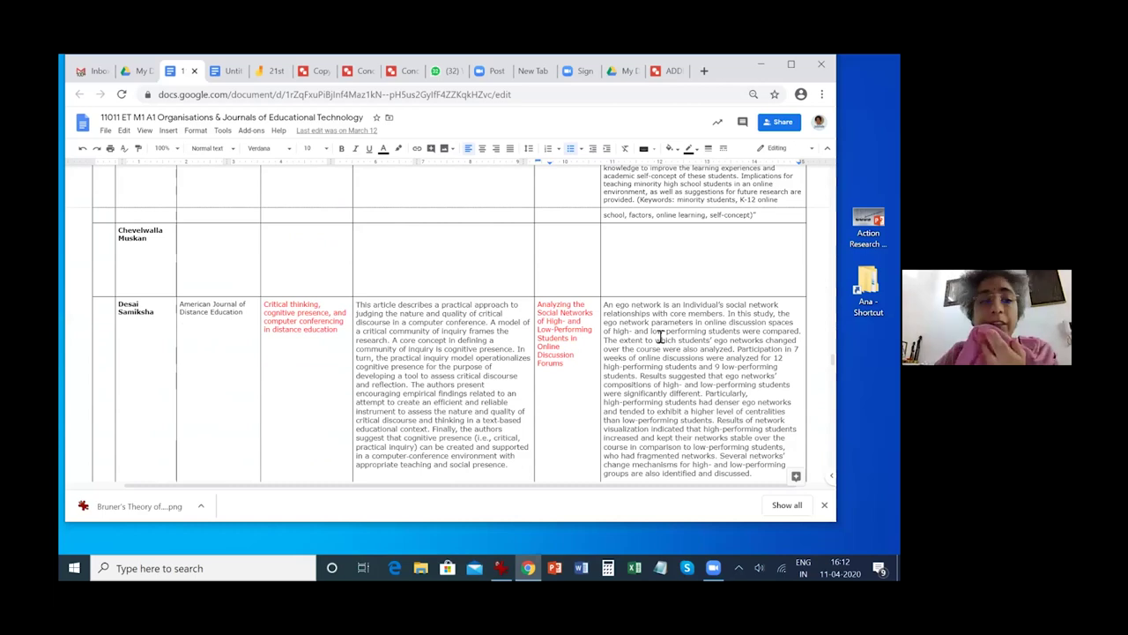
pyautogui.scroll(-12, 660, 336)
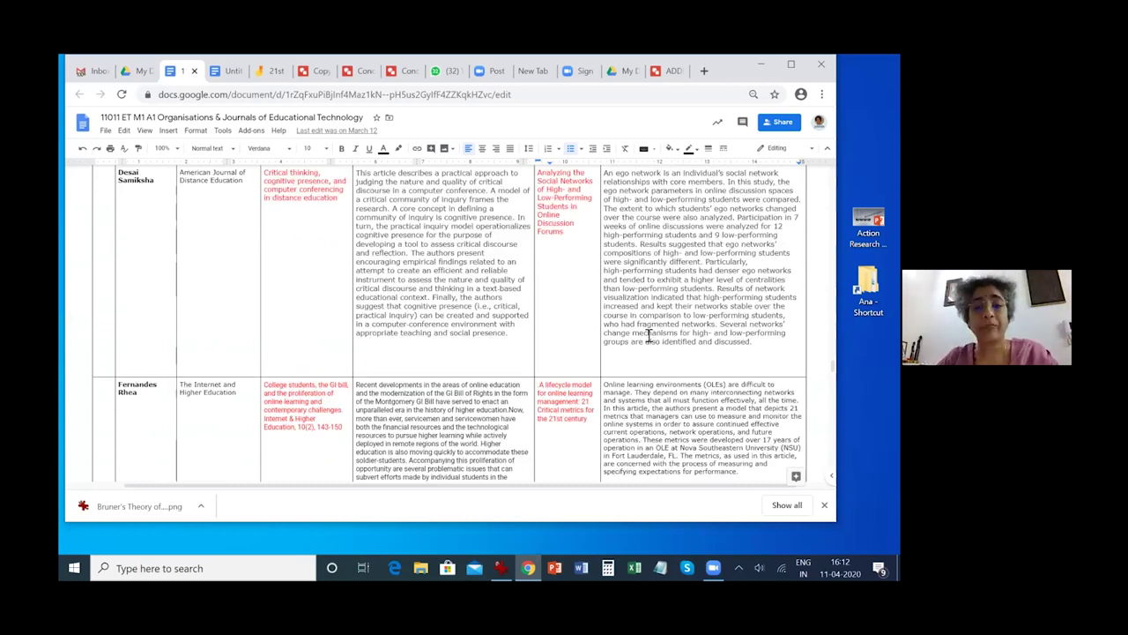
pyautogui.scroll(-10, 648, 335)
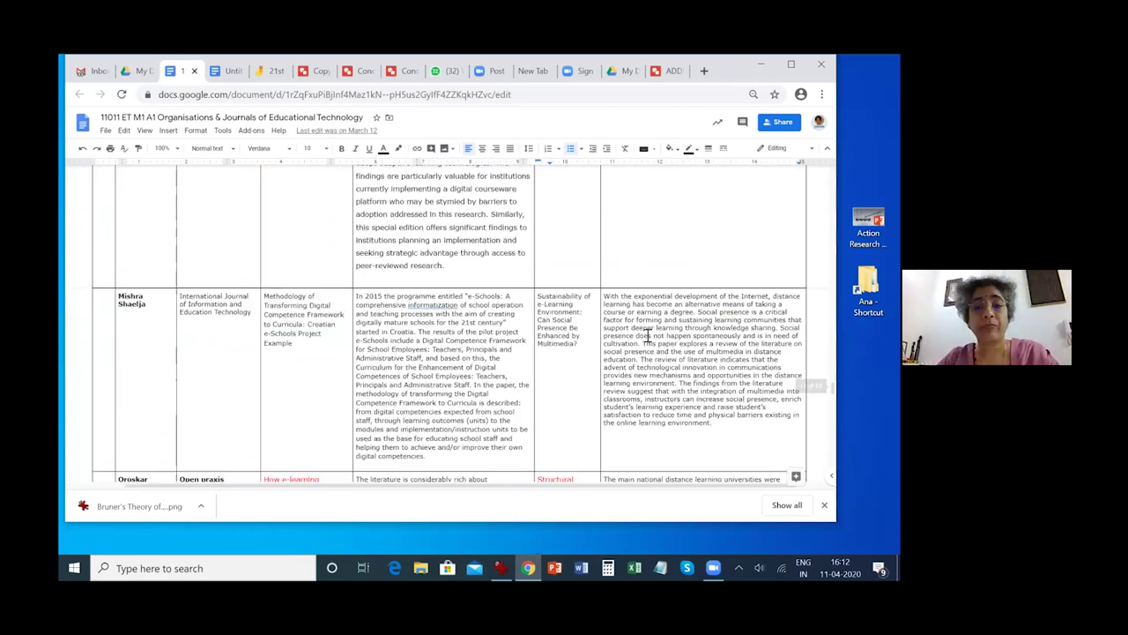
pyautogui.scroll(-1, 648, 335)
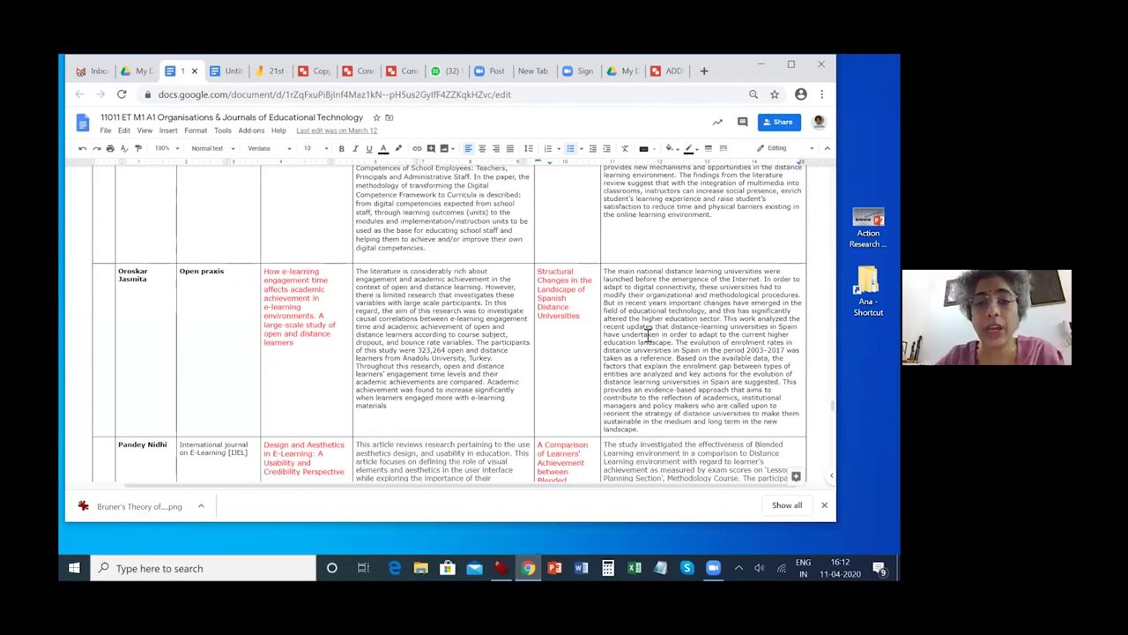
pyautogui.scroll(-12, 648, 335)
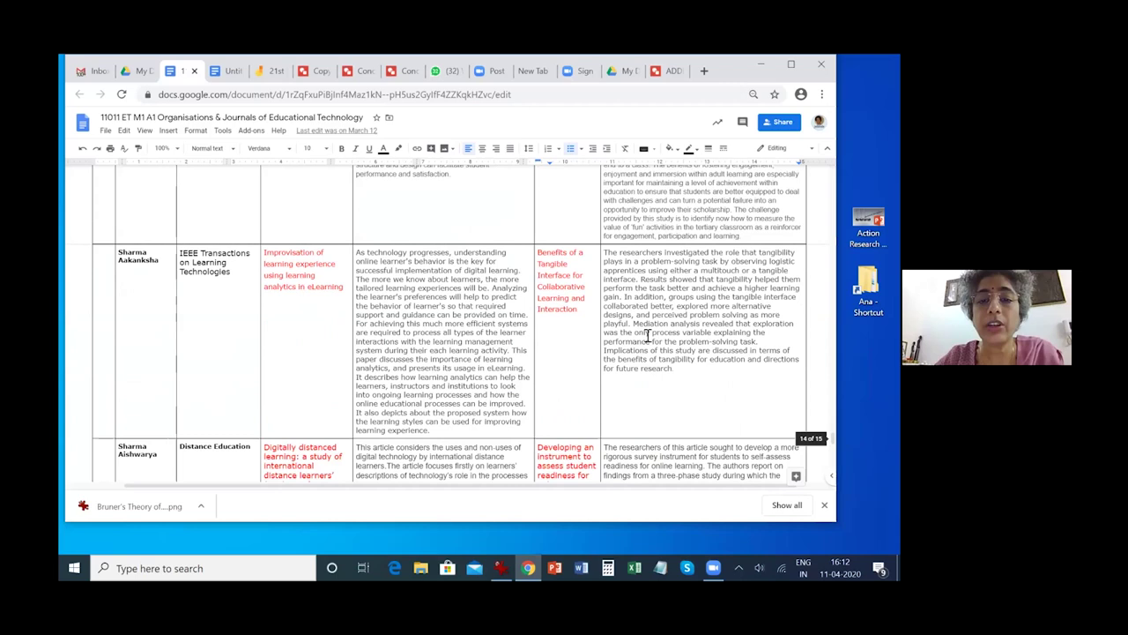
pyautogui.scroll(-2, 648, 335)
pyautogui.scroll(-3, 648, 335)
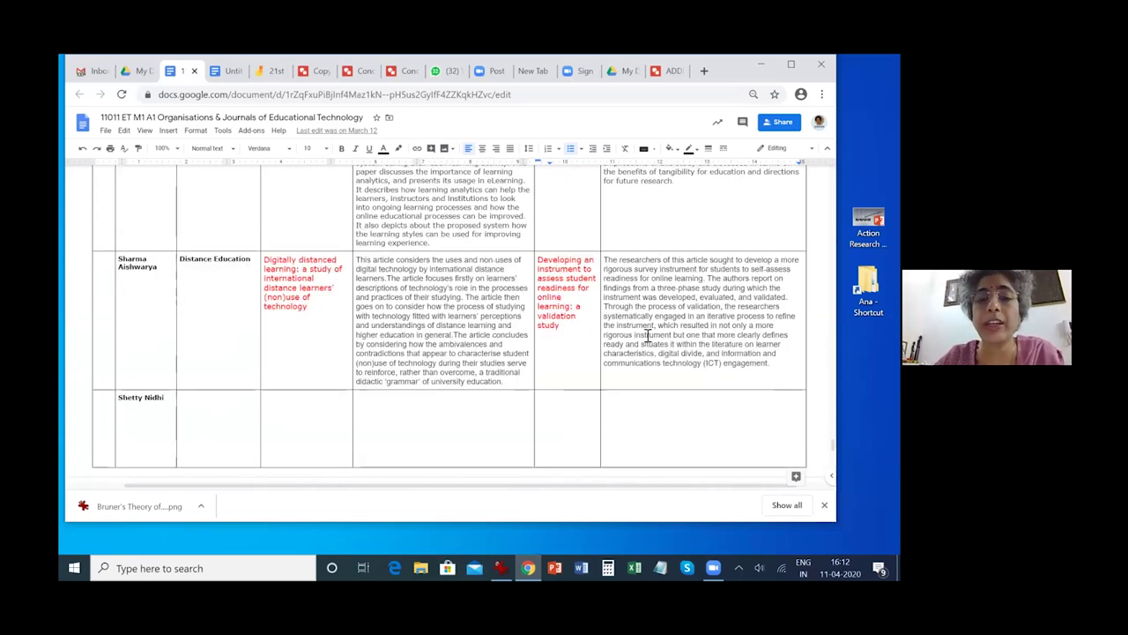
pyautogui.scroll(-5, 648, 335)
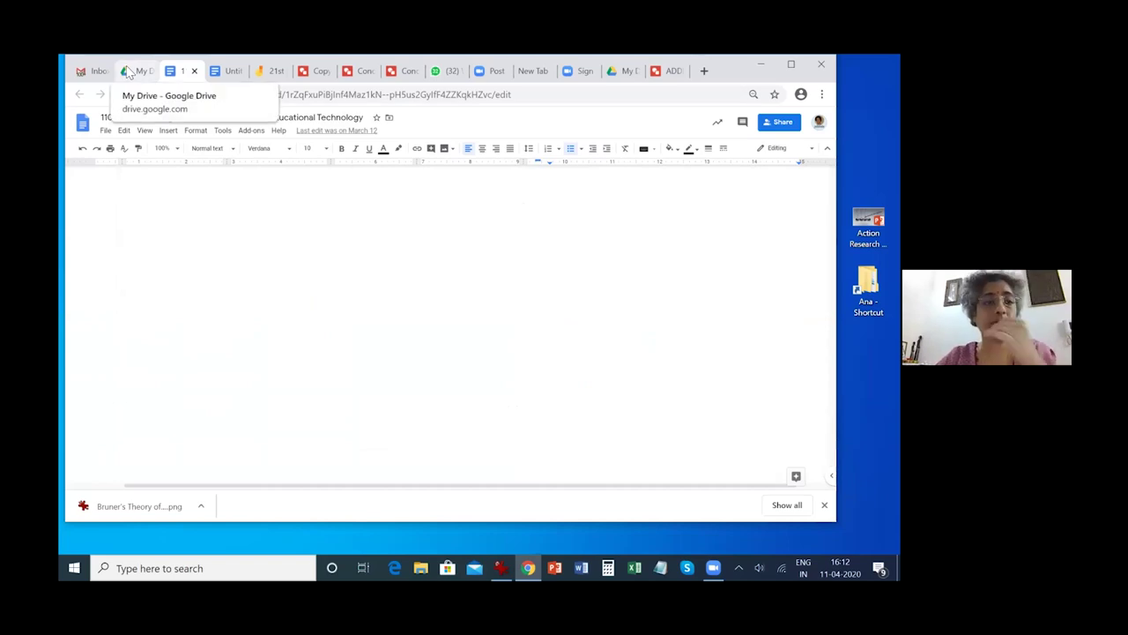
# Step: Switch back to My Drive, clear the "et" search and reduce the page zoom by one level
pyautogui.click(132, 71)
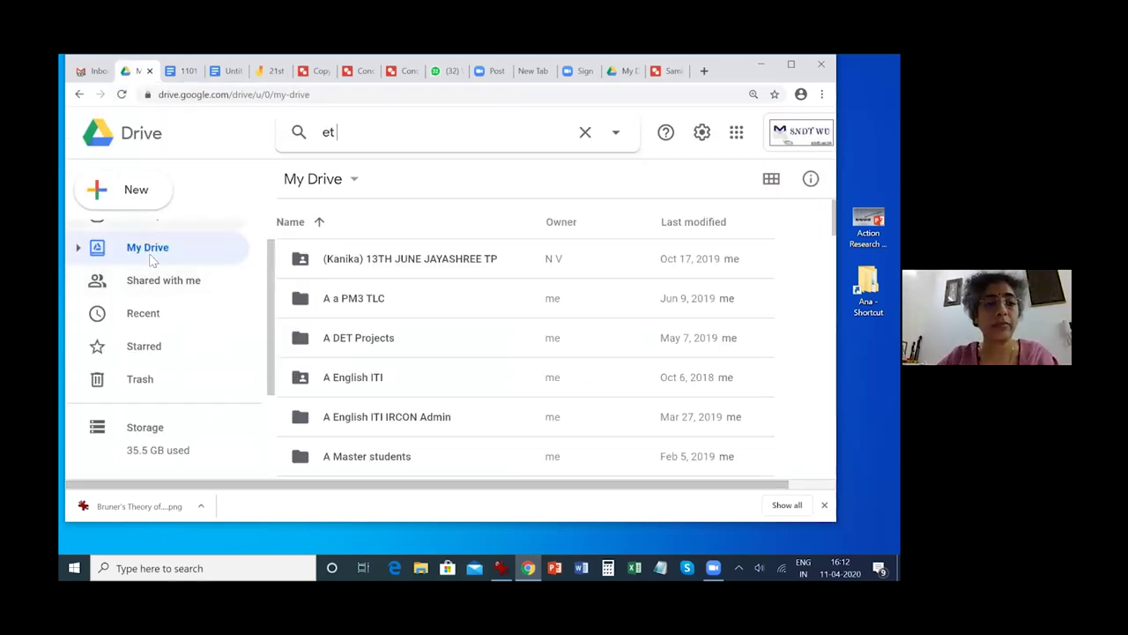
pyautogui.scroll(1, 166, 282)
pyautogui.scroll(-1, 168, 290)
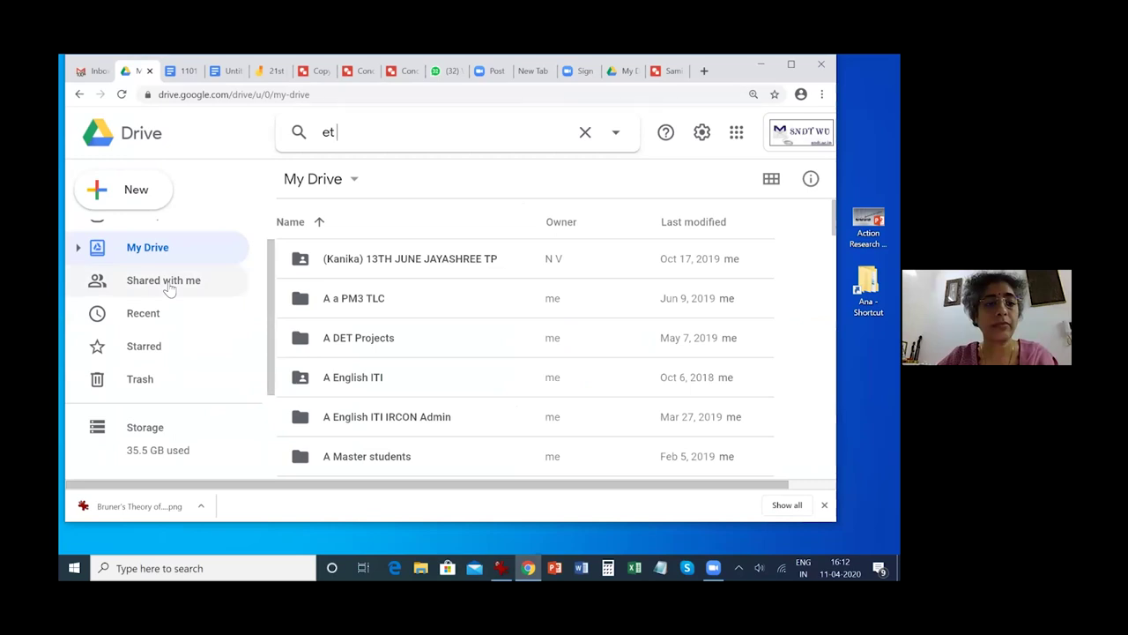
pyautogui.scroll(1, 194, 251)
pyautogui.doubleClick(329, 132)
pyautogui.click(584, 132)
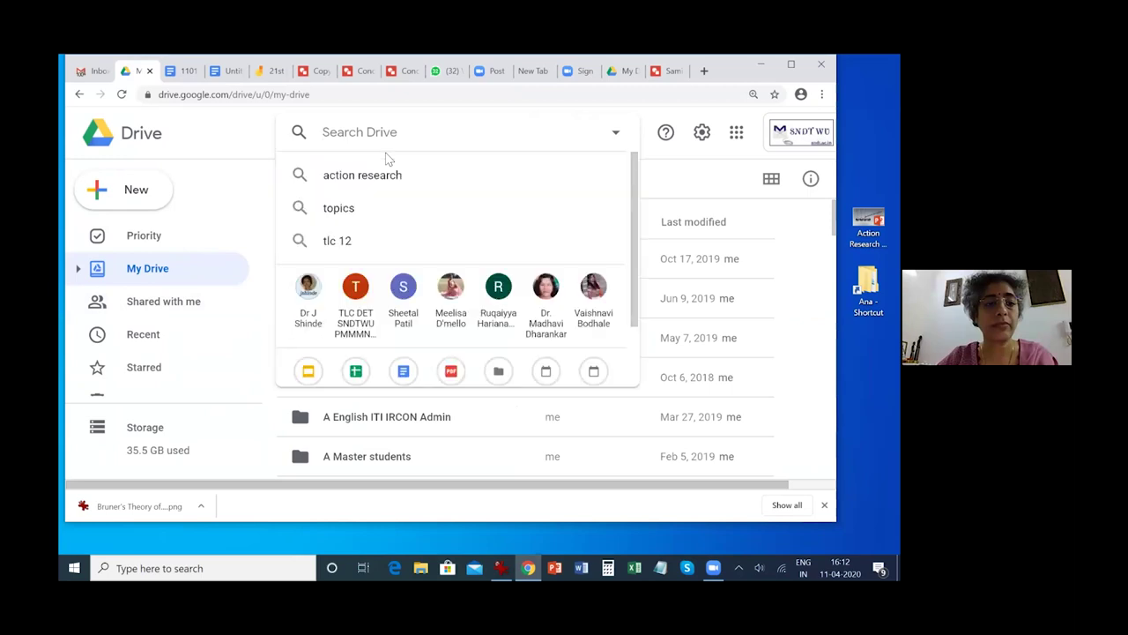
pyautogui.click(685, 178)
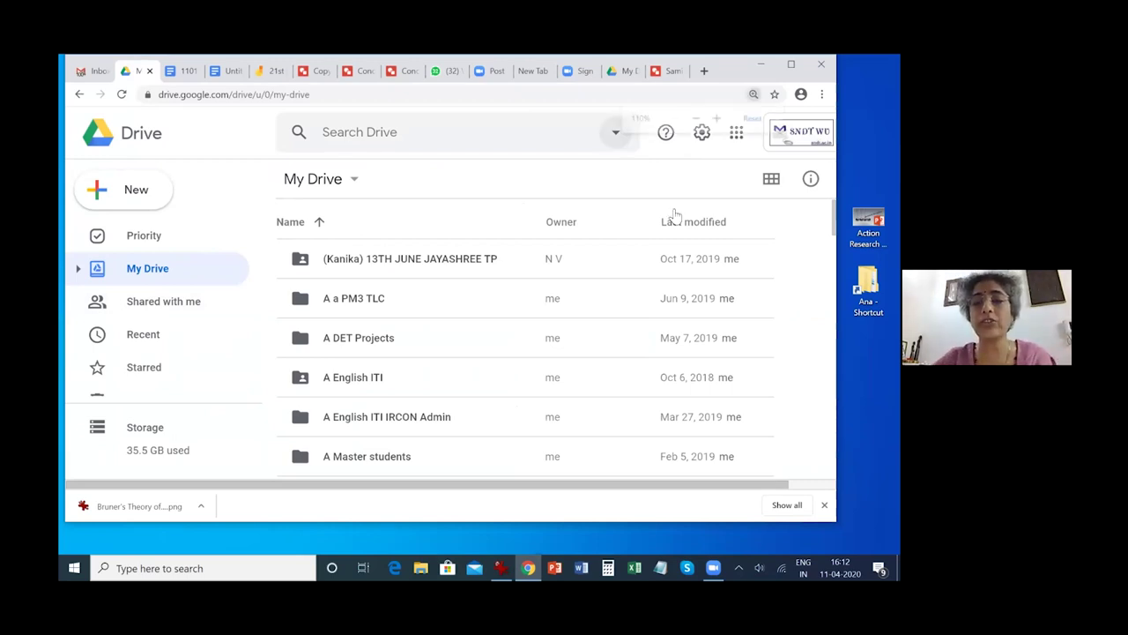
pyautogui.hotkey('ctrl', '-')
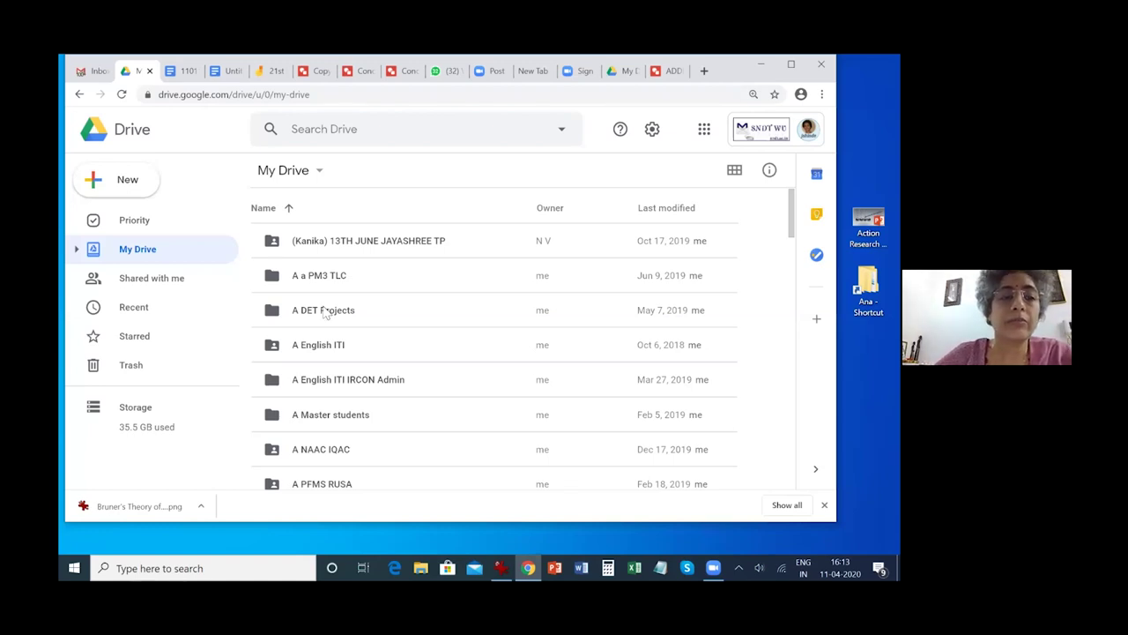
# Step: Review the file types that can be created in Drive, including the additional ones such as Google Forms and Google Drawings
pyautogui.click(117, 179)
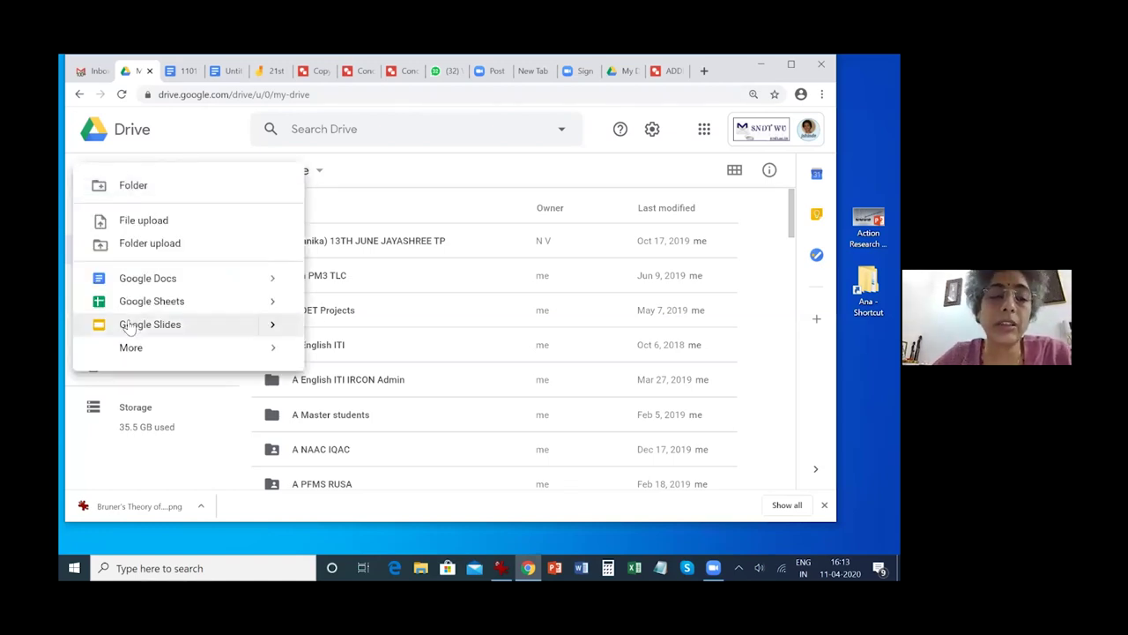
pyautogui.moveTo(137, 353)
pyautogui.scroll(-2, 433, 380)
pyautogui.scroll(2, 434, 381)
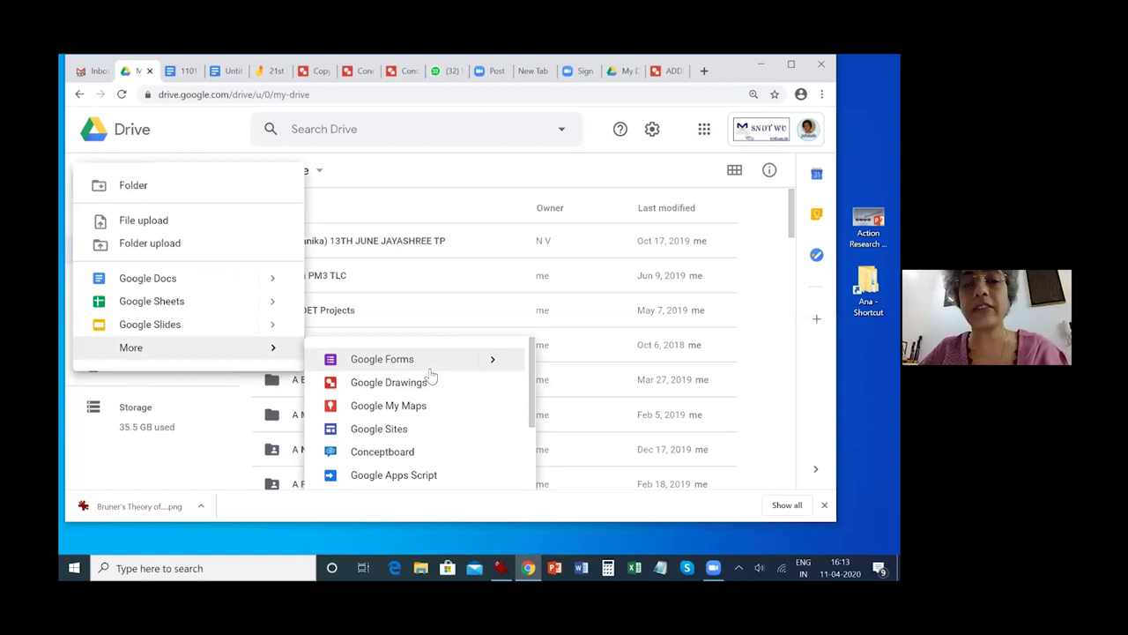
pyautogui.click(506, 131)
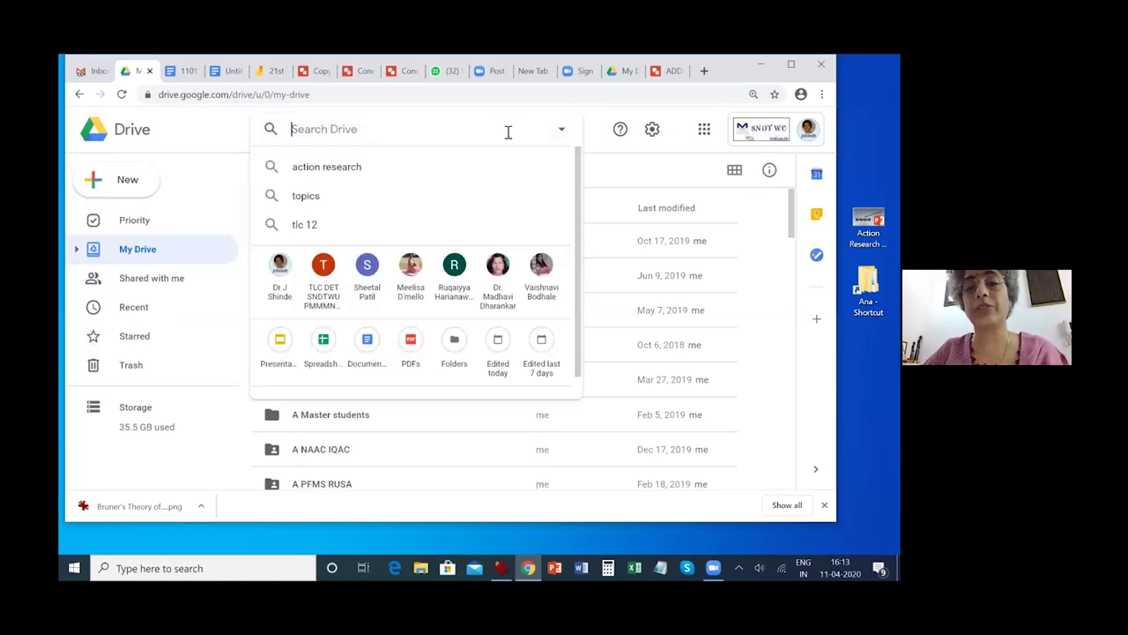
pyautogui.click(600, 122)
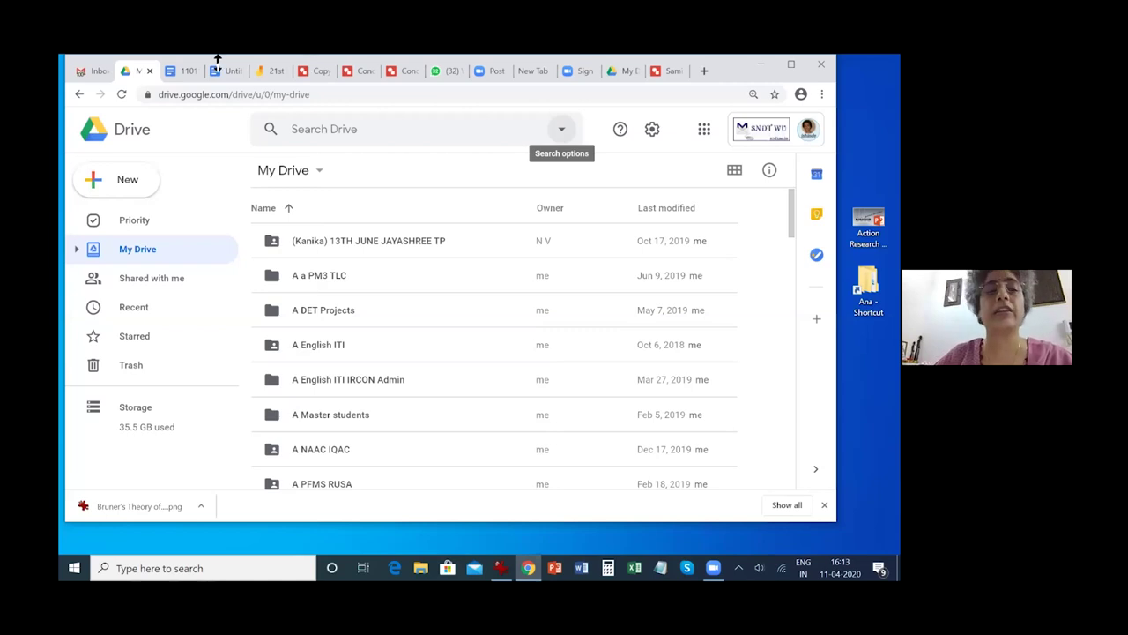
# Step: Switch to the "21st Century Learners" Jamboard and open its frame overview
pyautogui.click(260, 74)
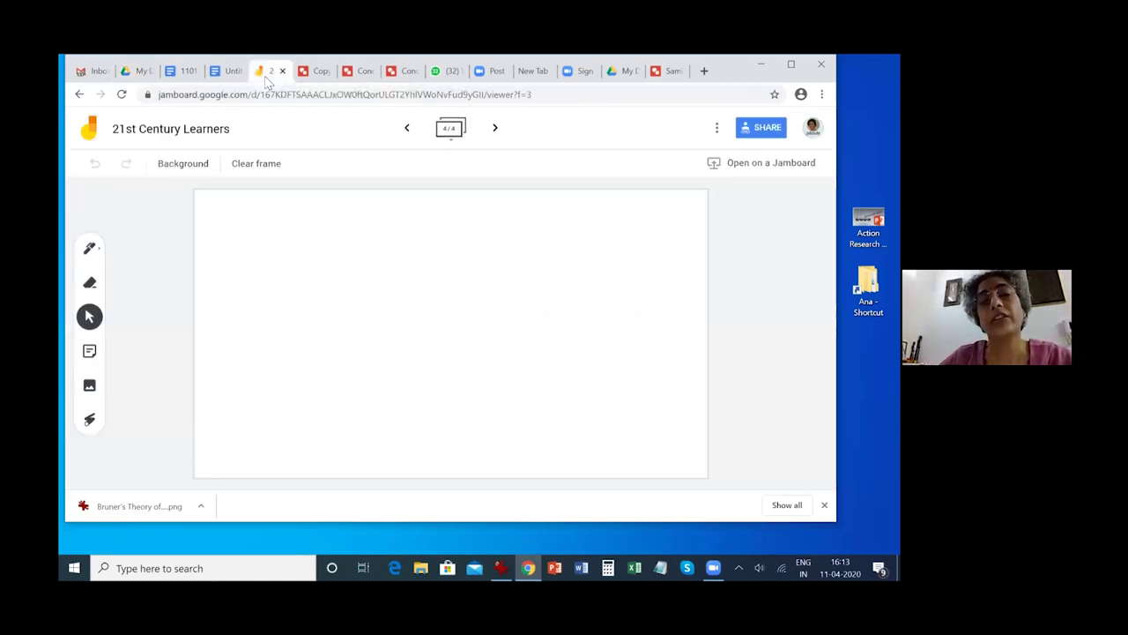
pyautogui.click(449, 129)
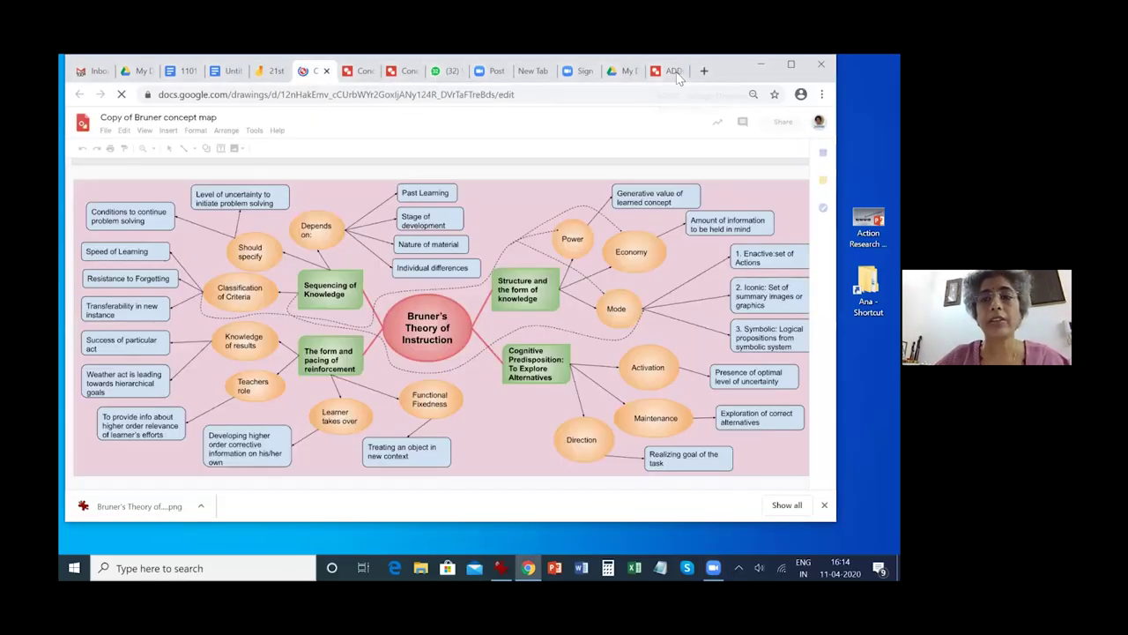
# Step: Switch to the ADDIE drawing and open its detailed sharing settings with the list of collaborators
pyautogui.click(675, 74)
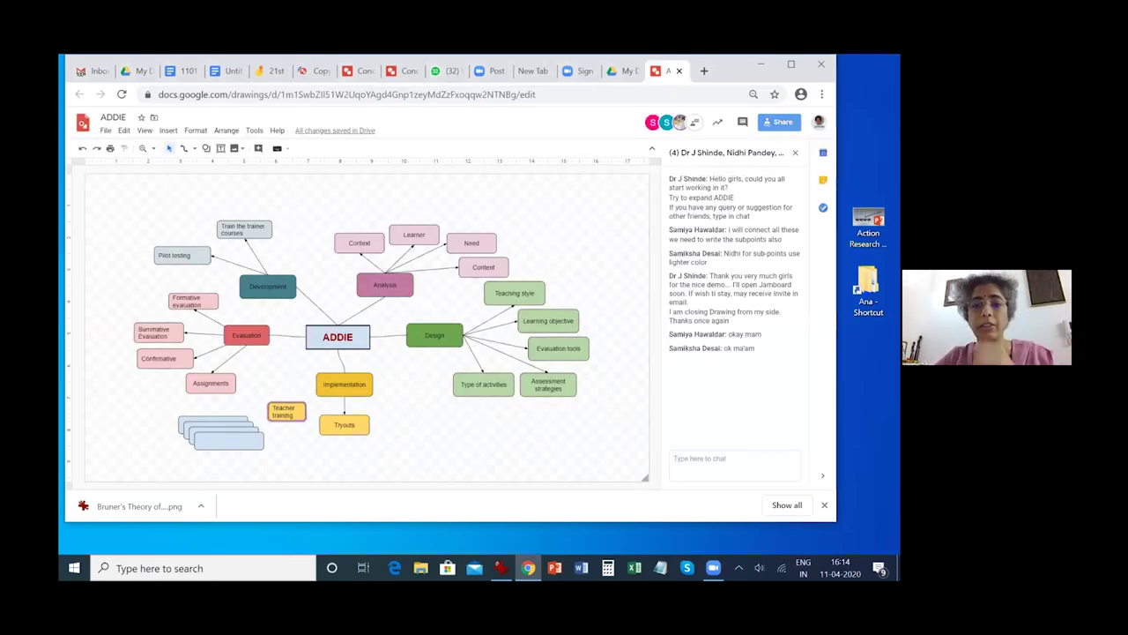
pyautogui.click(778, 122)
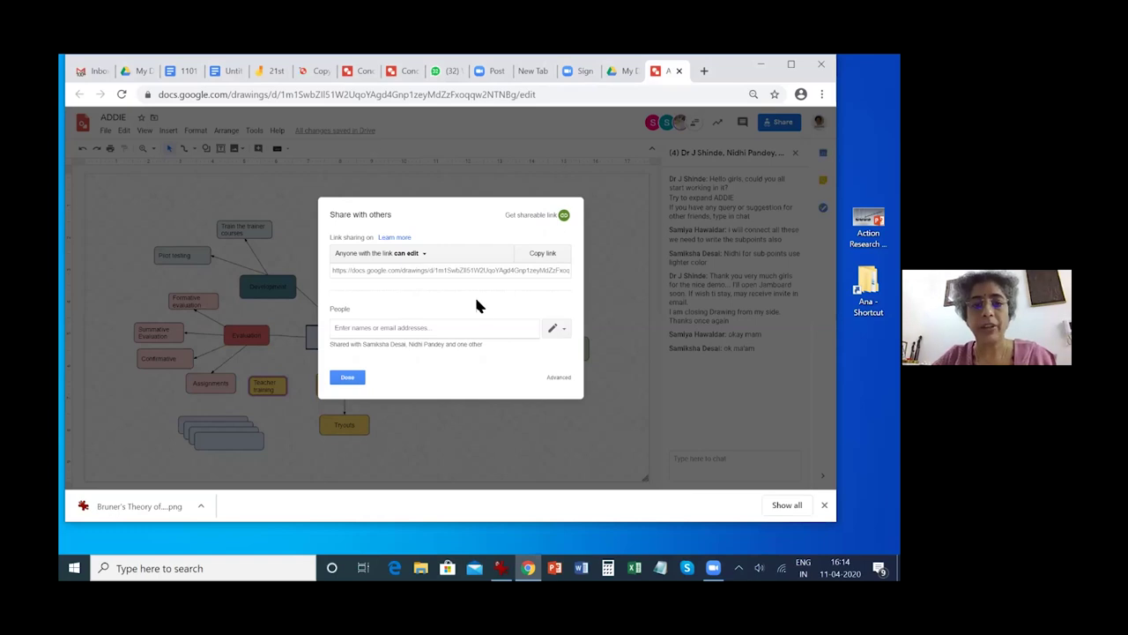
pyautogui.click(420, 344)
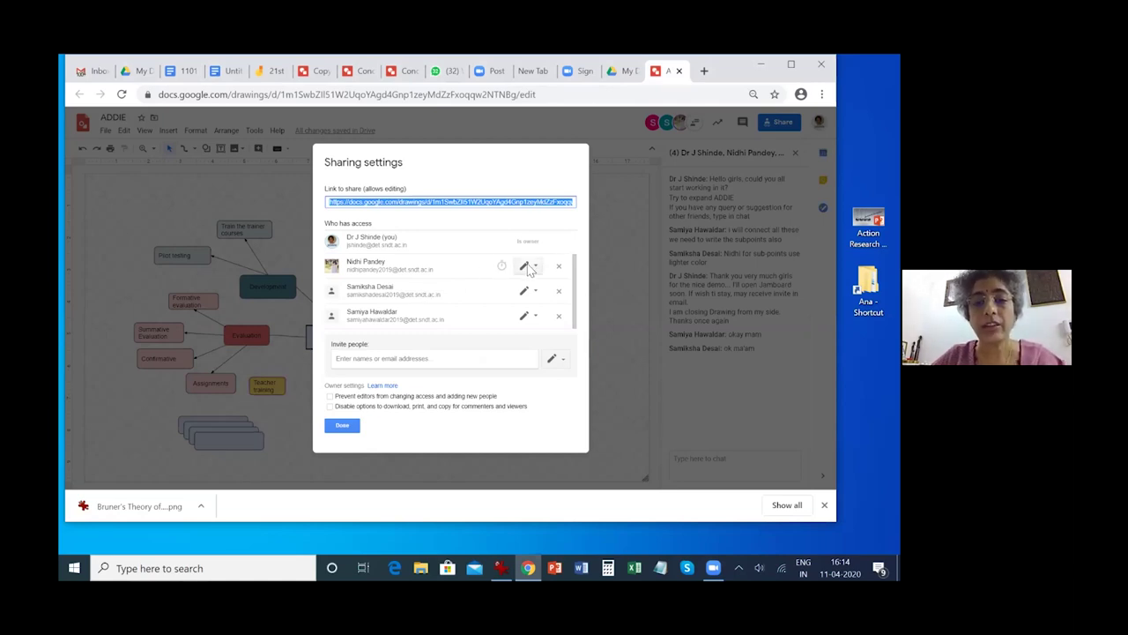
# Step: Change the access of all three student collaborators on the ADDIE drawing to "Can view"
pyautogui.click(536, 267)
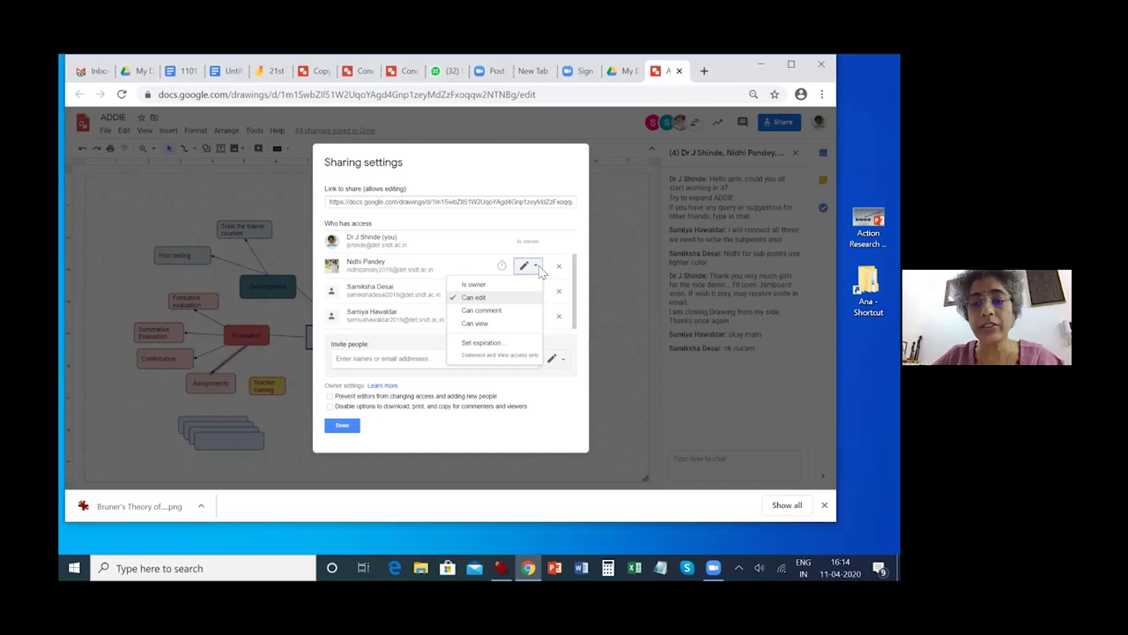
pyautogui.click(481, 326)
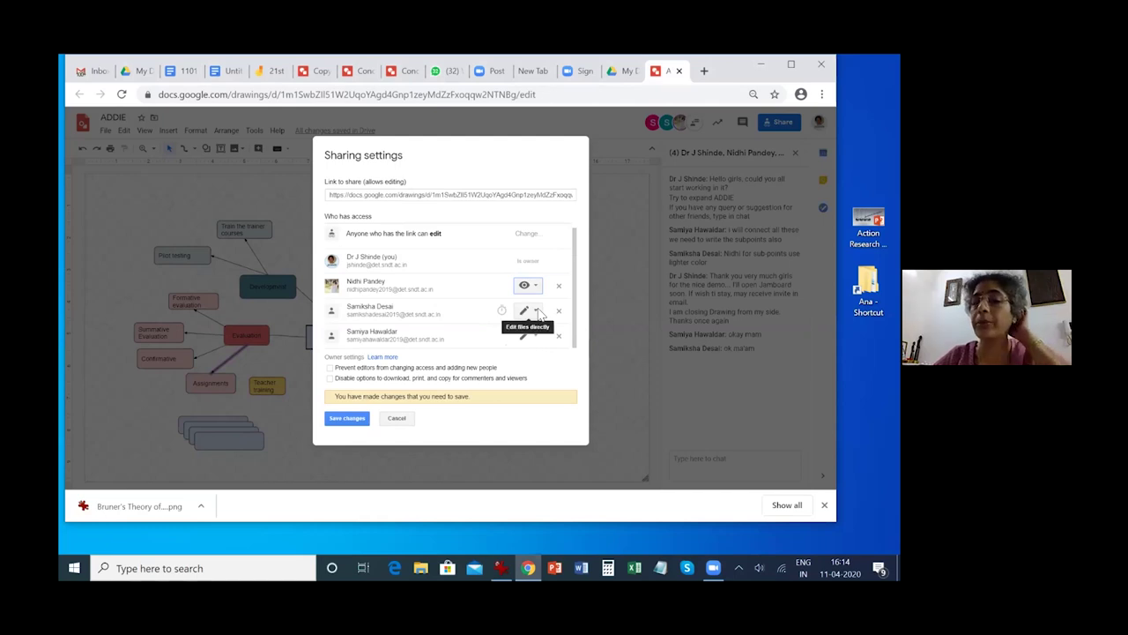
pyautogui.click(533, 310)
pyautogui.click(503, 369)
pyautogui.click(534, 336)
pyautogui.click(478, 287)
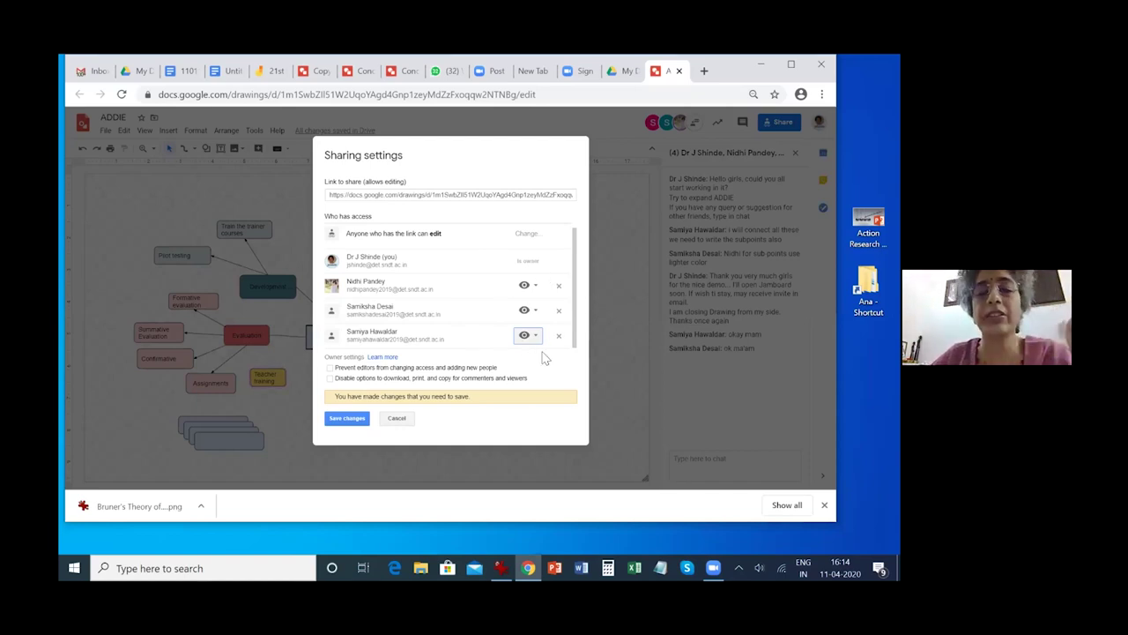
# Step: Change the first listed student collaborator's access to "Can comment"
pyautogui.click(531, 286)
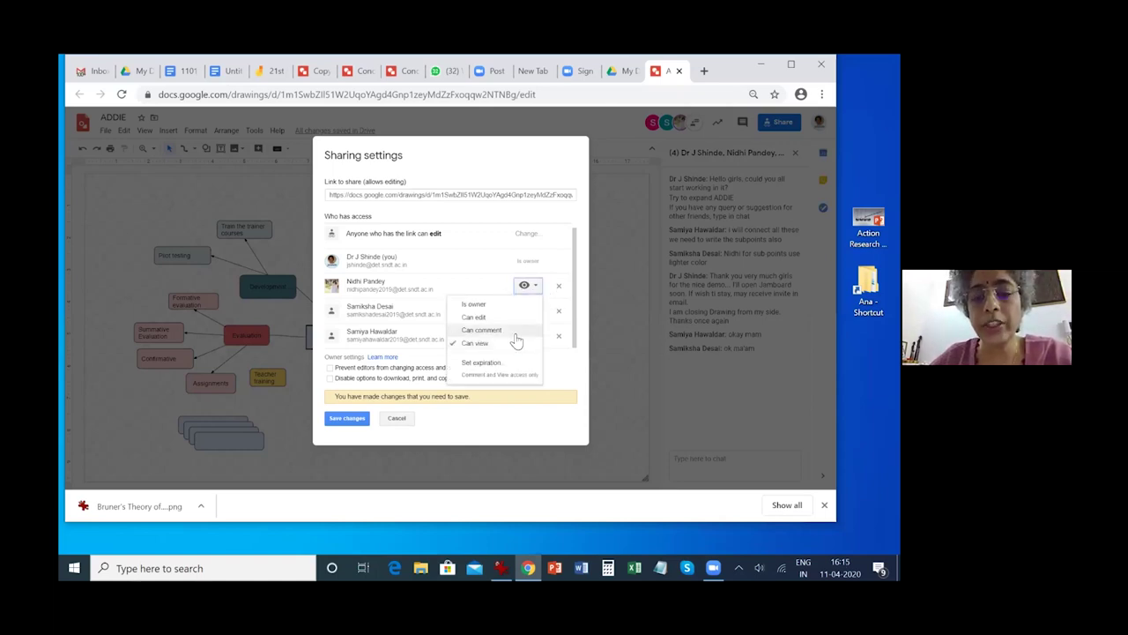
pyautogui.click(515, 332)
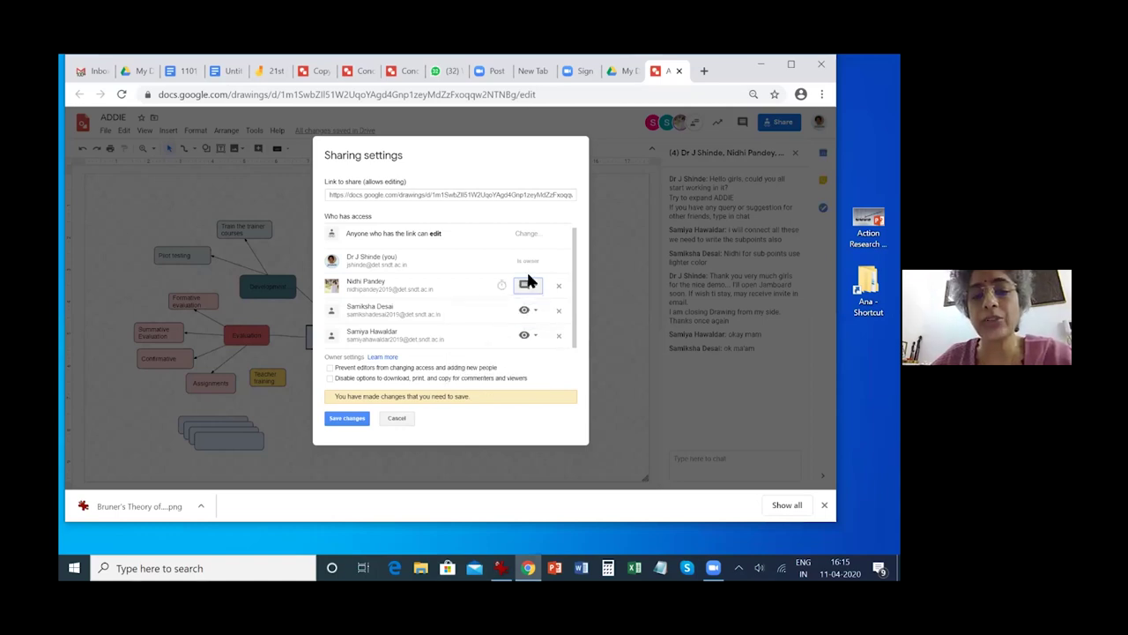
# Step: Try giving the remaining two student collaborators "Can comment" access, and discard all unsaved changes to the ADDIE drawing's sharing
pyautogui.click(529, 311)
pyautogui.click(516, 354)
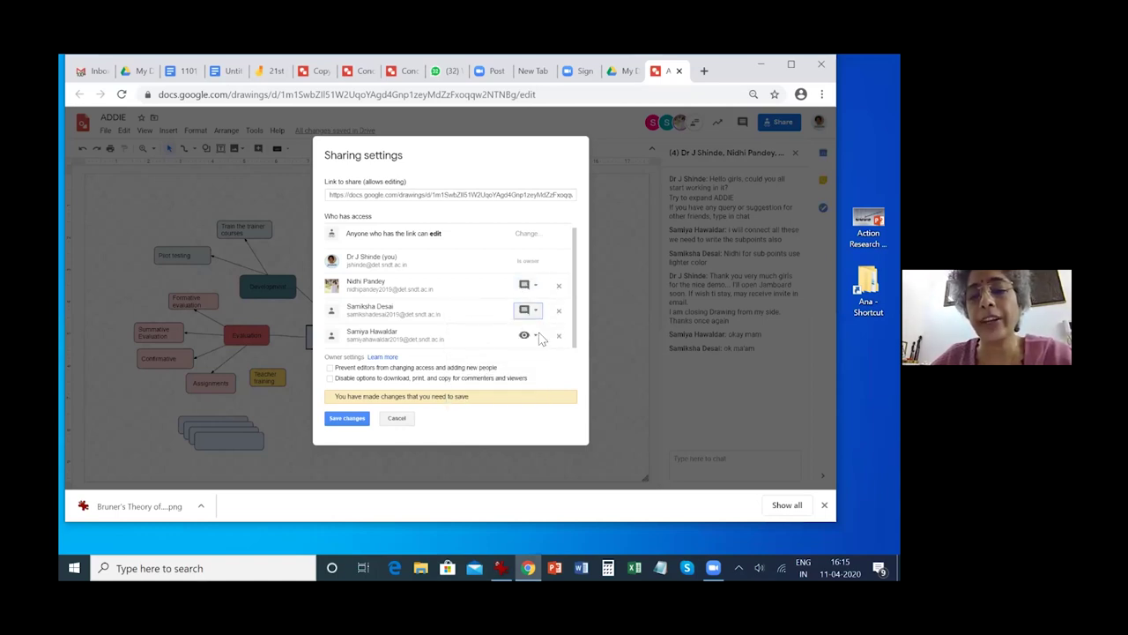
pyautogui.click(532, 335)
pyautogui.click(516, 273)
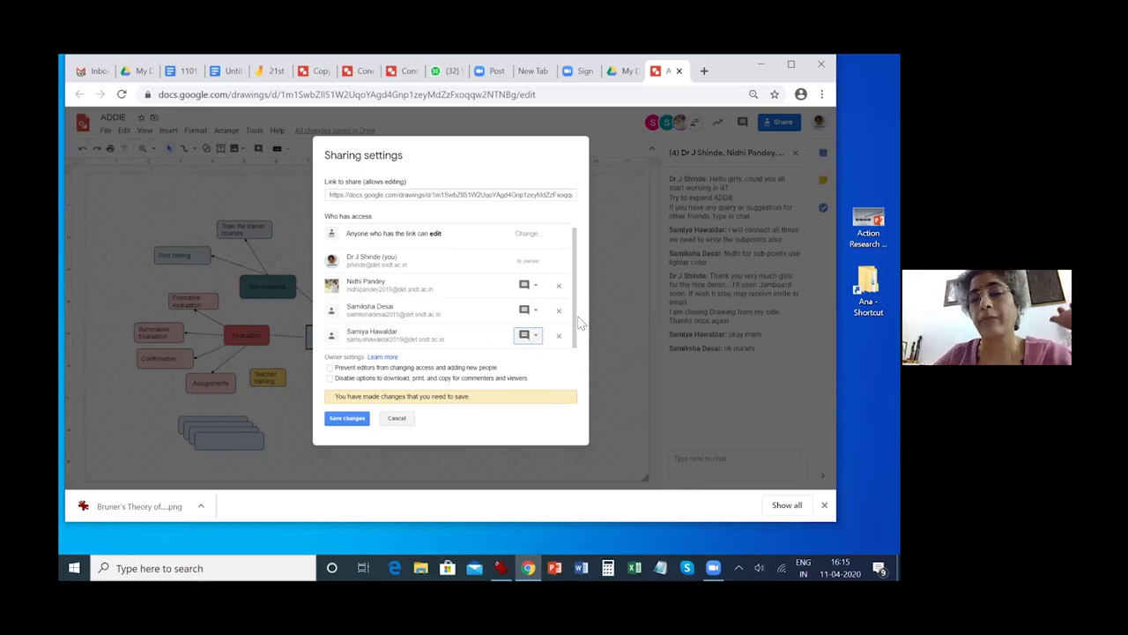
pyautogui.scroll(1, 577, 321)
pyautogui.scroll(-1, 578, 322)
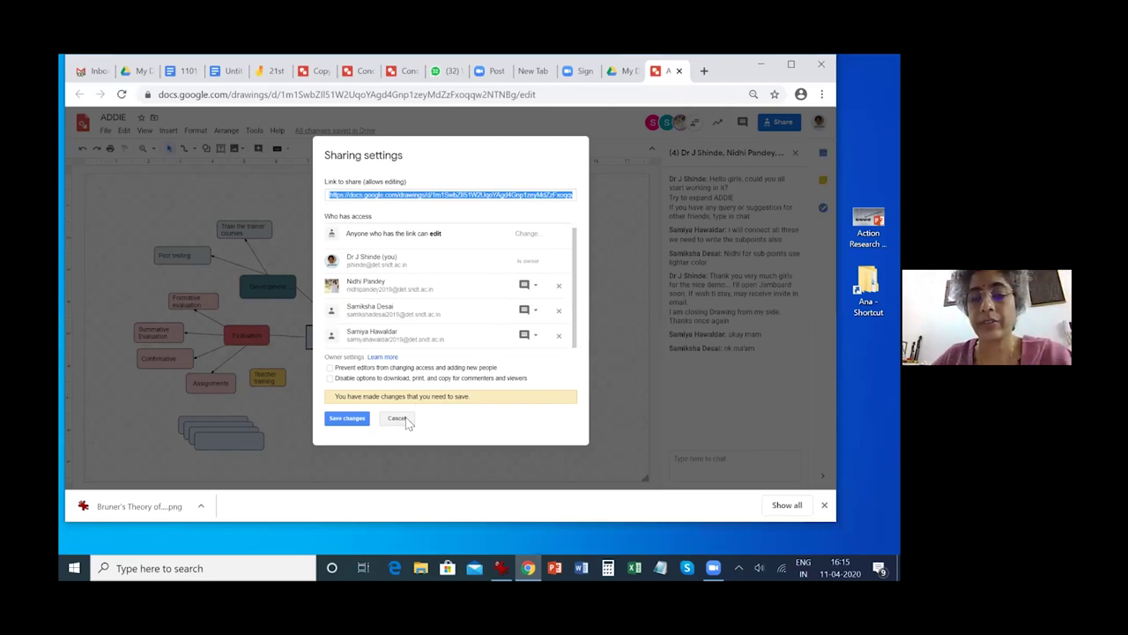
pyautogui.click(529, 284)
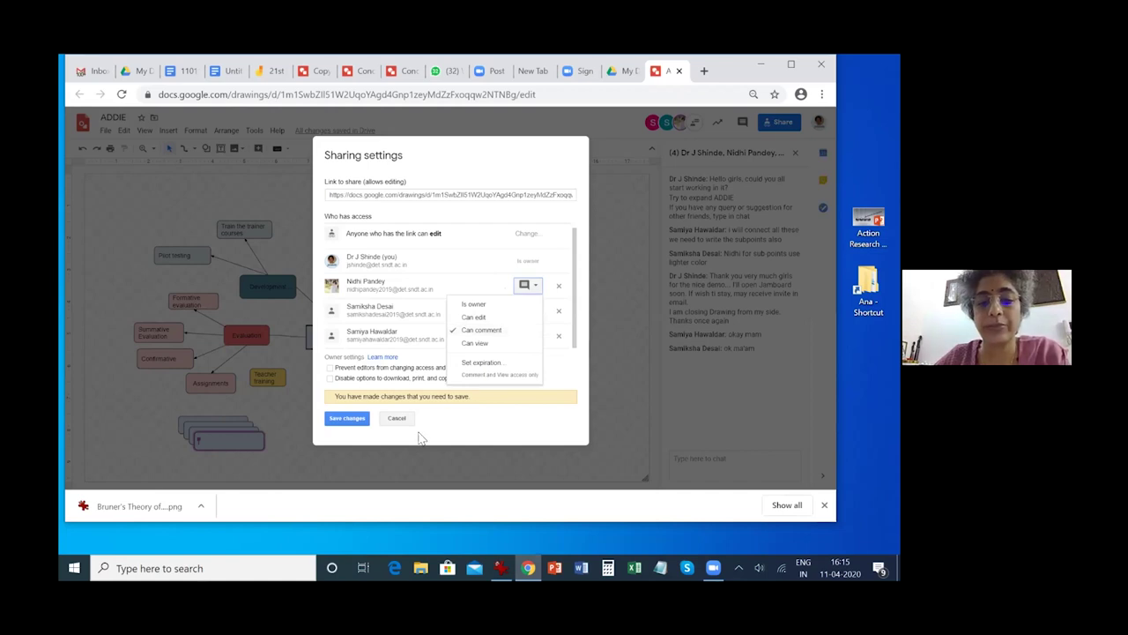
pyautogui.click(397, 418)
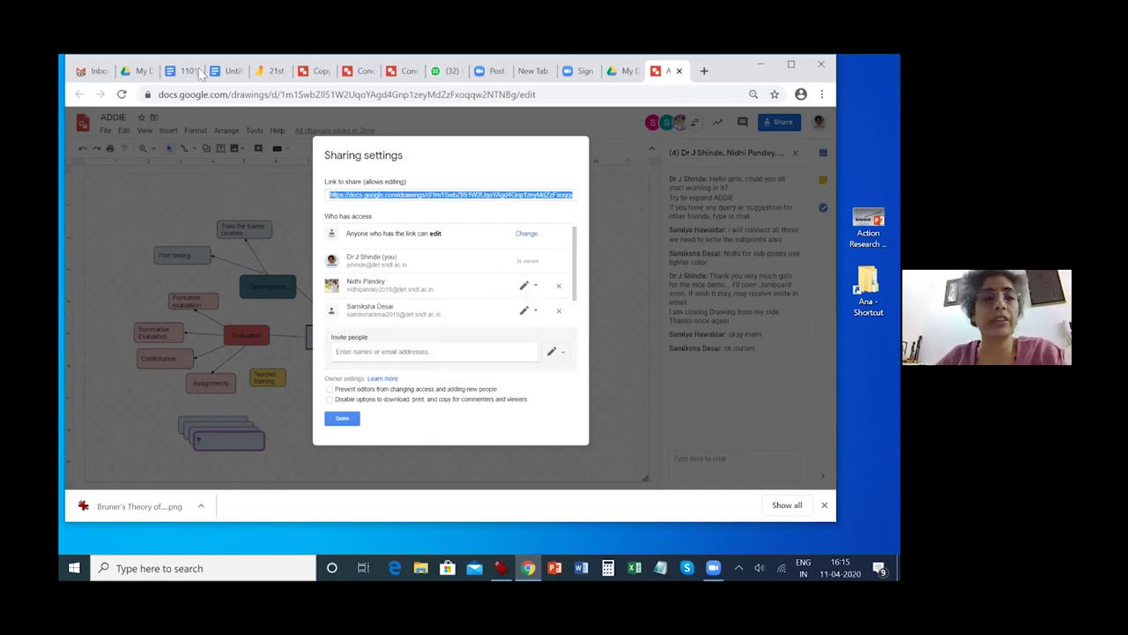
# Step: Switch to My Drive and create a new Google Jamboard file
pyautogui.click(139, 71)
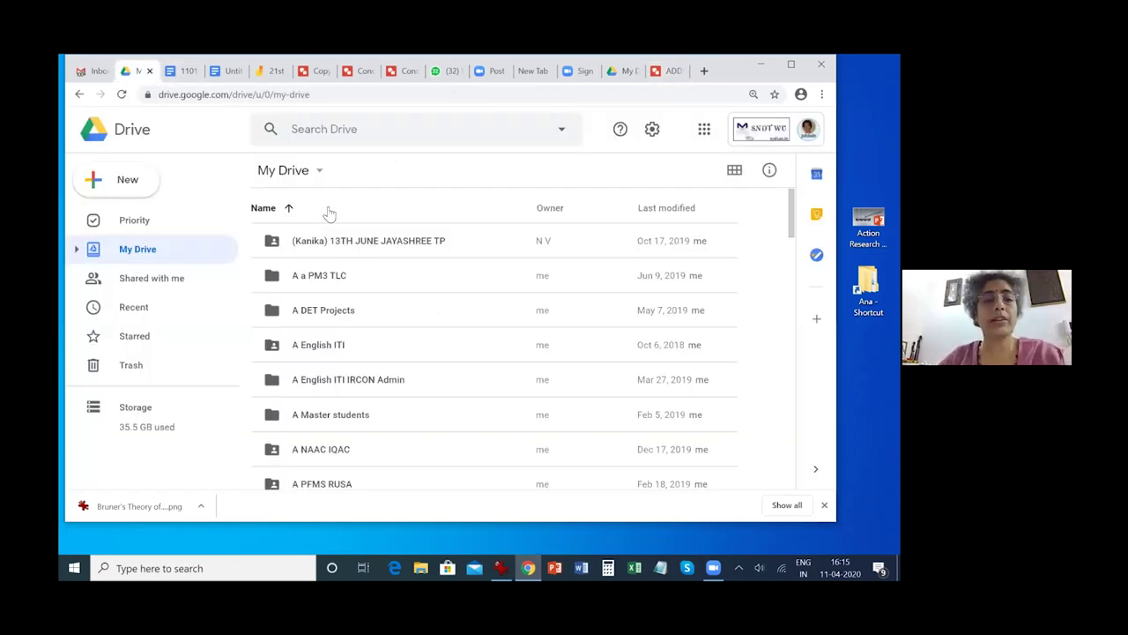
pyautogui.click(128, 179)
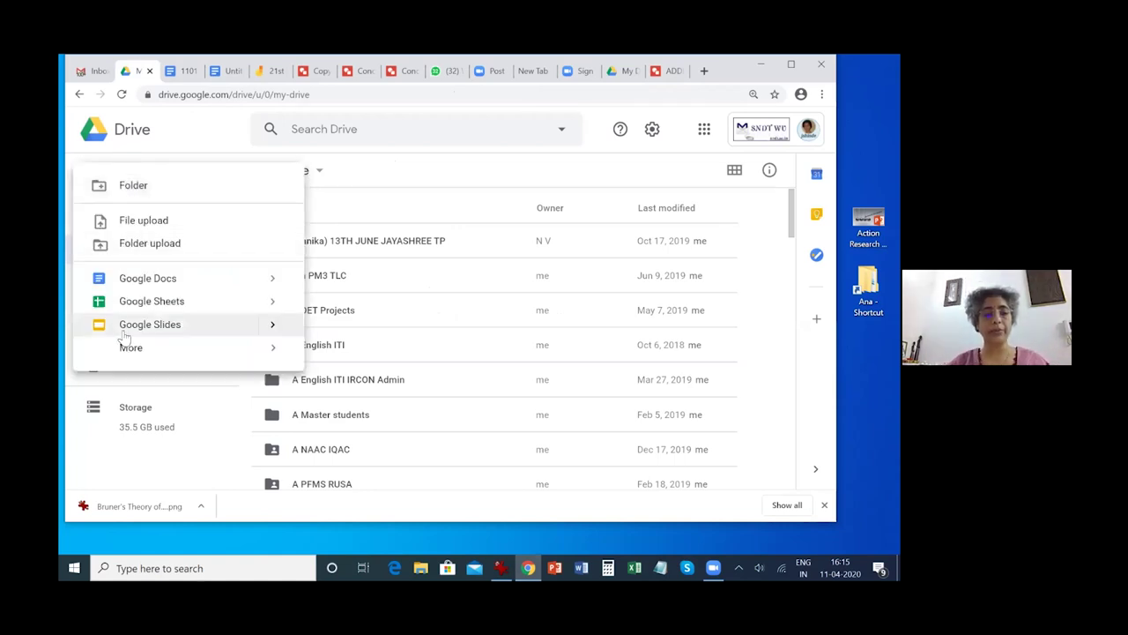
pyautogui.moveTo(126, 346)
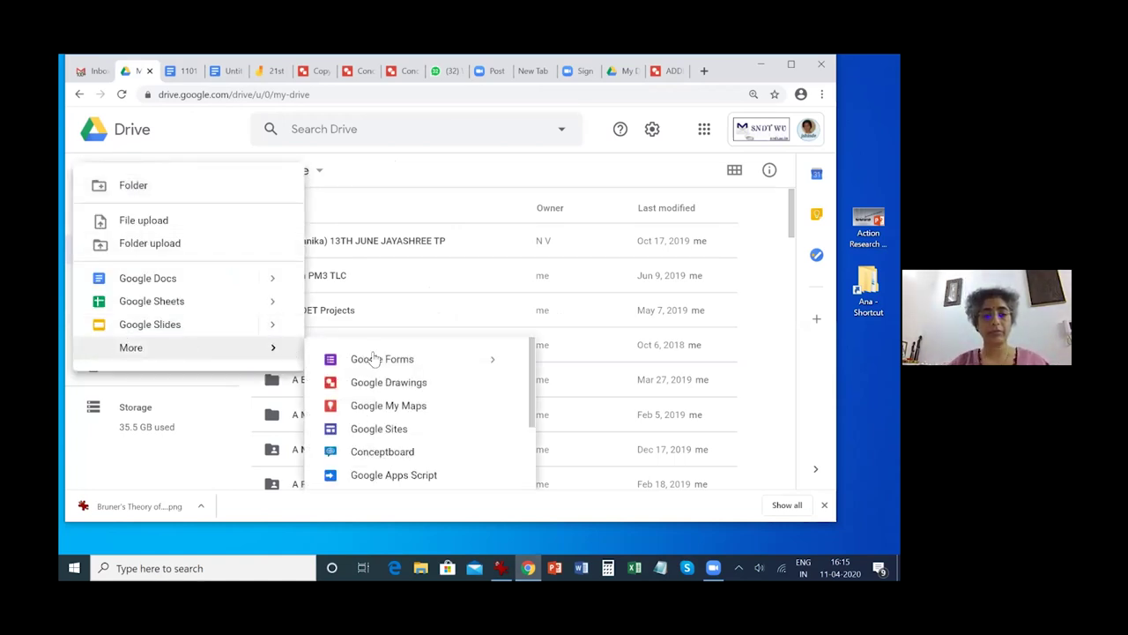
pyautogui.scroll(-2, 396, 439)
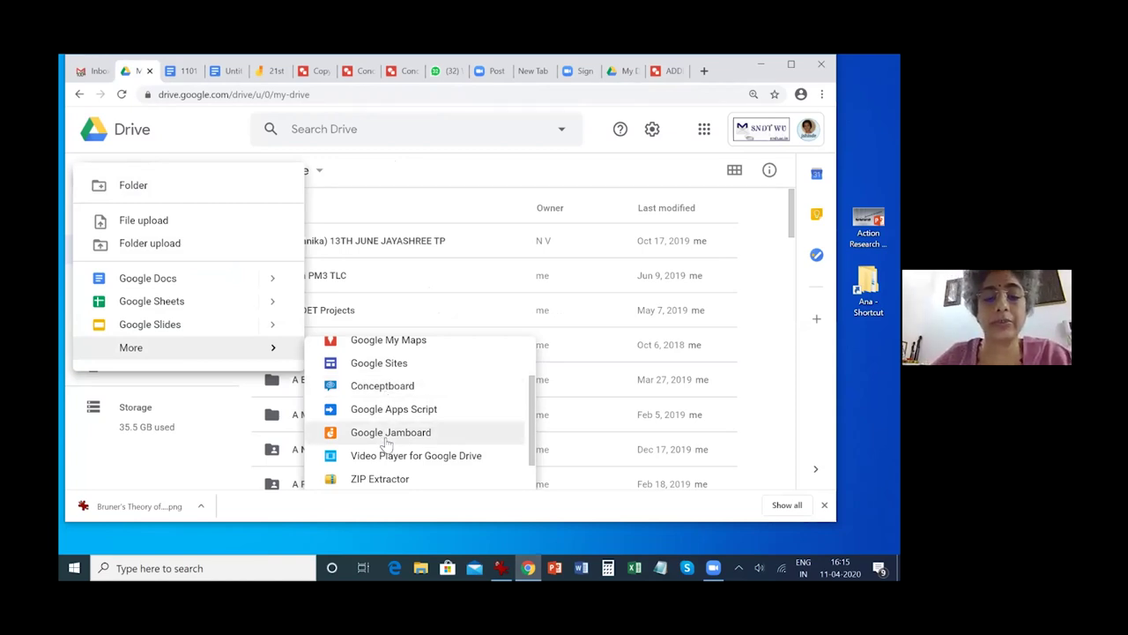
pyautogui.click(388, 433)
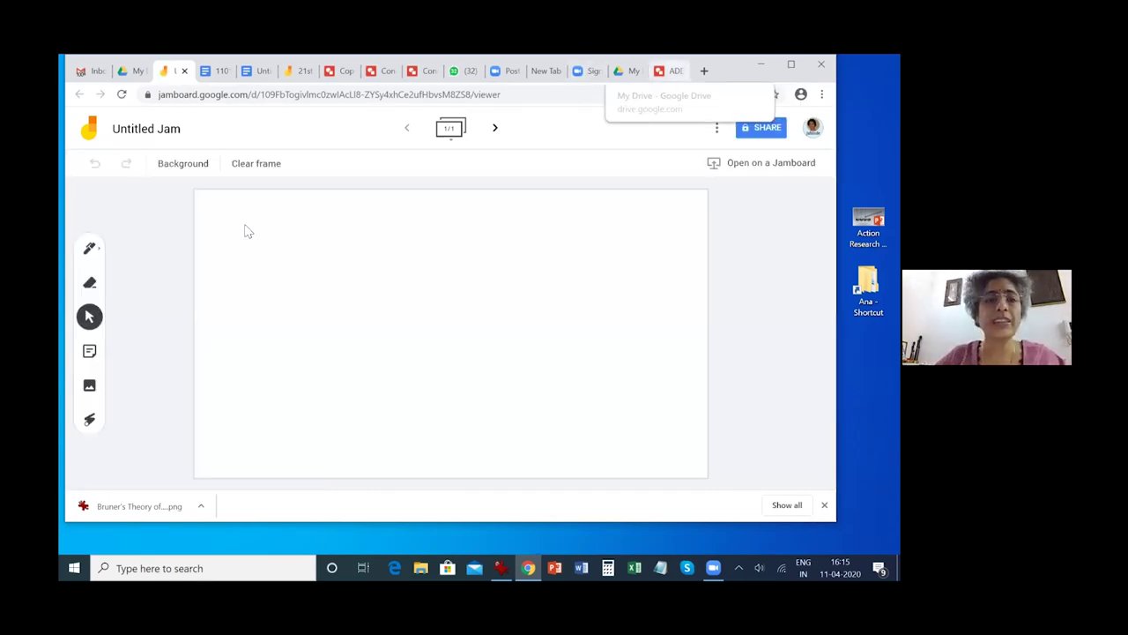
# Step: Rename the untitled jam as "Your favourite ICT tool"
pyautogui.click(148, 128)
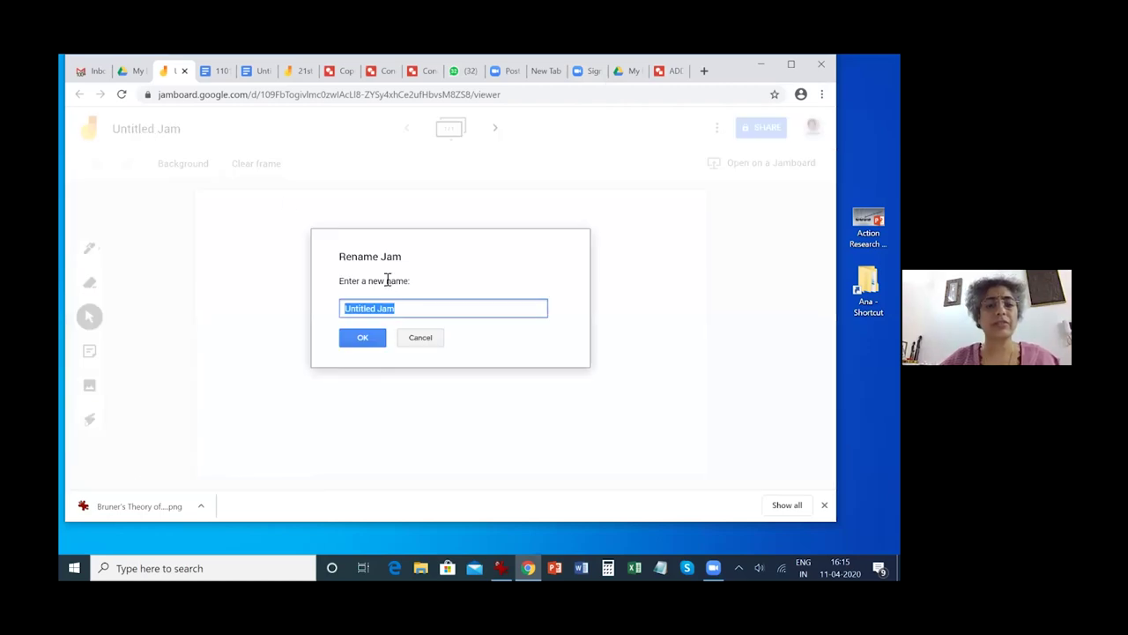
pyautogui.write('WHich is your ')
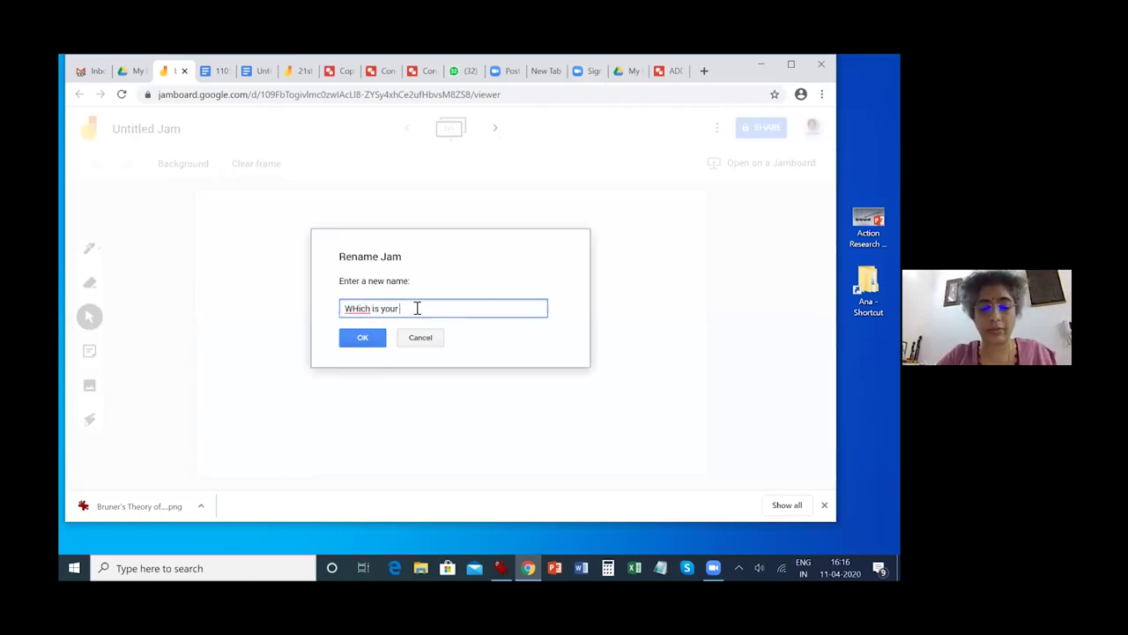
pyautogui.write('favouri')
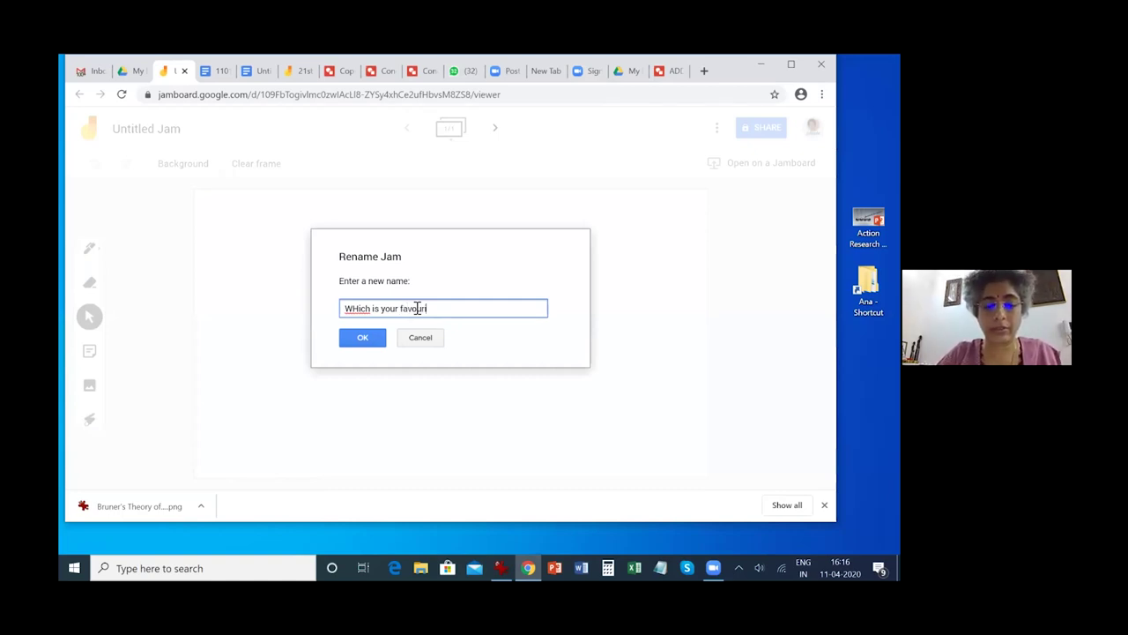
pyautogui.write('te ICT tool?')
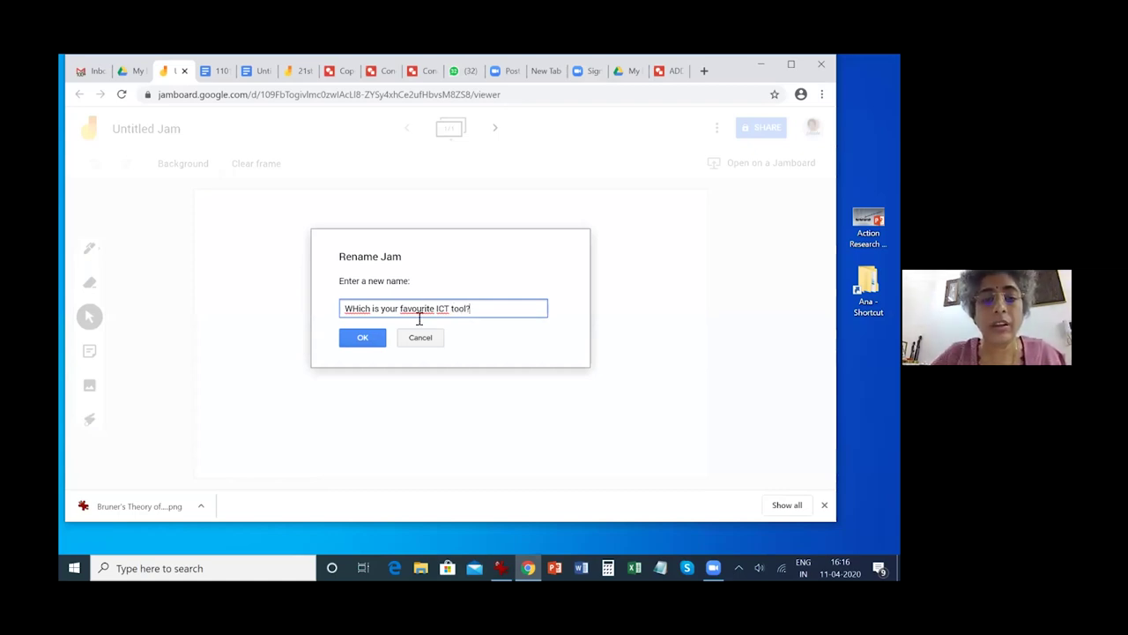
pyautogui.doubleClick(355, 308)
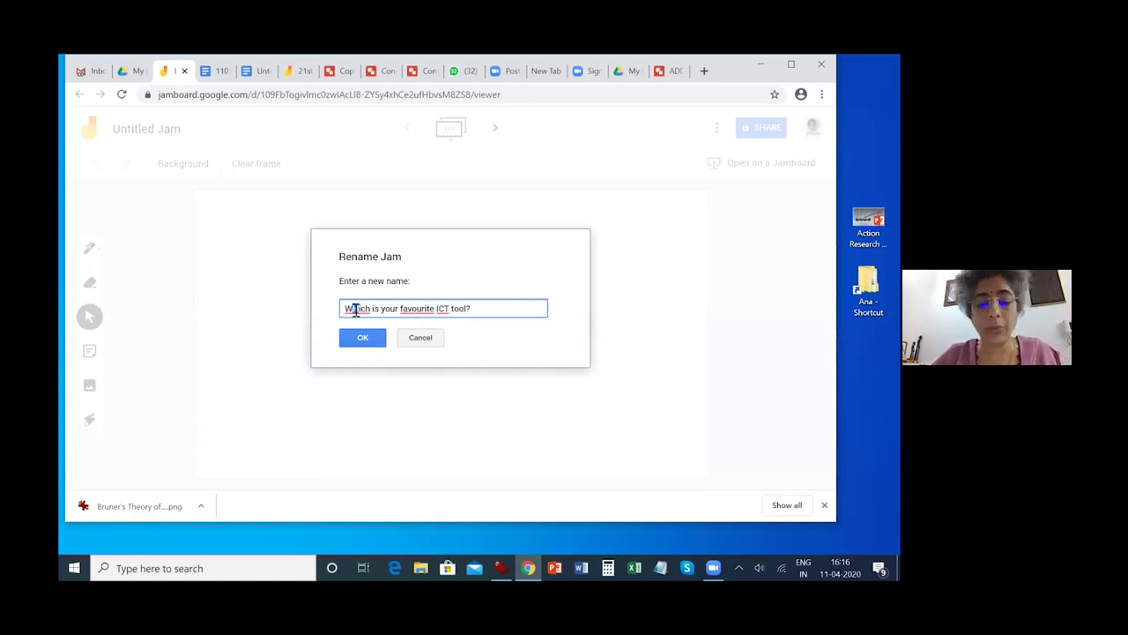
pyautogui.write('Which')
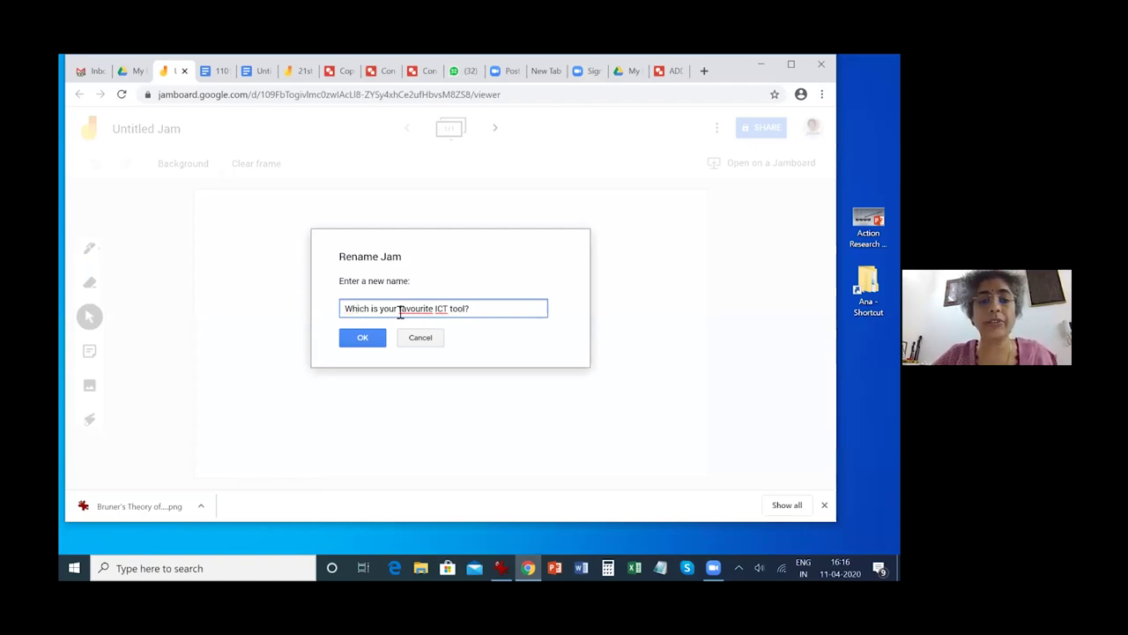
pyautogui.moveTo(399, 308); pyautogui.dragTo(342, 311)
pyautogui.write('Your')
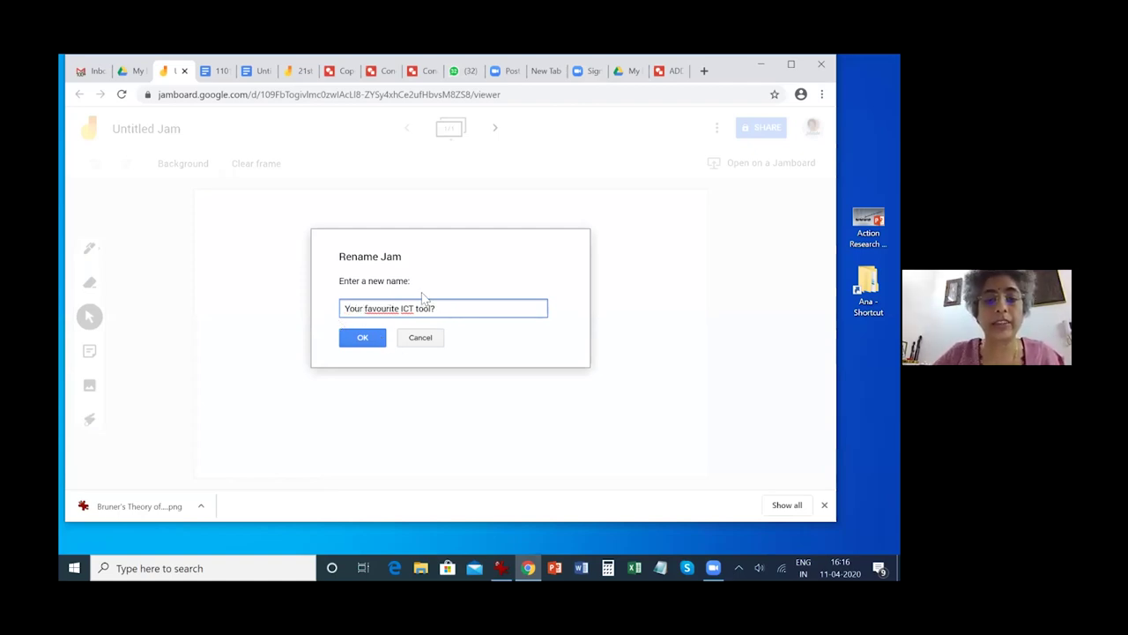
pyautogui.click(437, 307)
pyautogui.press('BackSpace')
pyautogui.click(364, 340)
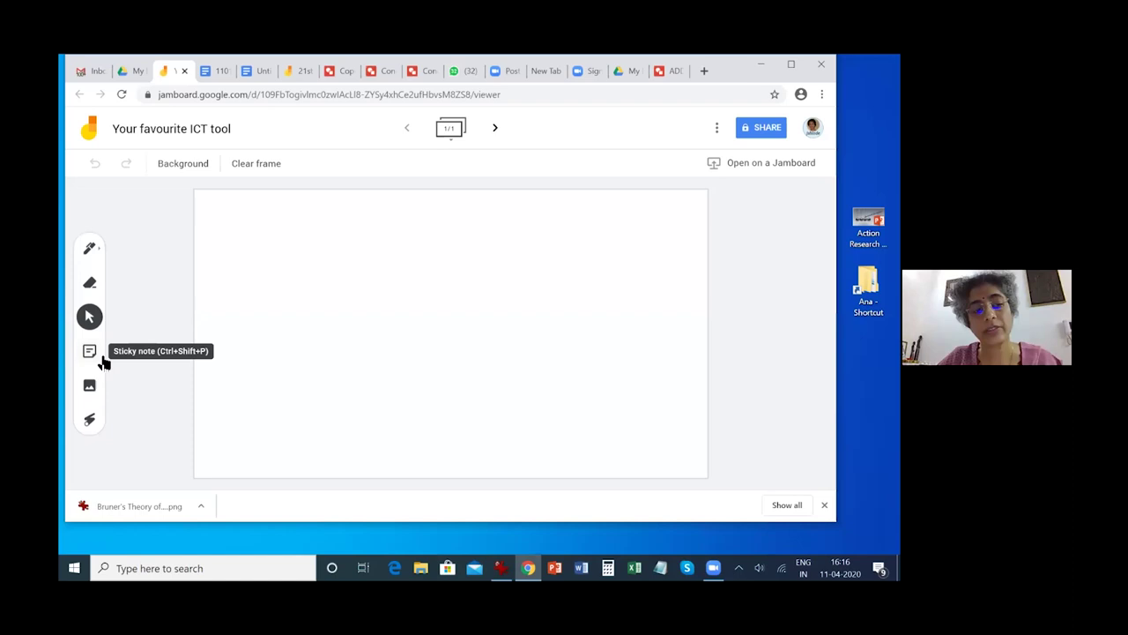
# Step: Add a yellow sticky note reading "Google Drawing" and move it to the frame's upper-right corner
pyautogui.hotkey('ctrl', '+')
pyautogui.hotkey('ctrl', '+')
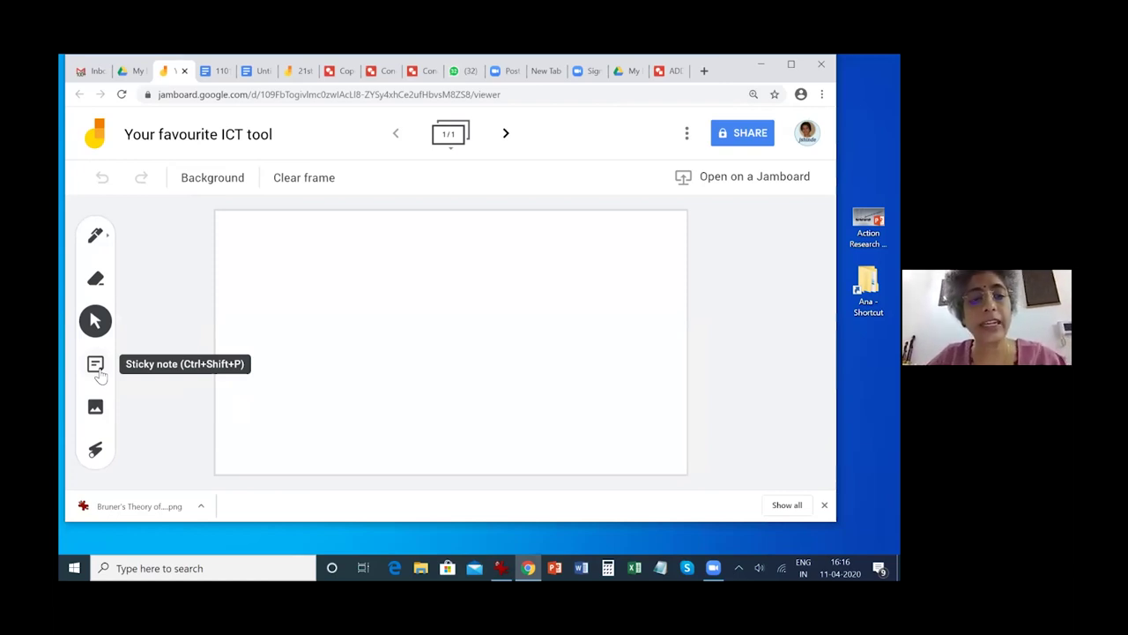
pyautogui.click(97, 369)
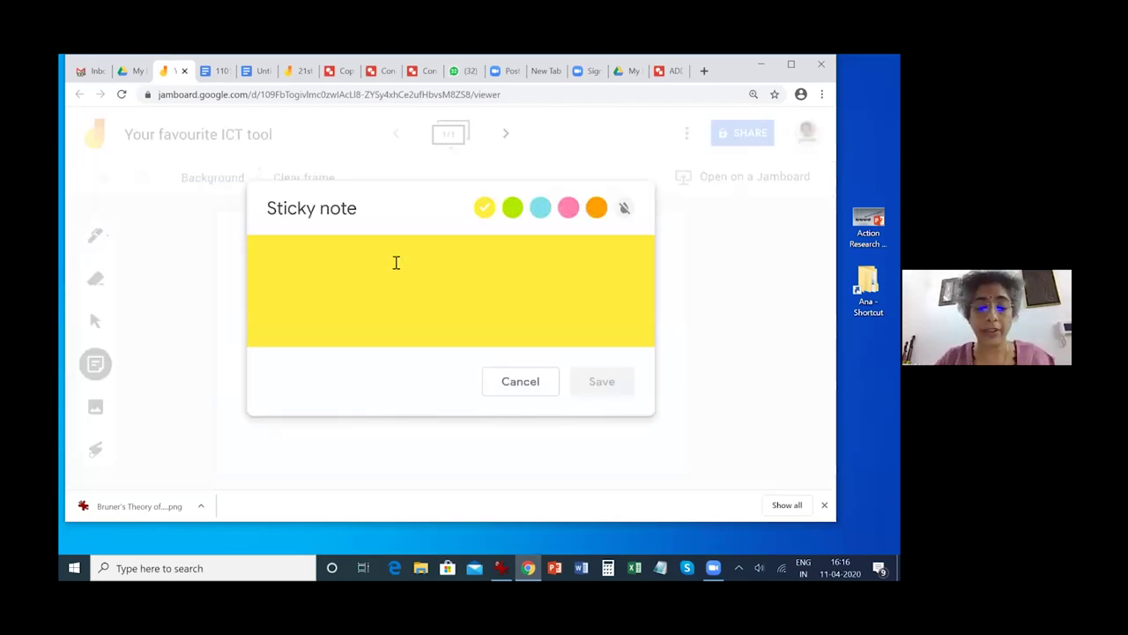
pyautogui.write('Go')
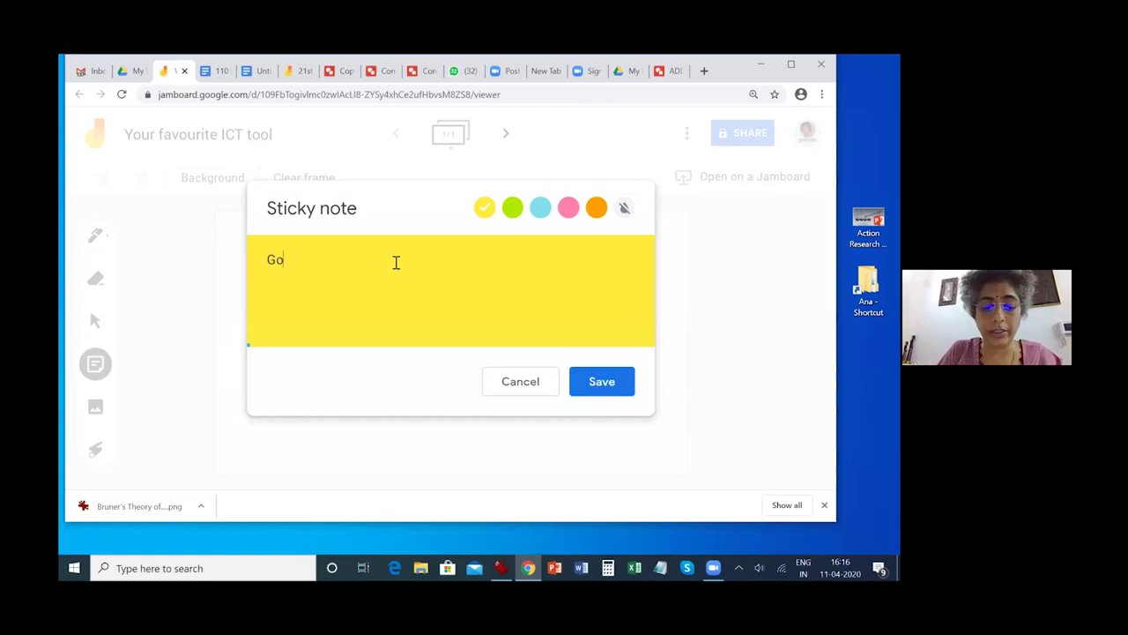
pyautogui.write('ogle Drawing')
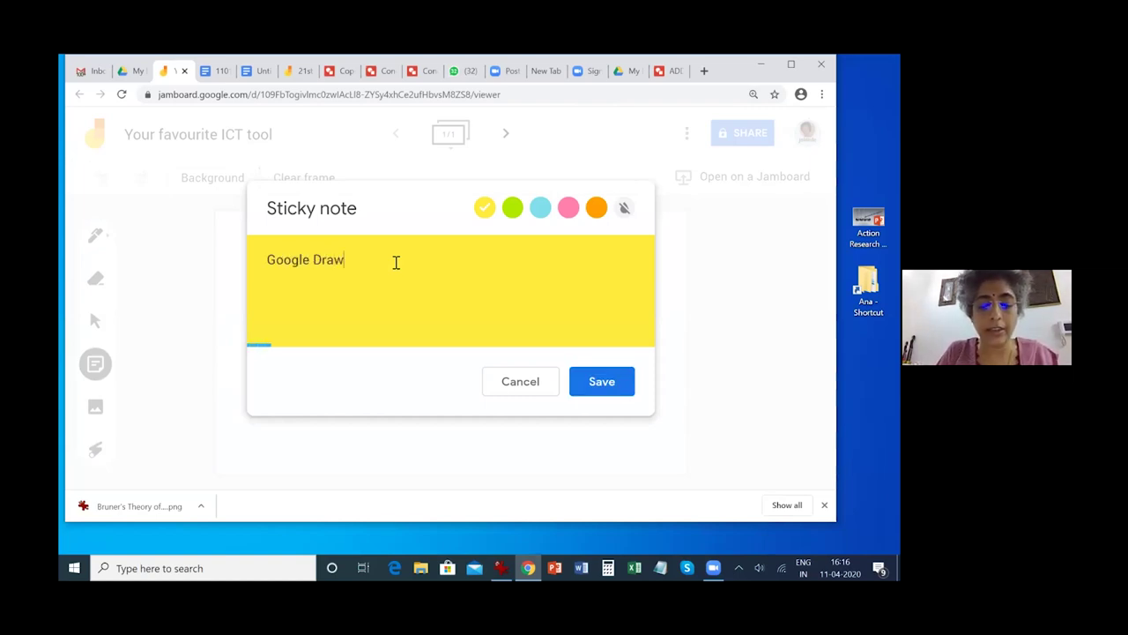
pyautogui.click(602, 381)
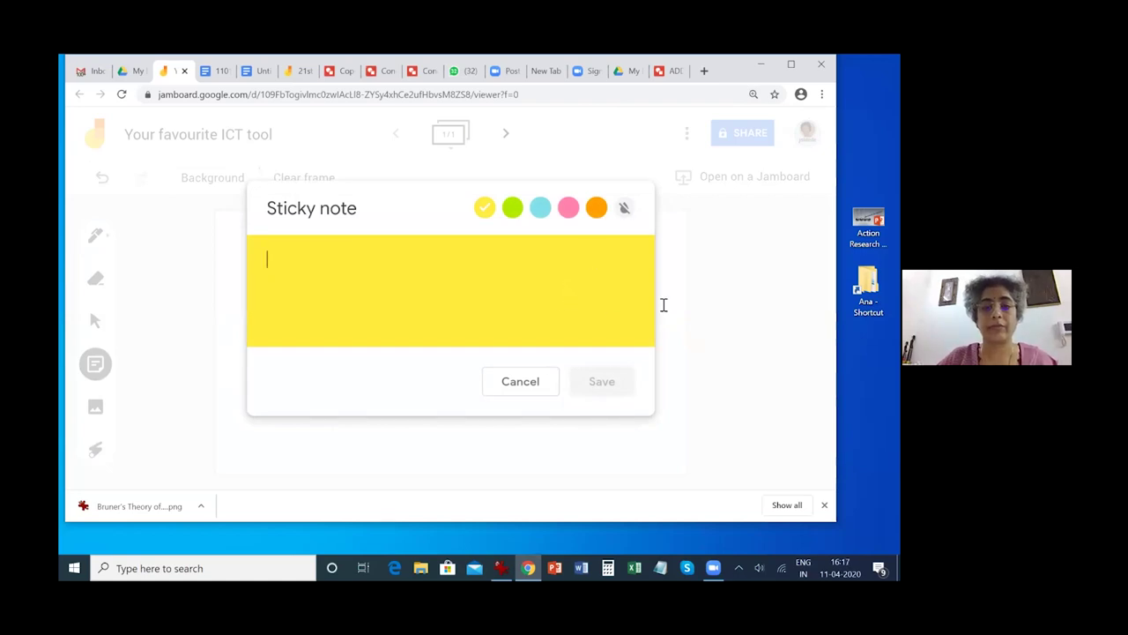
pyautogui.moveTo(280, 263); pyautogui.dragTo(235, 266)
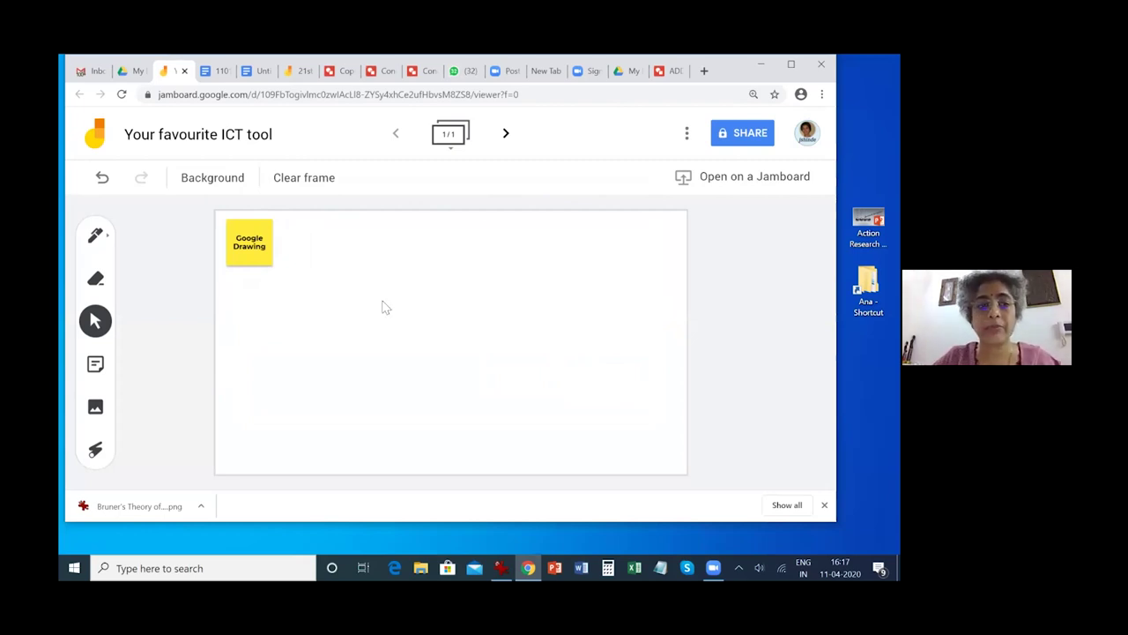
pyautogui.hotkey('ctrl', '0')
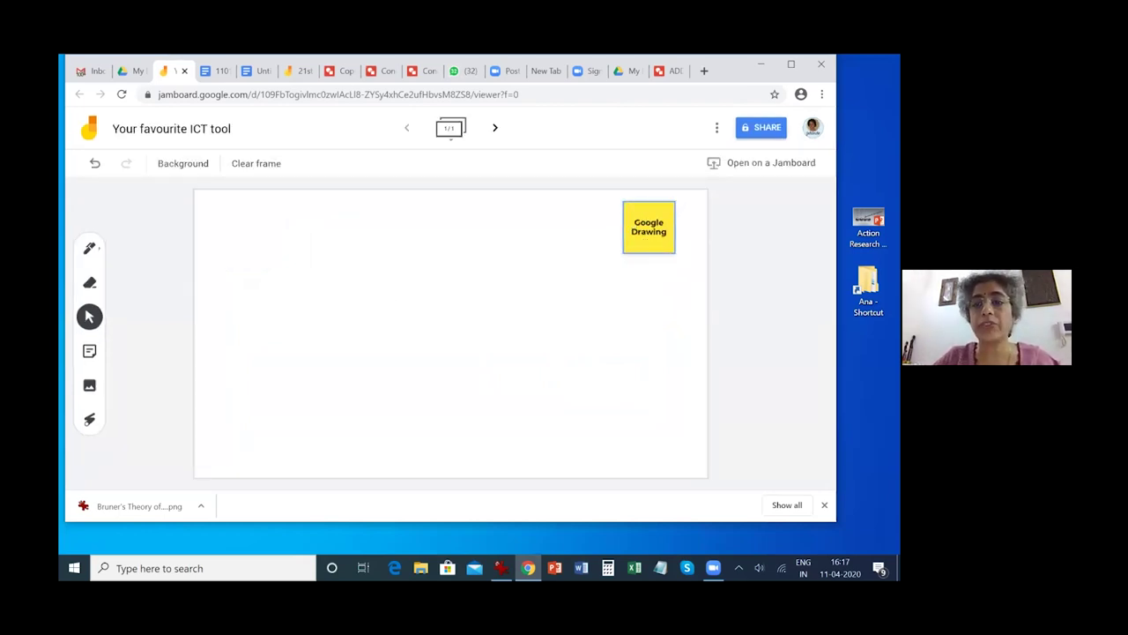
# Step: Select the jam's link in its sharing settings and close the settings
pyautogui.click(761, 127)
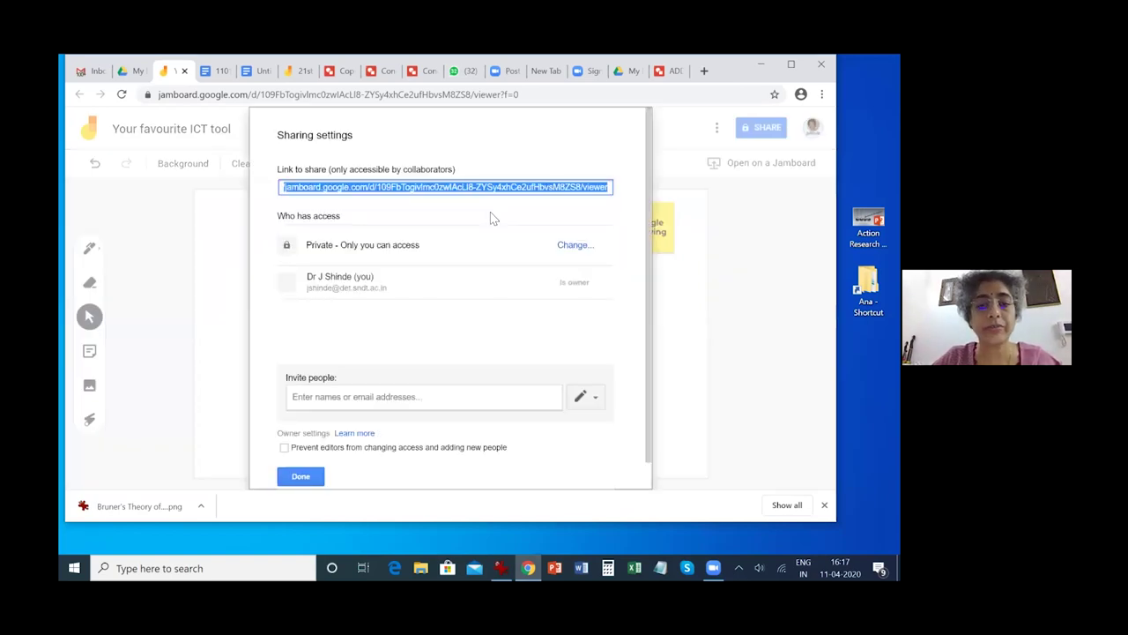
pyautogui.click(612, 214)
pyautogui.click(594, 186)
pyautogui.tripleClick(594, 186)
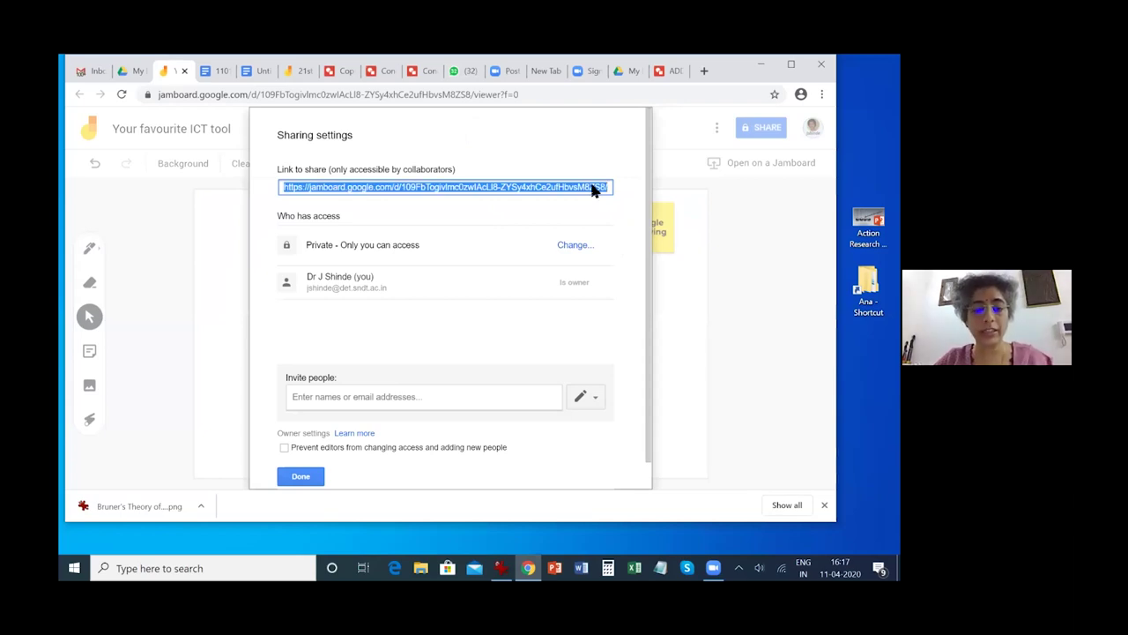
pyautogui.click(320, 476)
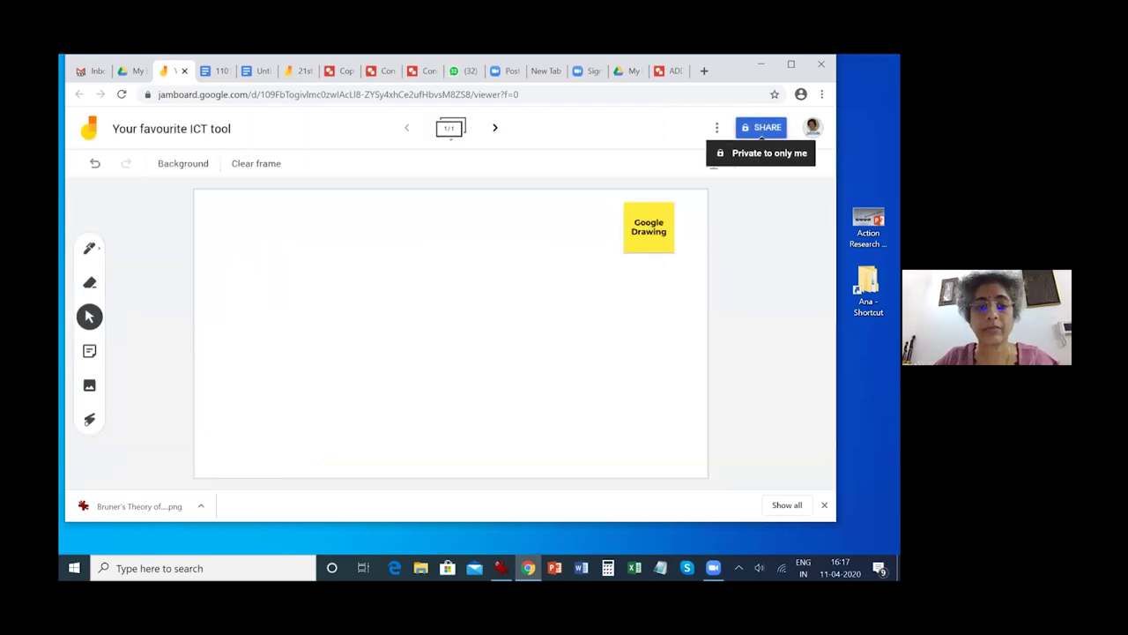
# Step: Turn on link sharing for the jam with "Anyone with the link" set to "Can edit"
pyautogui.click(762, 132)
pyautogui.click(577, 222)
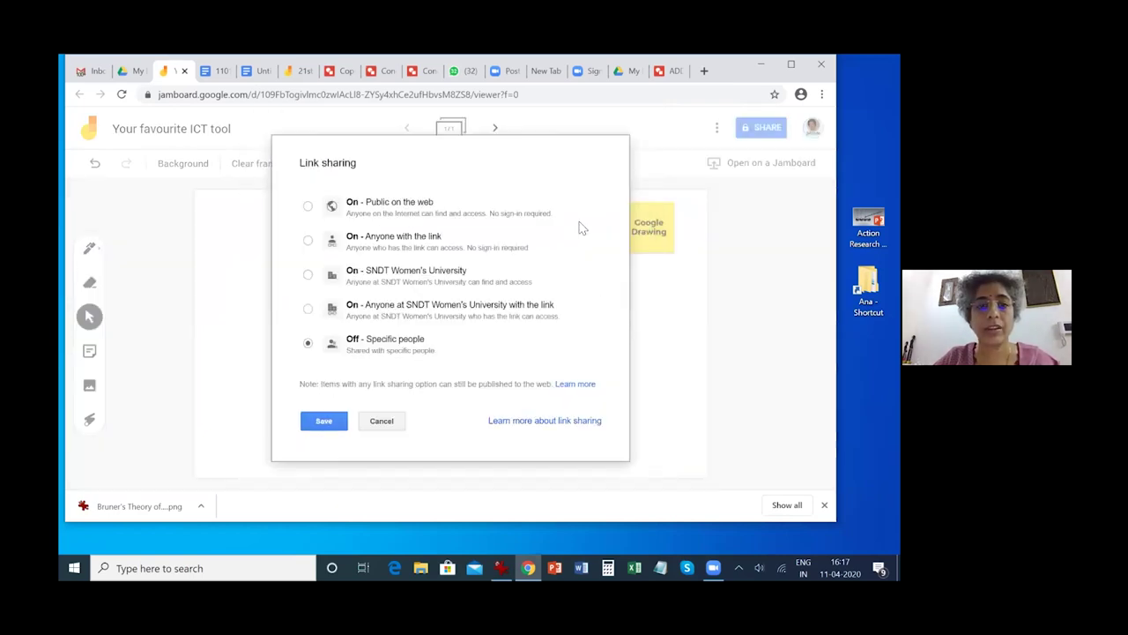
pyautogui.click(308, 241)
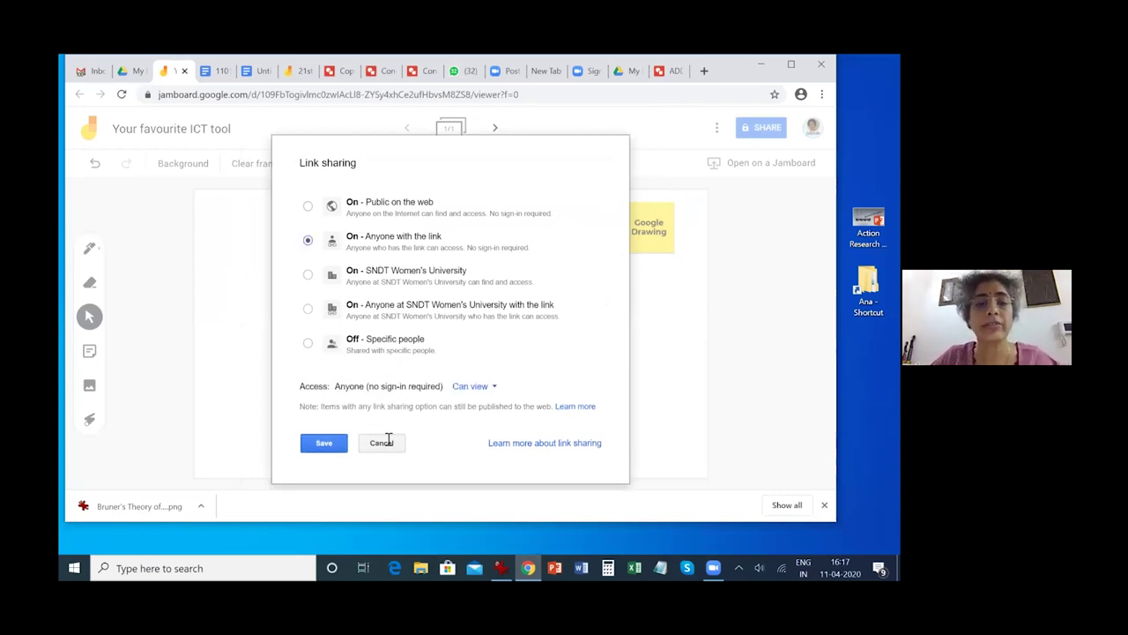
pyautogui.click(485, 388)
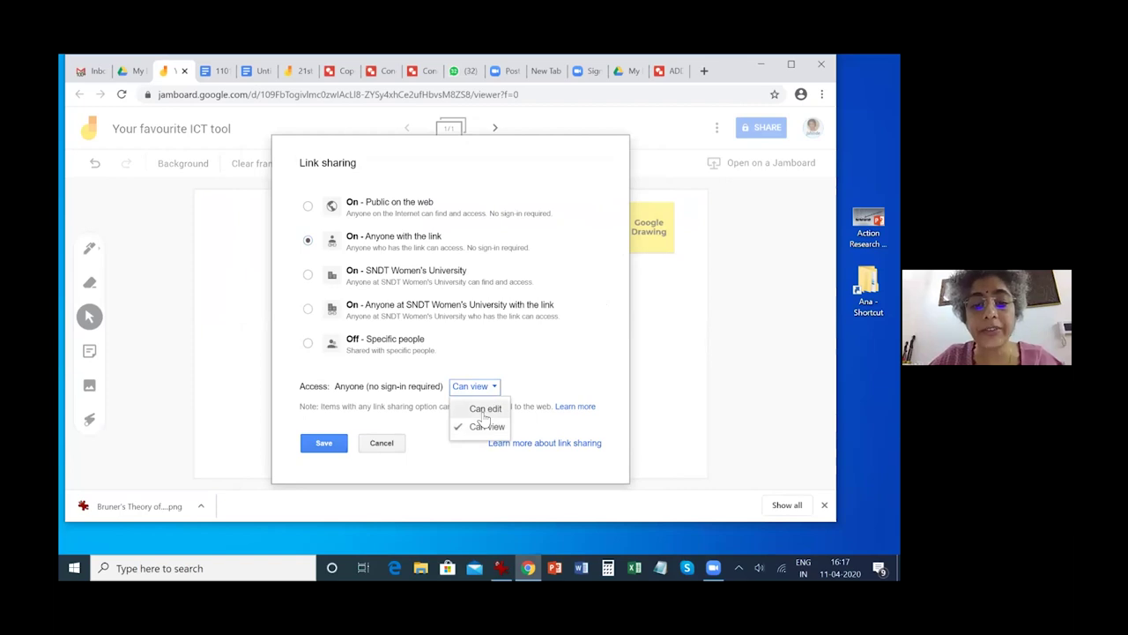
pyautogui.click(485, 409)
pyautogui.click(353, 444)
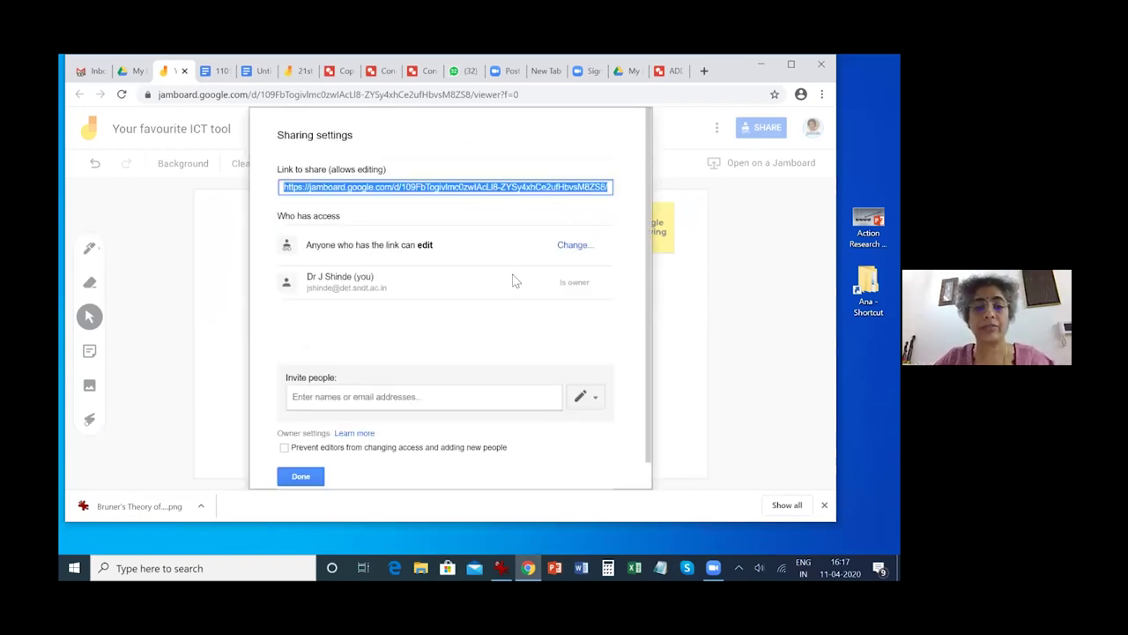
pyautogui.click(305, 477)
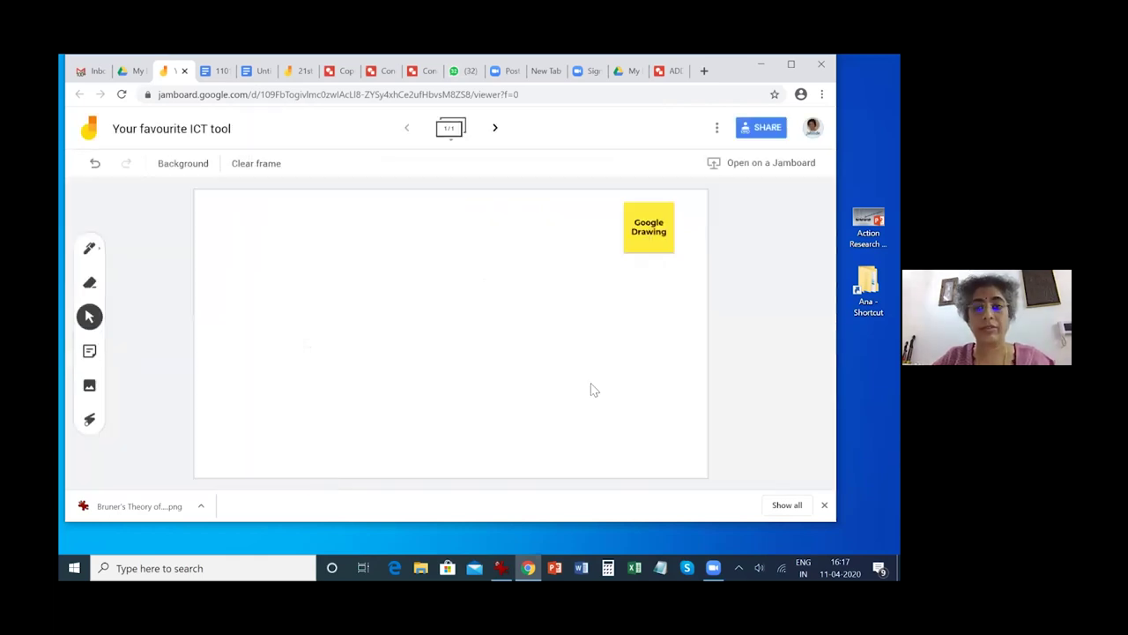
# Step: Switch to the Zoom meeting window
pyautogui.click(712, 567)
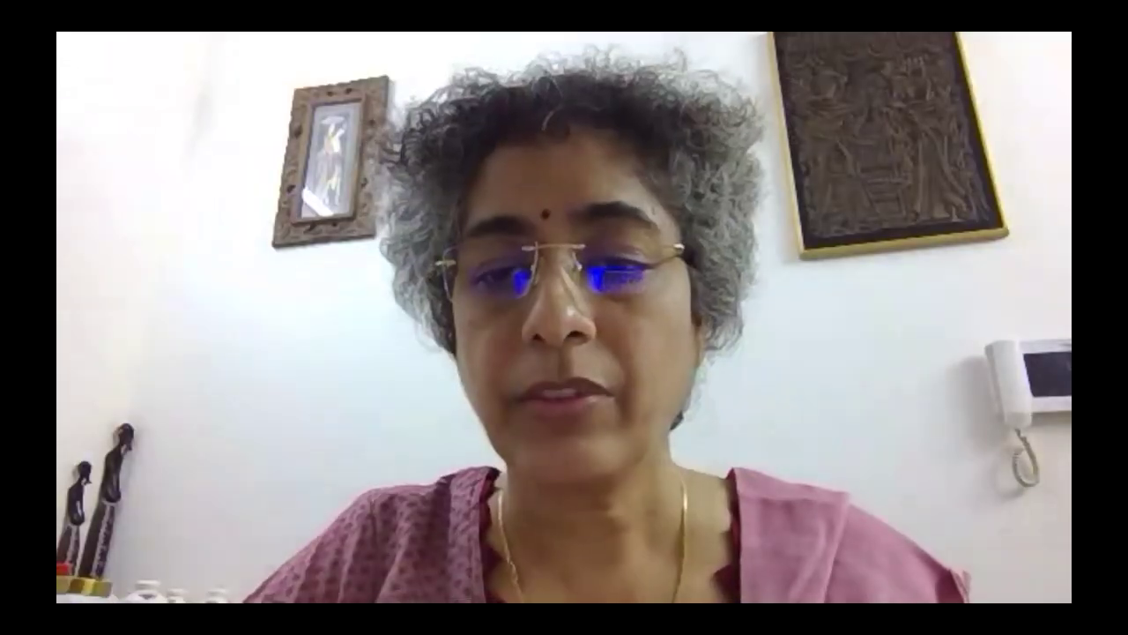